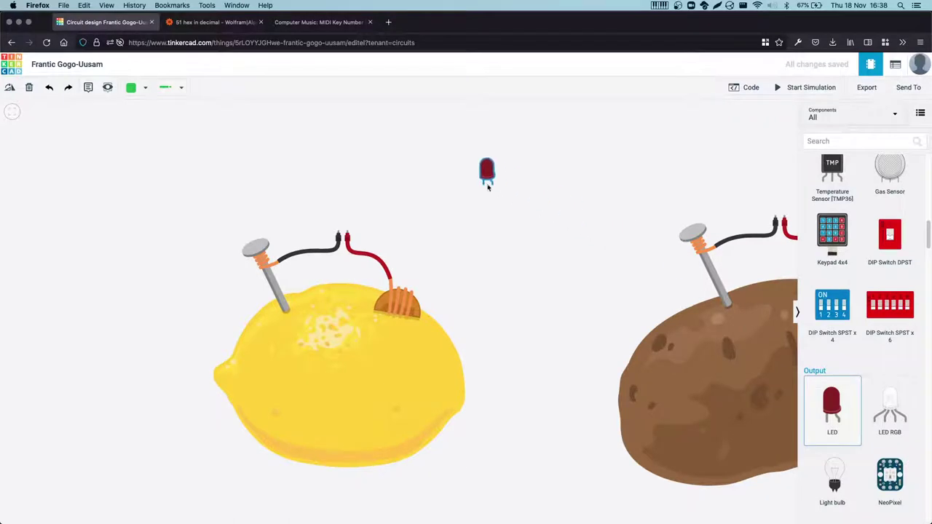
- Place a resistor below the LED and wire the lemon battery's red lead to the resistor's lower terminal
{"action": "scroll", "coordinate": [873, 286], "scroll_direction": "up", "scroll_amount": 10}
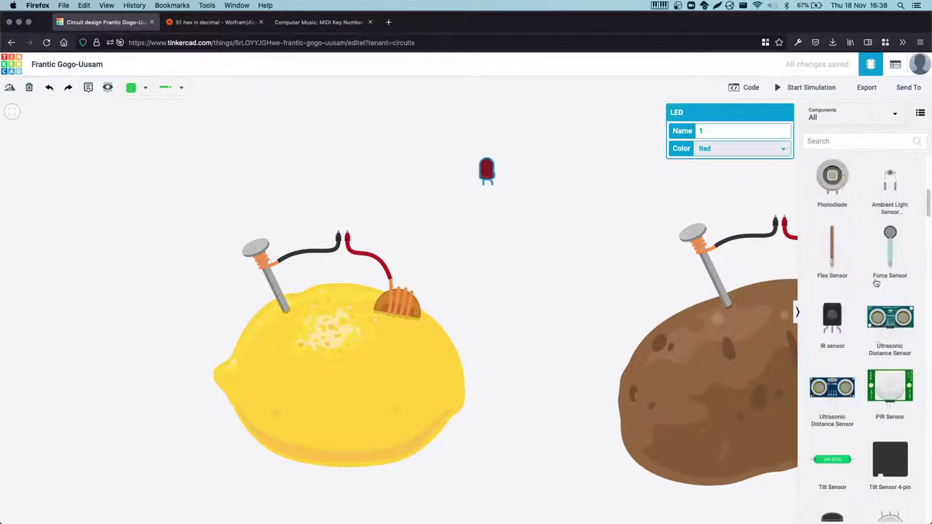
{"action": "left_click_drag", "start_coordinate": [832, 203], "coordinate": [490, 244]}
{"action": "left_click", "coordinate": [348, 234]}
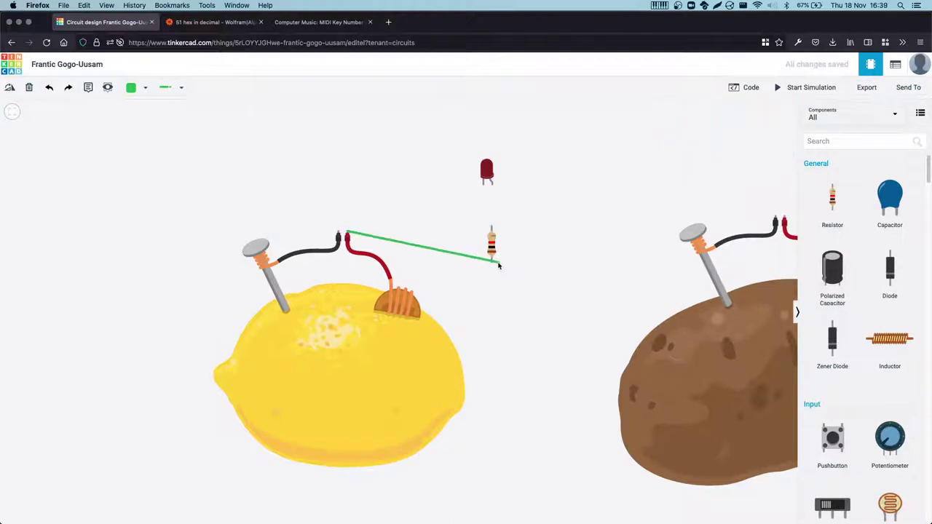
{"action": "left_click", "coordinate": [492, 262]}
- Wire the resistor's upper terminal to the LED anode and the cathode to the lemon's black lead, and briefly run the simulation
{"action": "left_click", "coordinate": [492, 227]}
{"action": "left_click", "coordinate": [489, 183]}
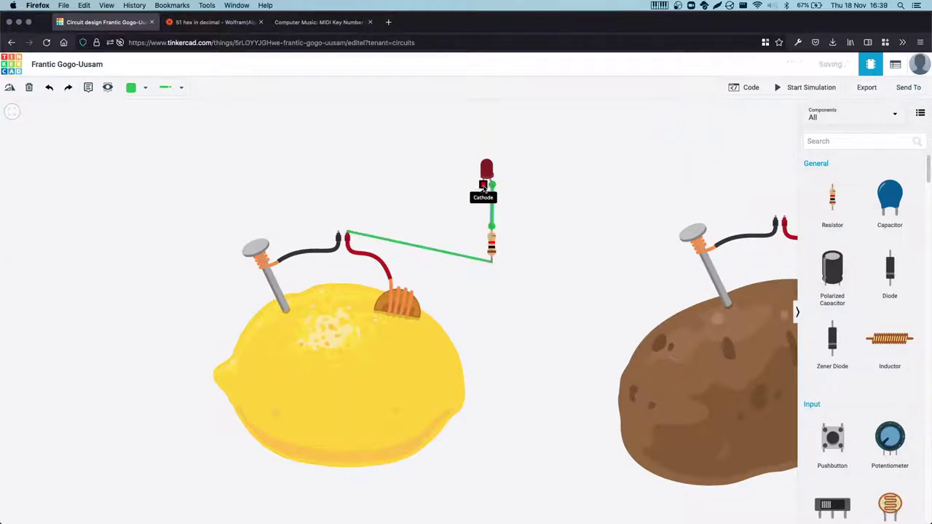
{"action": "left_click", "coordinate": [483, 184]}
{"action": "left_click", "coordinate": [339, 232]}
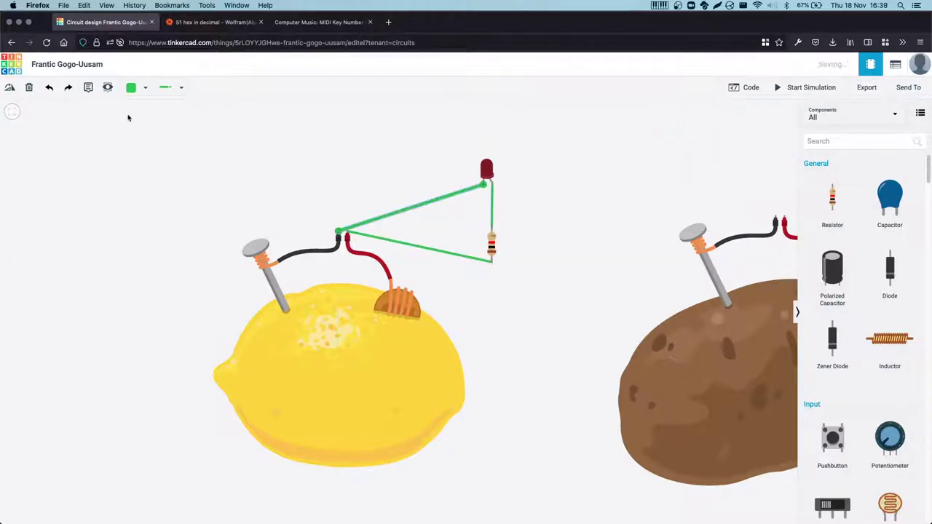
{"action": "left_click", "coordinate": [792, 93]}
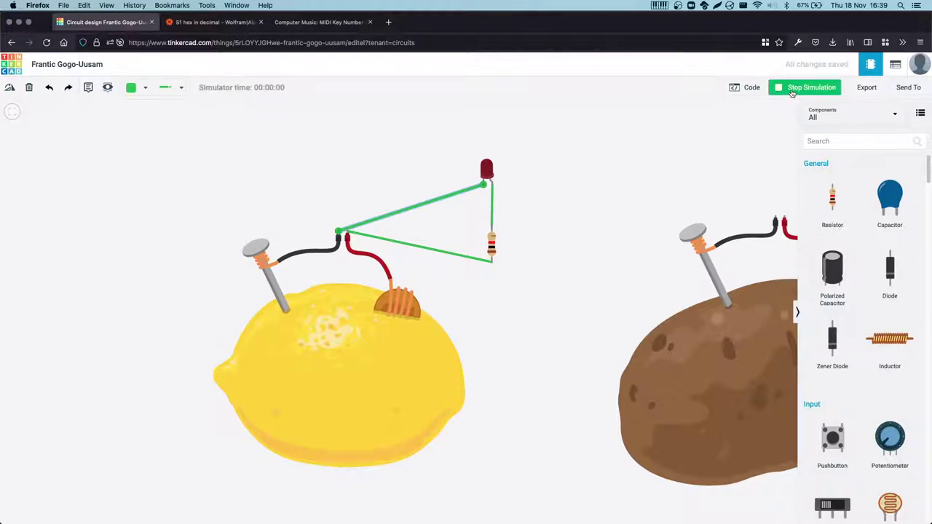
{"action": "left_click", "coordinate": [792, 93]}
- Delete the wired LED and place a new red LED above the gap between the lemon's leads and the resistor
{"action": "left_click", "coordinate": [487, 172]}
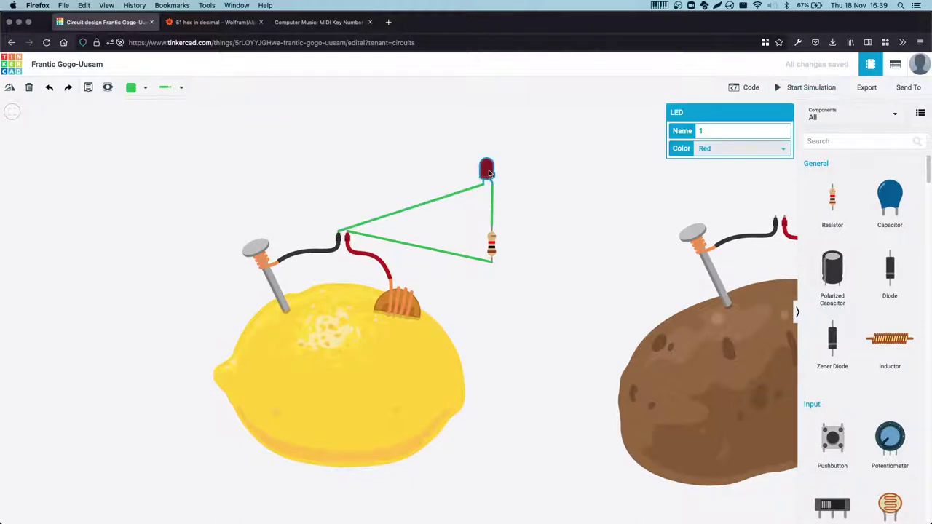
{"action": "key", "text": "Delete"}
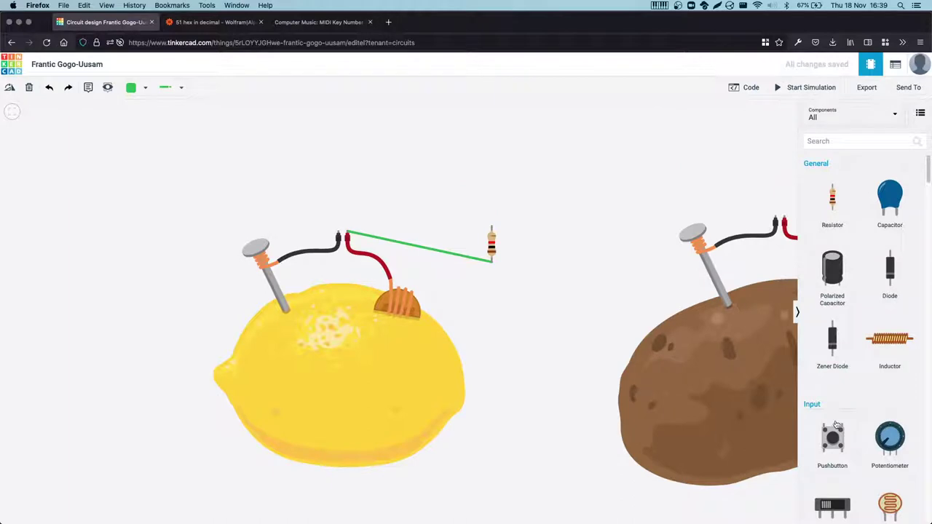
{"action": "scroll", "coordinate": [852, 338], "scroll_direction": "down", "scroll_amount": 15}
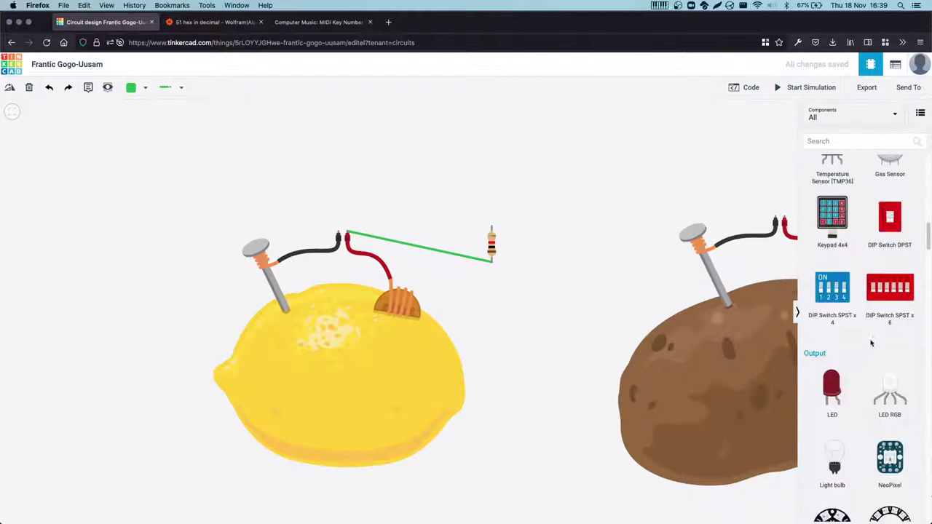
{"action": "left_click_drag", "start_coordinate": [841, 387], "coordinate": [431, 171]}
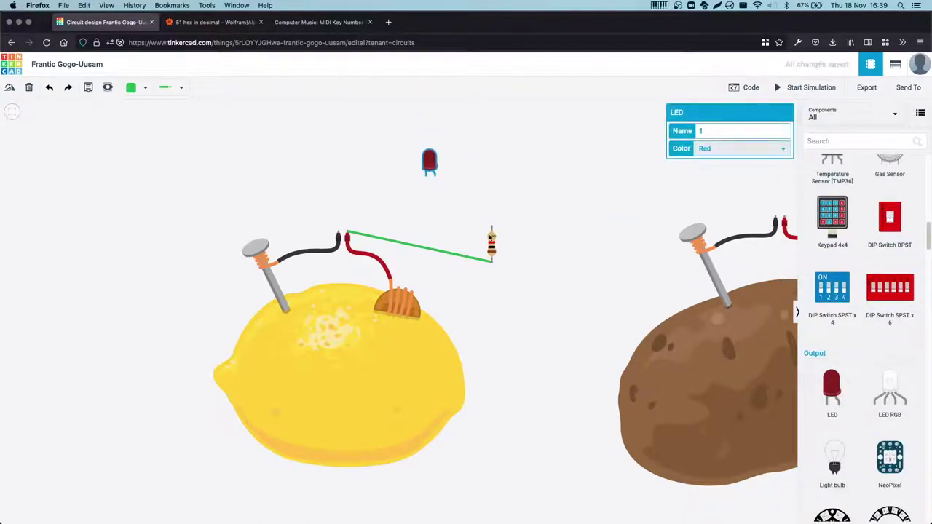
- Wire the resistor's upper terminal to the new LED's cathode and the lemon's black lead to its anode, and briefly run the simulation
{"action": "left_click", "coordinate": [491, 229]}
{"action": "left_click", "coordinate": [427, 175]}
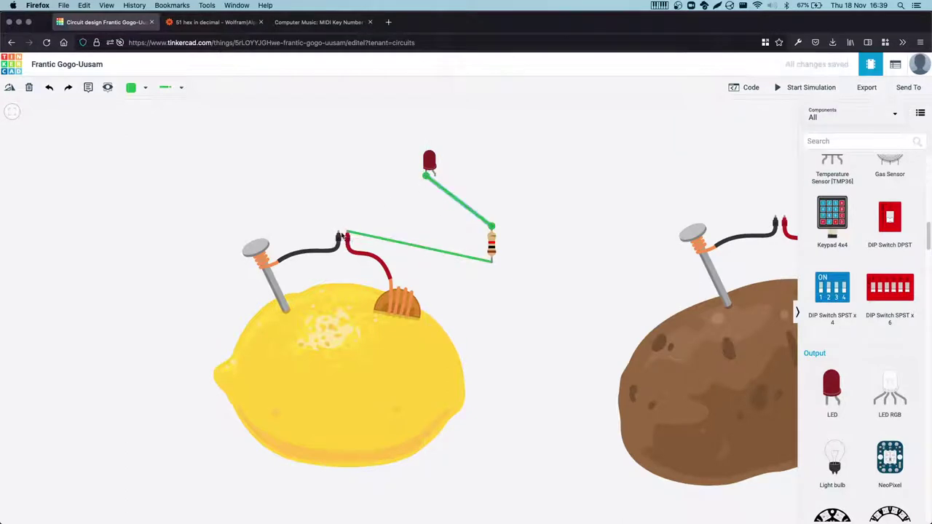
{"action": "left_click", "coordinate": [339, 233]}
{"action": "left_click", "coordinate": [432, 176]}
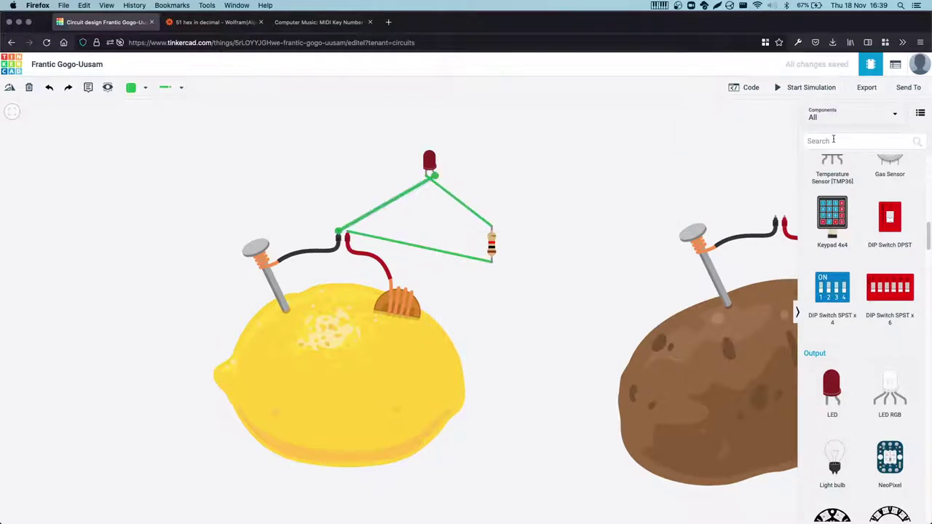
{"action": "left_click", "coordinate": [805, 89]}
{"action": "left_click", "coordinate": [805, 89]}
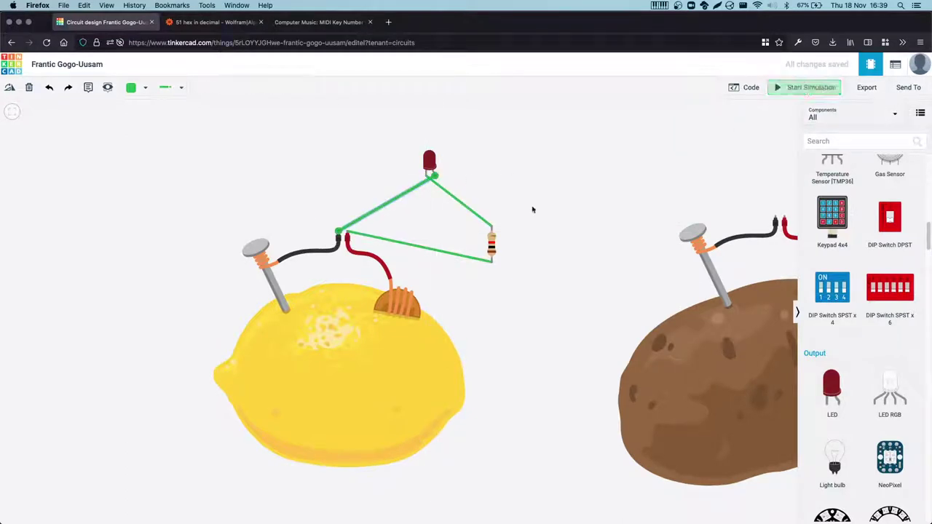
- Clear the workspace by deleting the LED, lemon battery, resistor and potato battery
{"action": "left_click", "coordinate": [431, 163]}
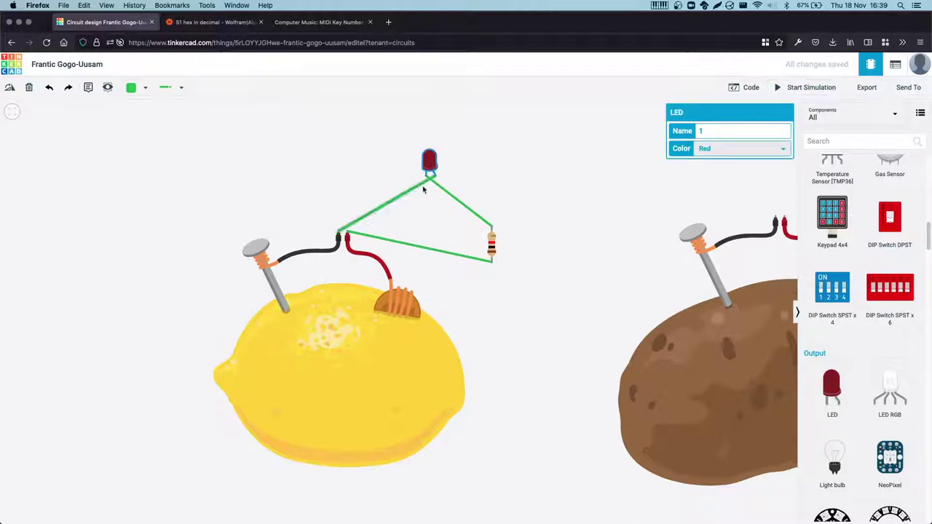
{"action": "key", "text": "Delete"}
{"action": "left_click", "coordinate": [342, 342]}
{"action": "key", "text": "Delete"}
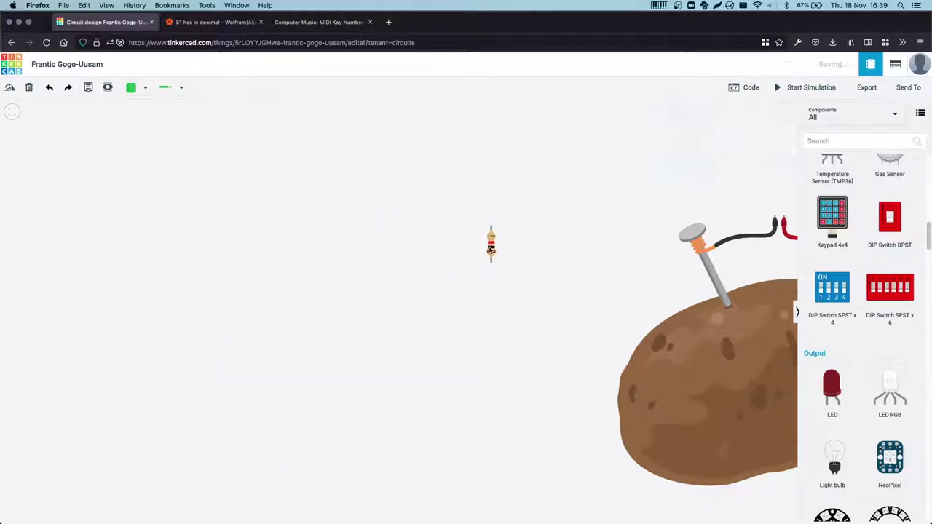
{"action": "left_click", "coordinate": [491, 244]}
{"action": "key", "text": "Delete"}
{"action": "left_click", "coordinate": [716, 345]}
{"action": "key", "text": "Delete"}
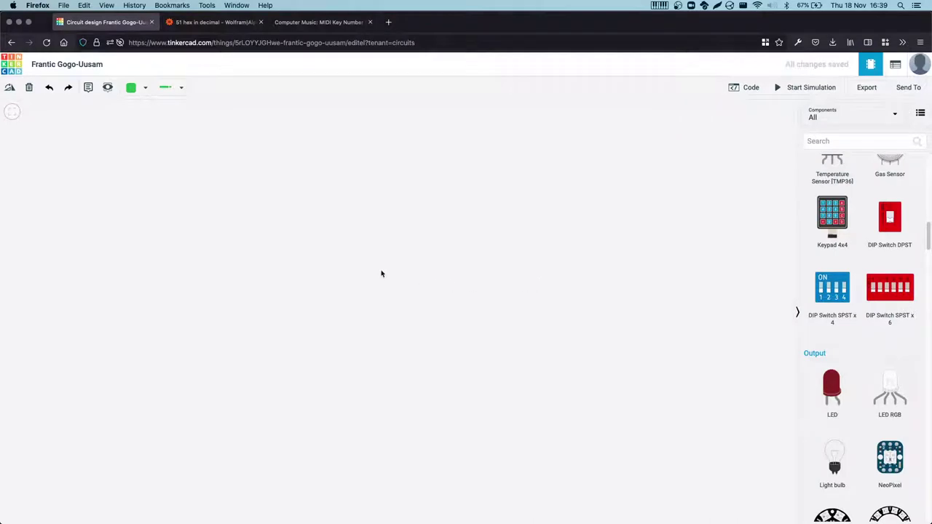
- Show the Basic components and place an Arduino Uno R3 in the empty workspace
{"action": "scroll", "coordinate": [823, 331], "scroll_direction": "down", "scroll_amount": 3}
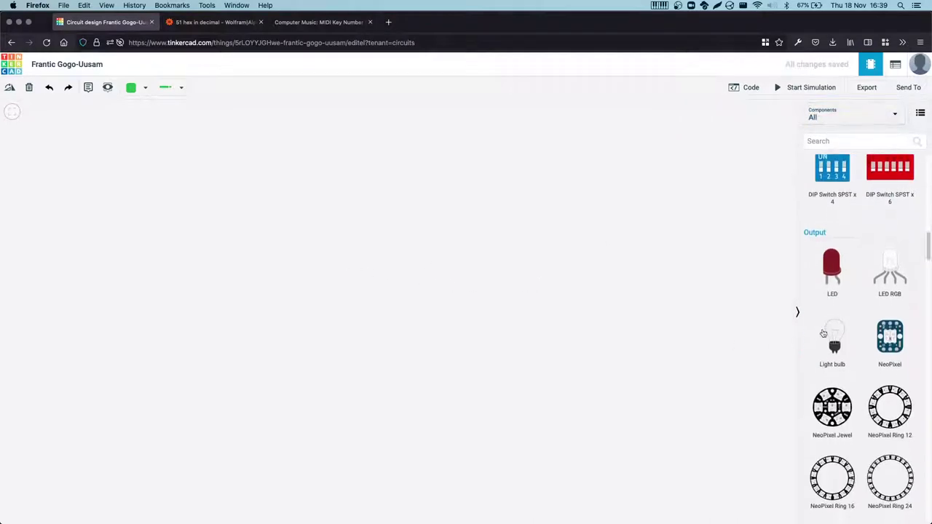
{"action": "scroll", "coordinate": [825, 333], "scroll_direction": "up", "scroll_amount": 10}
{"action": "left_click", "coordinate": [830, 117]}
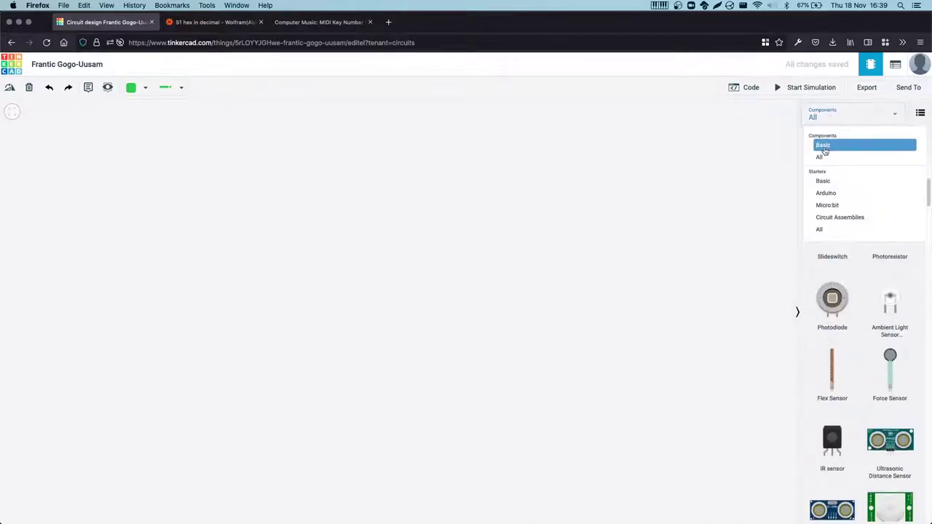
{"action": "left_click", "coordinate": [826, 146]}
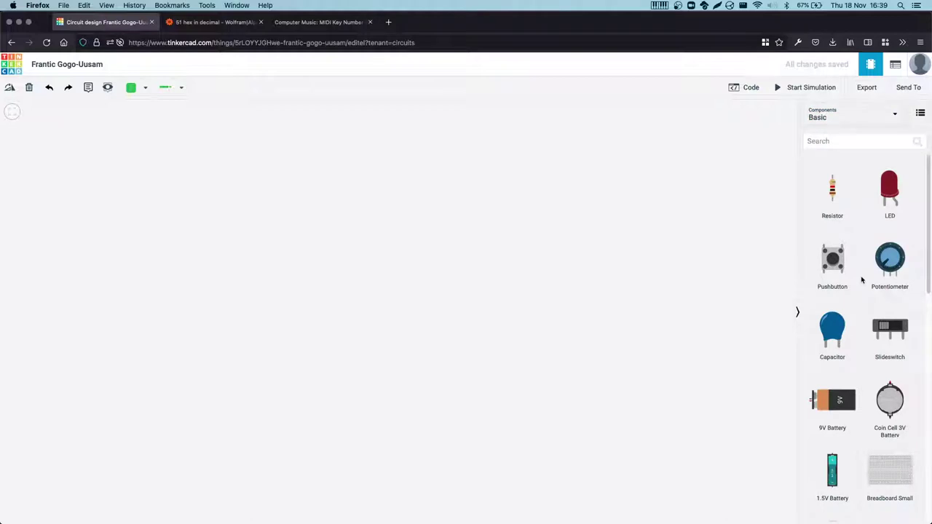
{"action": "scroll", "coordinate": [841, 299], "scroll_direction": "down", "scroll_amount": 5}
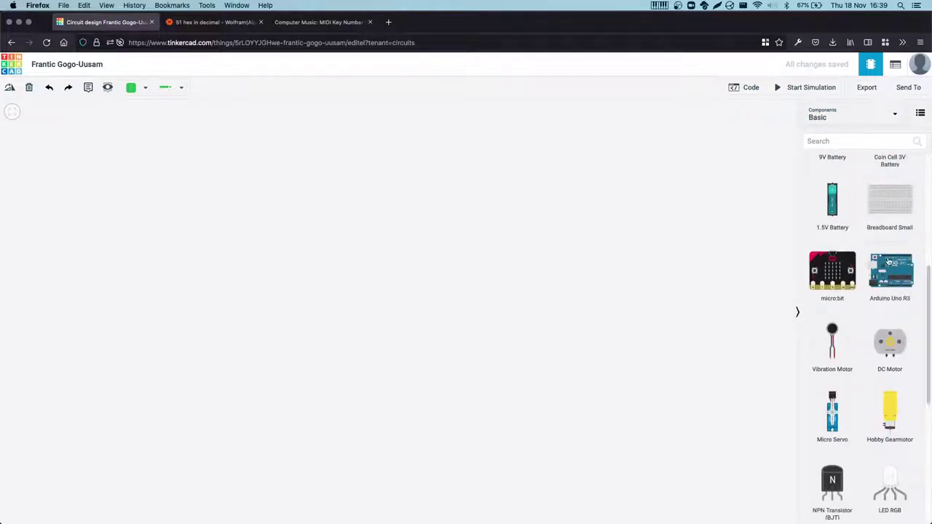
{"action": "left_click_drag", "start_coordinate": [889, 263], "coordinate": [370, 276]}
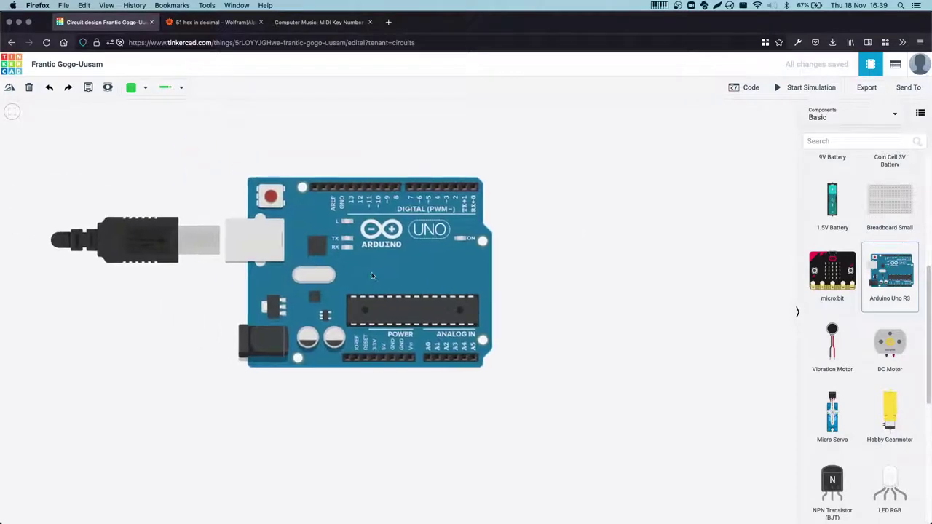
- Rotate the Arduino Uno board 90 degrees clockwise
{"action": "left_click_drag", "start_coordinate": [547, 227], "coordinate": [588, 225]}
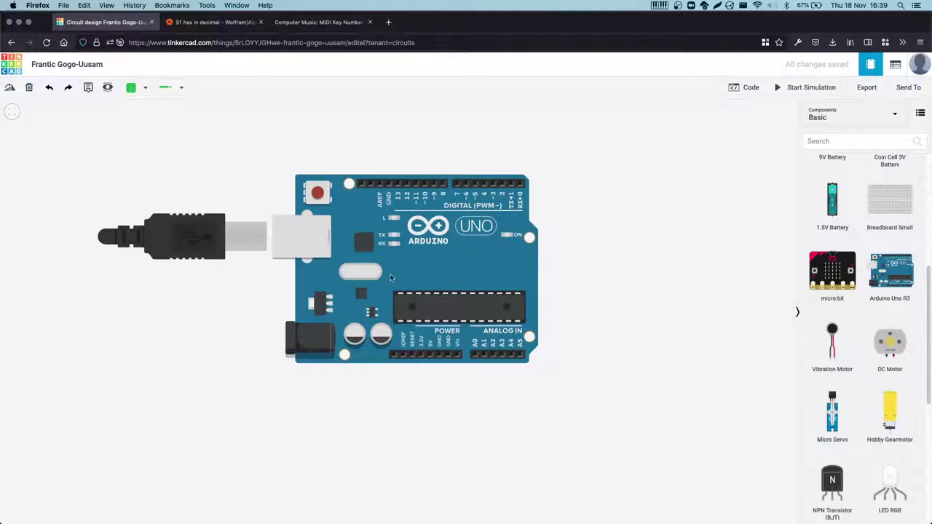
{"action": "scroll", "coordinate": [390, 278], "scroll_direction": "up", "scroll_amount": 4}
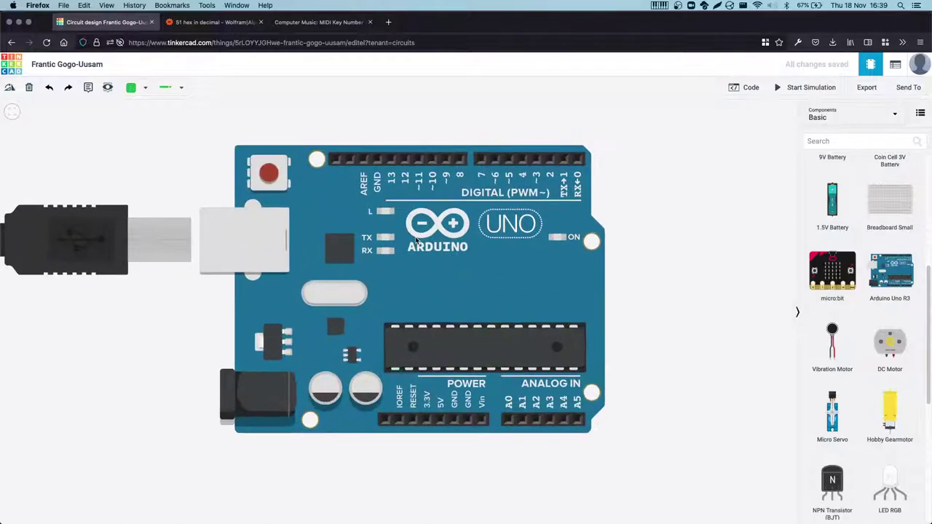
{"action": "left_click_drag", "start_coordinate": [657, 248], "coordinate": [514, 244]}
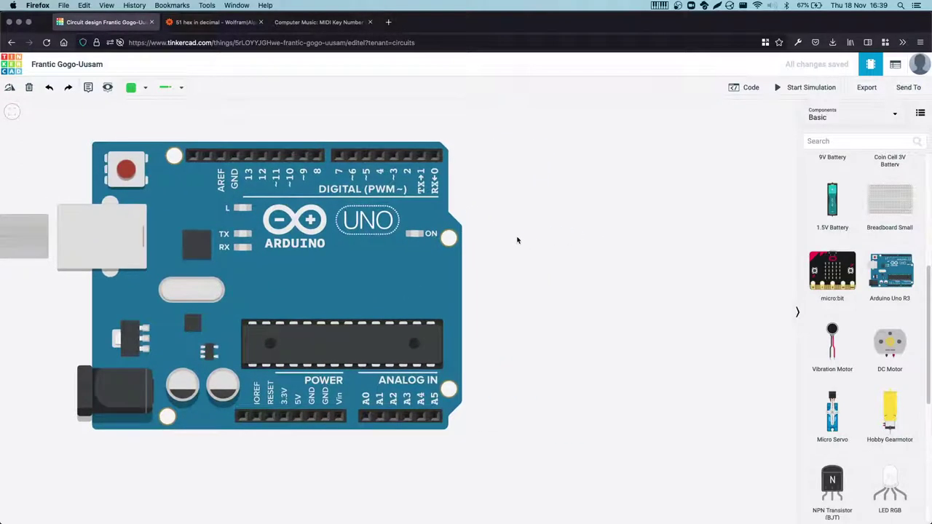
{"action": "left_click", "coordinate": [353, 190]}
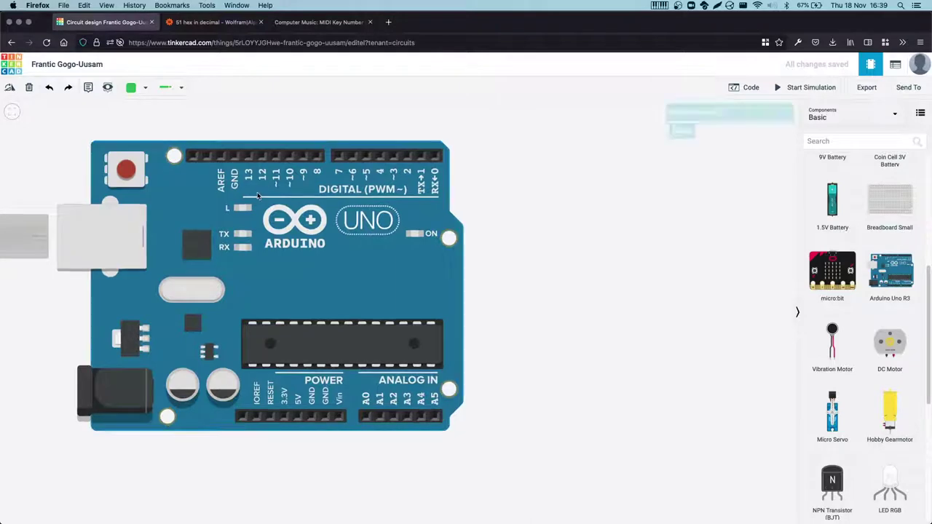
{"action": "left_click", "coordinate": [7, 89]}
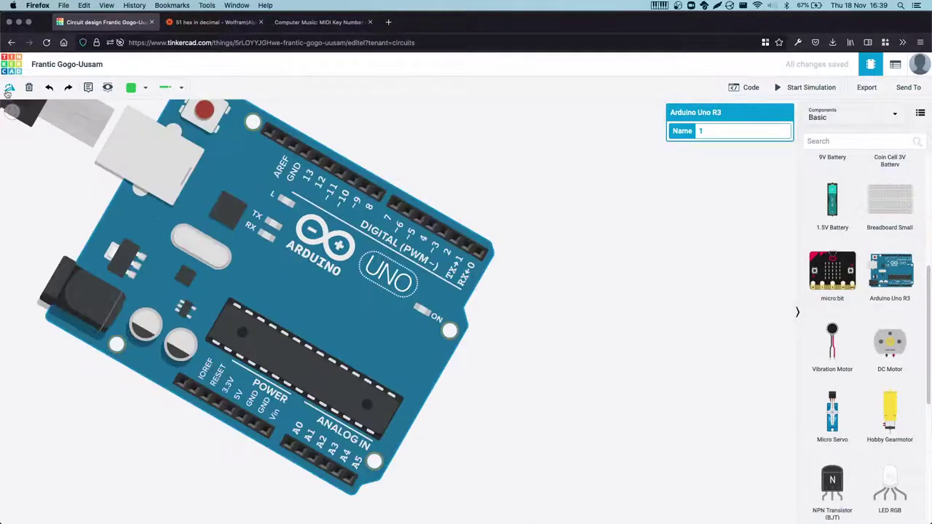
{"action": "left_click", "coordinate": [7, 89]}
{"action": "left_click", "coordinate": [7, 89]}
{"action": "left_click", "coordinate": [476, 307]}
{"action": "left_click_drag", "start_coordinate": [525, 339], "coordinate": [672, 284]}
- Examine the Arduino's digital, analog and power pin headers up close
{"action": "scroll", "coordinate": [388, 280], "scroll_direction": "down", "scroll_amount": 1}
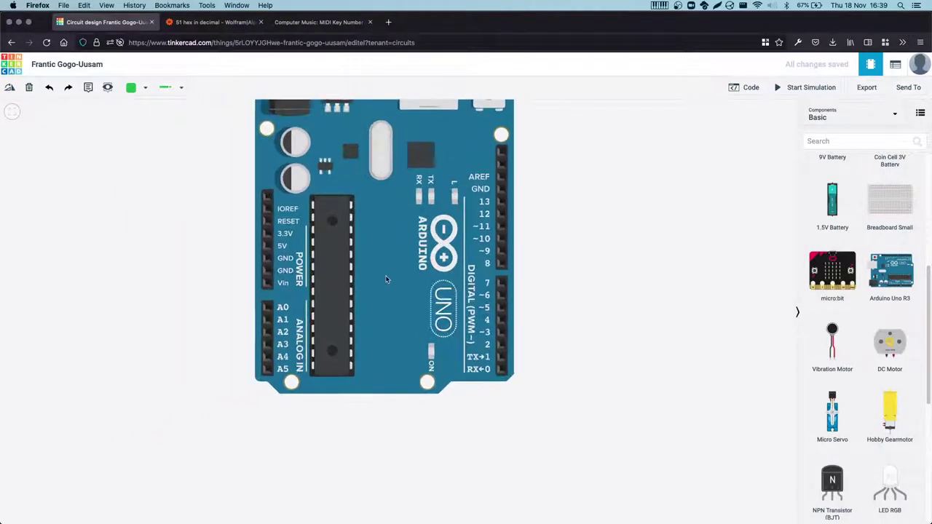
{"action": "scroll", "coordinate": [387, 280], "scroll_direction": "up", "scroll_amount": 3}
{"action": "scroll", "coordinate": [500, 299], "scroll_direction": "up", "scroll_amount": 2}
{"action": "scroll", "coordinate": [500, 299], "scroll_direction": "down", "scroll_amount": 1}
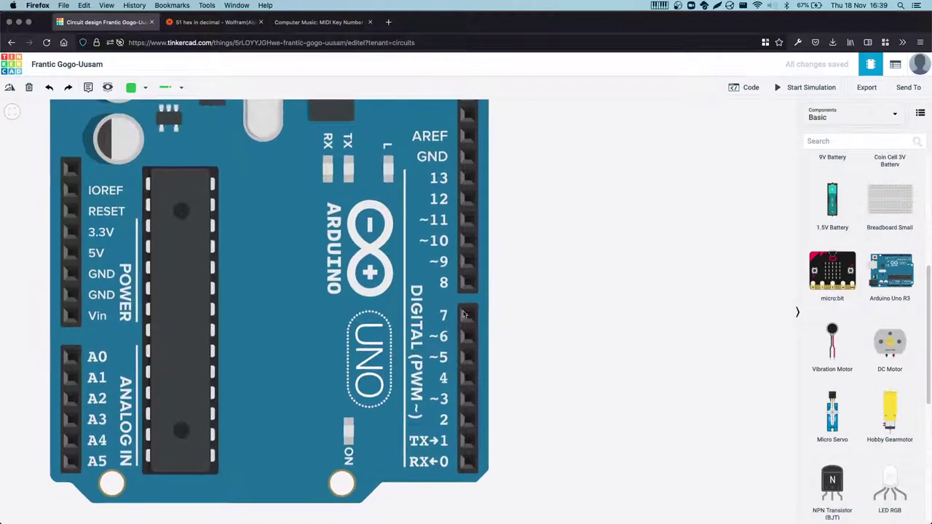
{"action": "scroll", "coordinate": [400, 312], "scroll_direction": "down", "scroll_amount": 1}
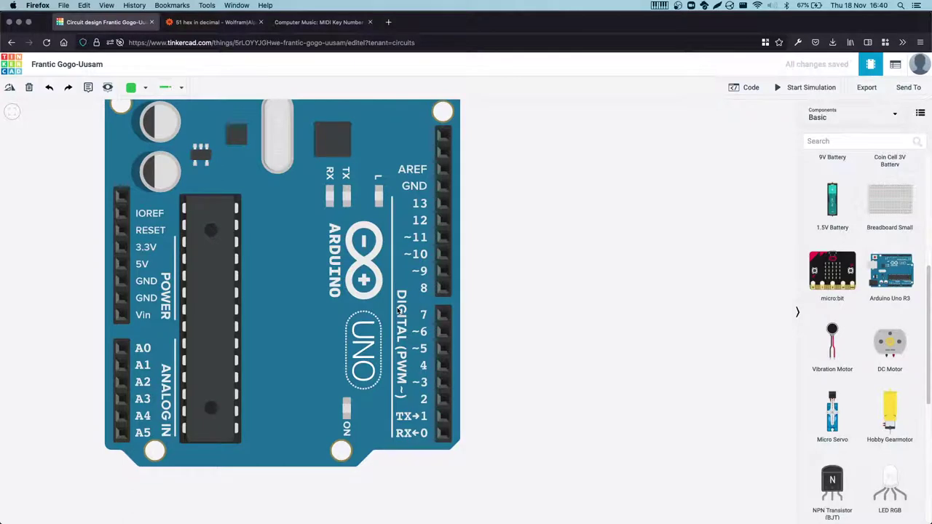
{"action": "left_click", "coordinate": [288, 259]}
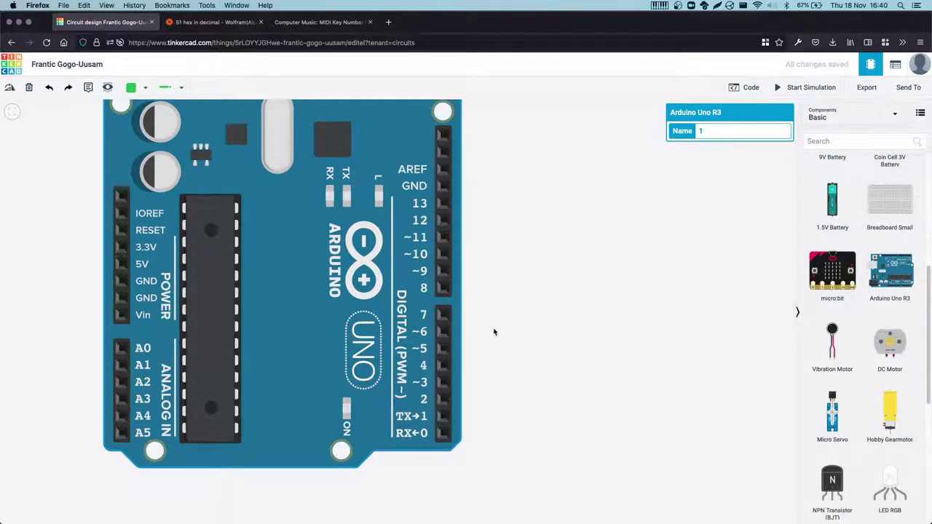
{"action": "left_click_drag", "start_coordinate": [493, 329], "coordinate": [460, 290]}
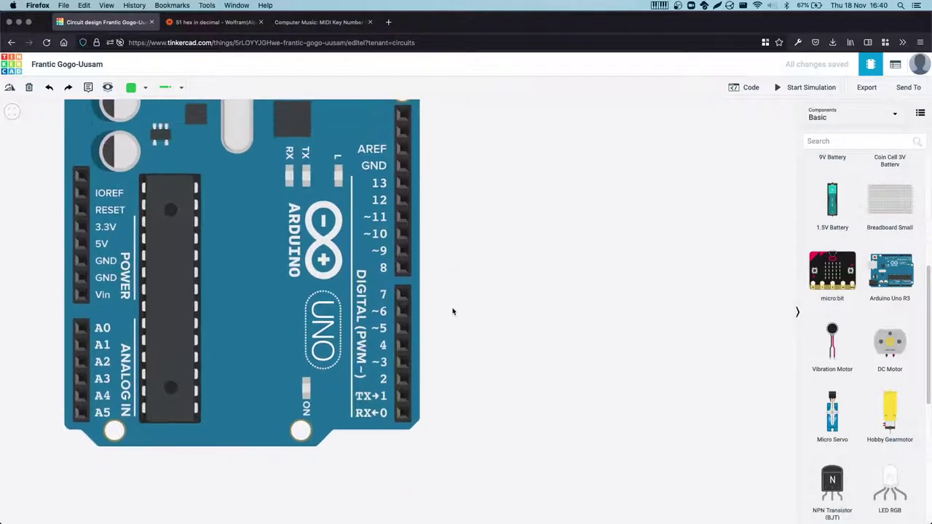
{"action": "scroll", "coordinate": [477, 263], "scroll_direction": "down", "scroll_amount": 2}
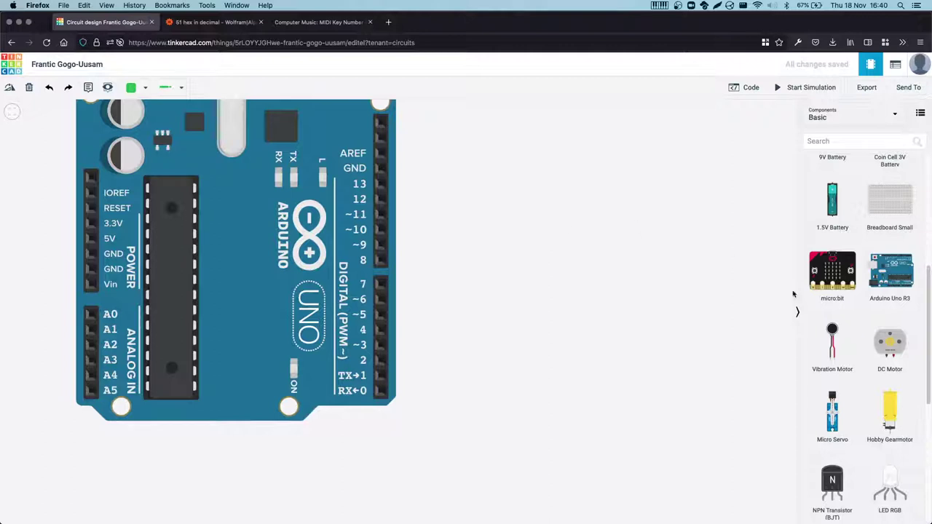
- Place a piezo beside the Arduino's digital pins, leaving free space between it and the board
{"action": "scroll", "coordinate": [855, 394], "scroll_direction": "down", "scroll_amount": 8}
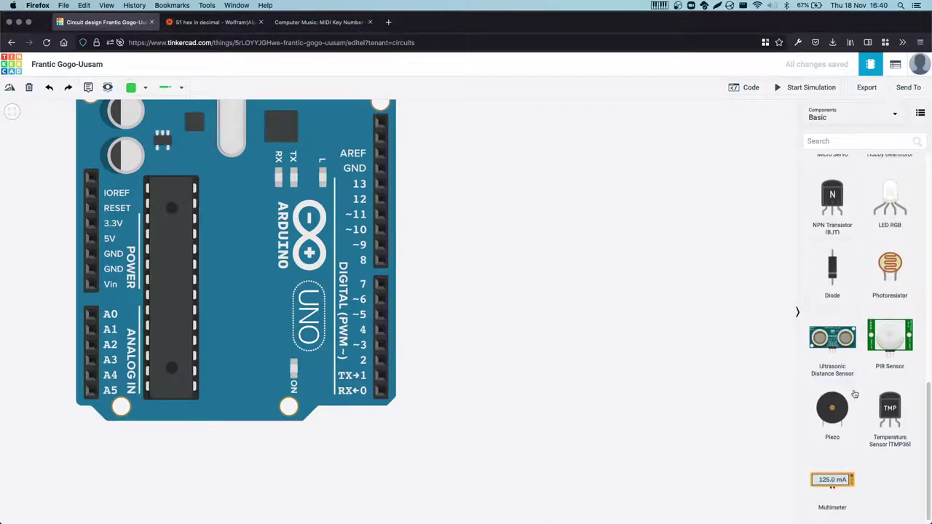
{"action": "left_click_drag", "start_coordinate": [844, 412], "coordinate": [564, 260]}
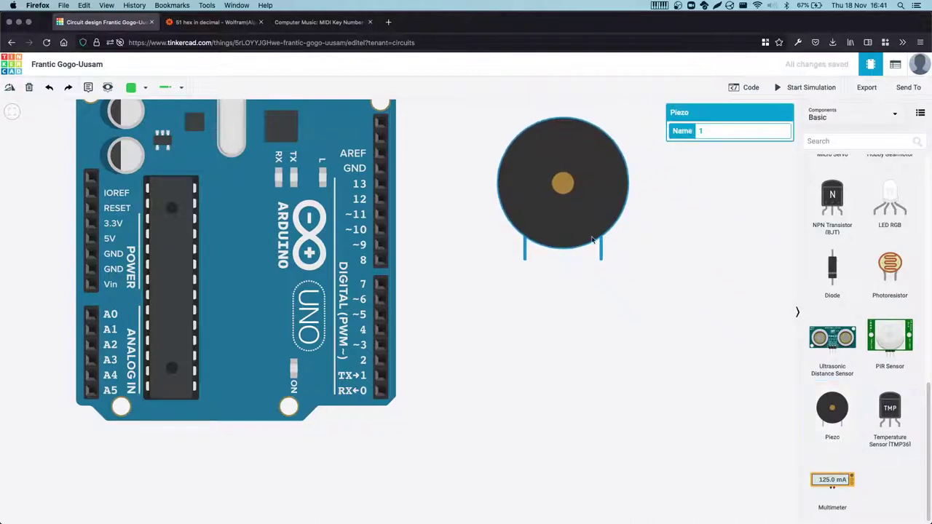
{"action": "left_click", "coordinate": [695, 230]}
{"action": "left_click", "coordinate": [593, 197]}
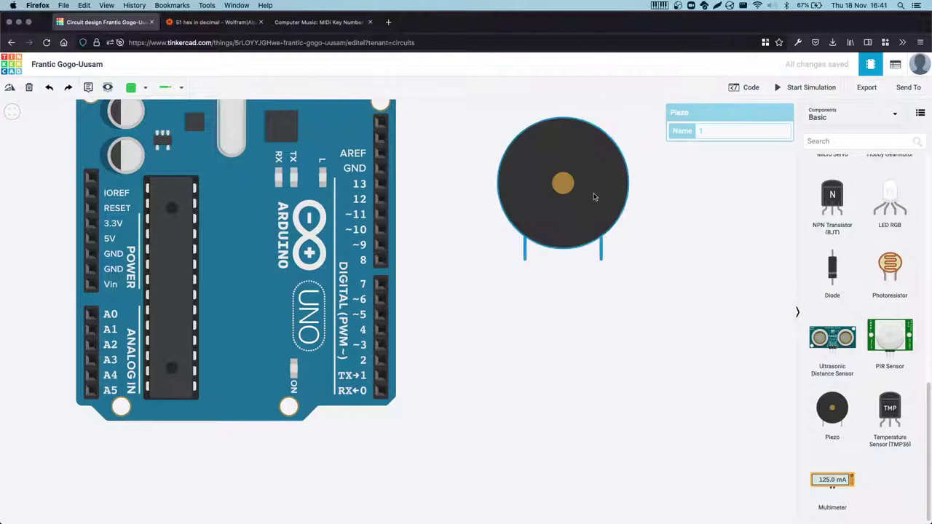
{"action": "left_click", "coordinate": [688, 287]}
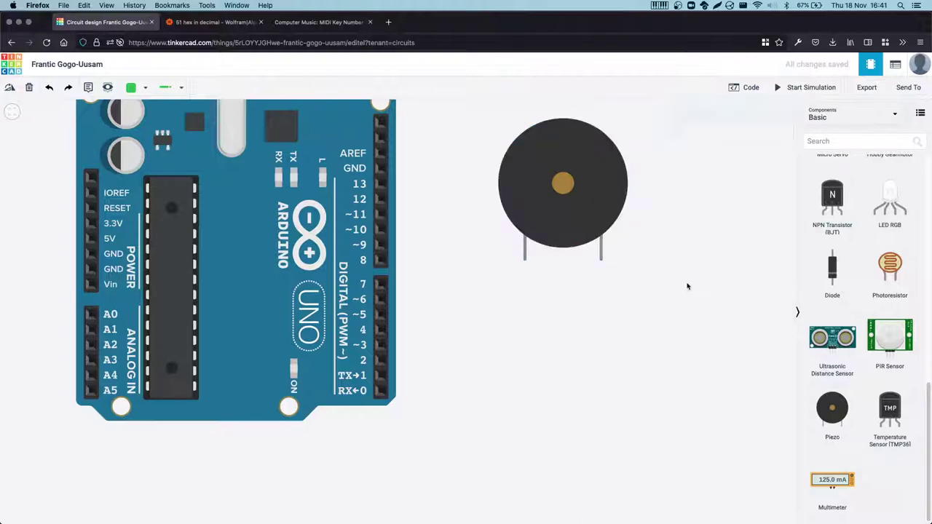
- Move the piezo slightly closer to the Arduino's digital pins
{"action": "left_click", "coordinate": [550, 189]}
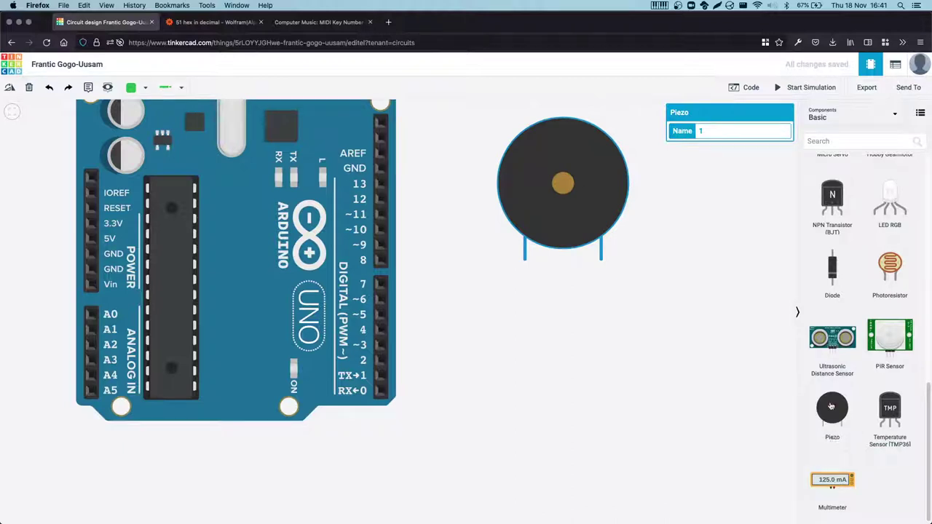
{"action": "scroll", "coordinate": [841, 417], "scroll_direction": "up", "scroll_amount": 1}
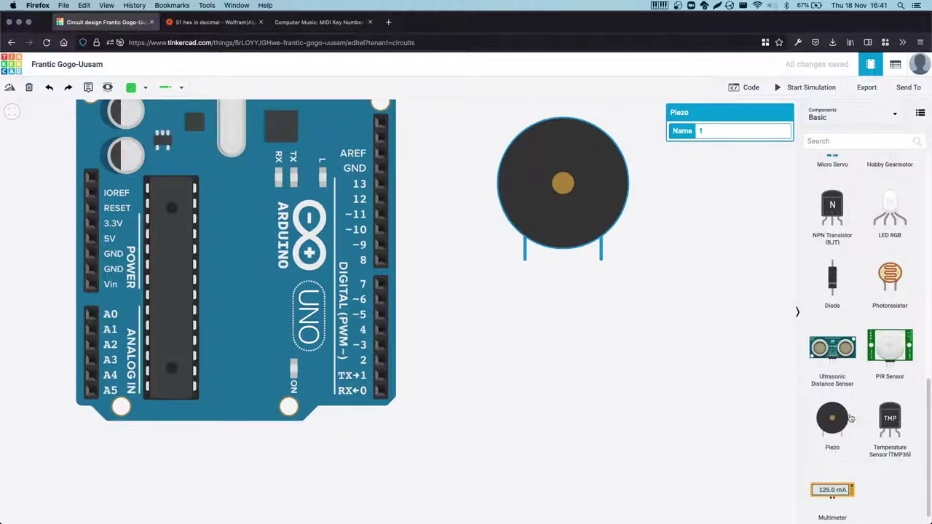
{"action": "scroll", "coordinate": [874, 422], "scroll_direction": "down", "scroll_amount": 1}
{"action": "left_click_drag", "start_coordinate": [586, 218], "coordinate": [583, 215]}
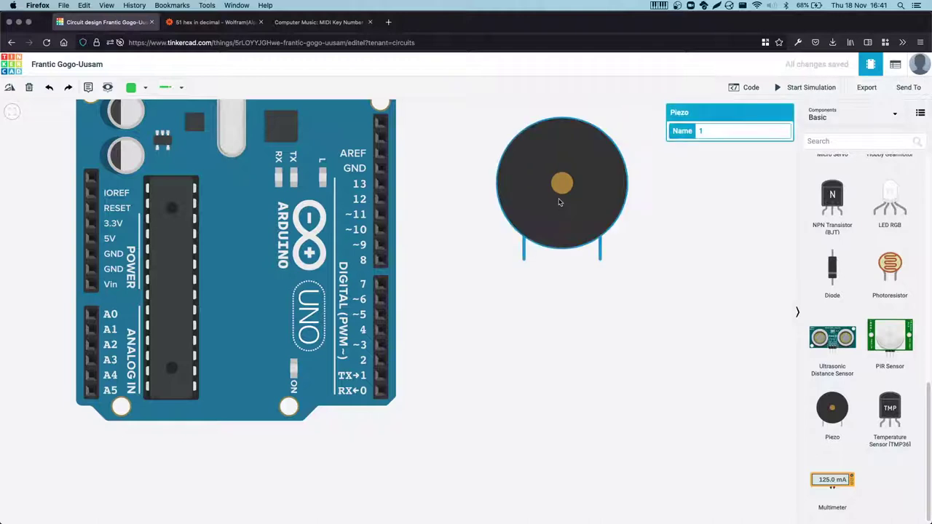
{"action": "left_click_drag", "start_coordinate": [581, 207], "coordinate": [553, 201]}
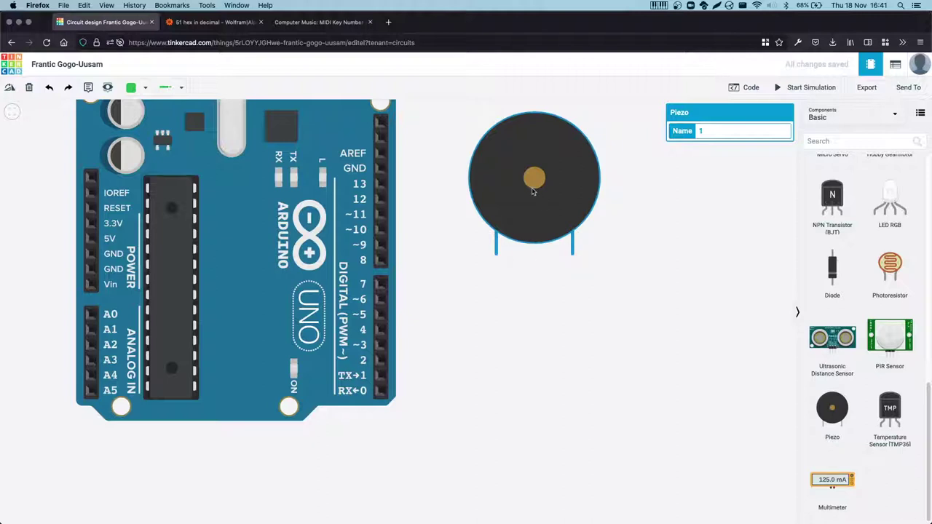
{"action": "left_click", "coordinate": [658, 189]}
{"action": "left_click_drag", "start_coordinate": [649, 188], "coordinate": [678, 191]}
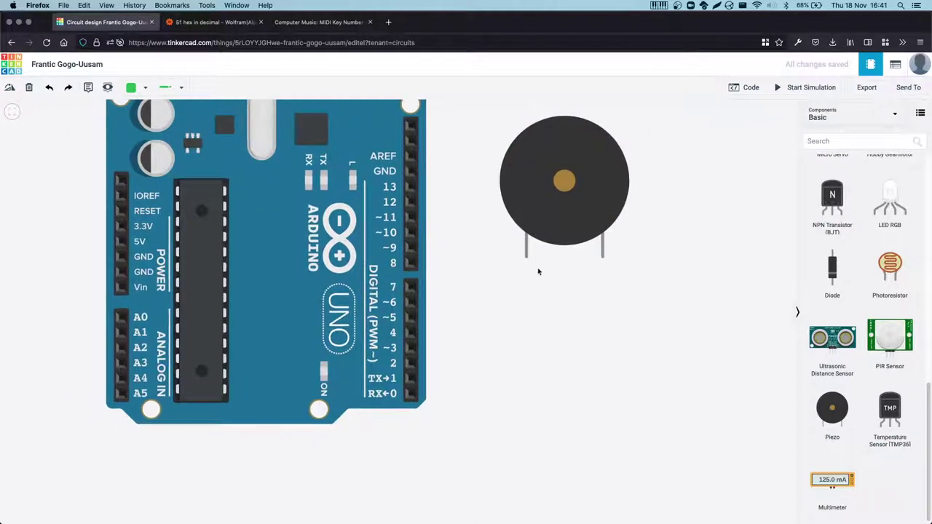
- Move the piezo farther from the Arduino and place a resistor in the gap, rotated to lie horizontally
{"action": "scroll", "coordinate": [562, 275], "scroll_direction": "up", "scroll_amount": 2}
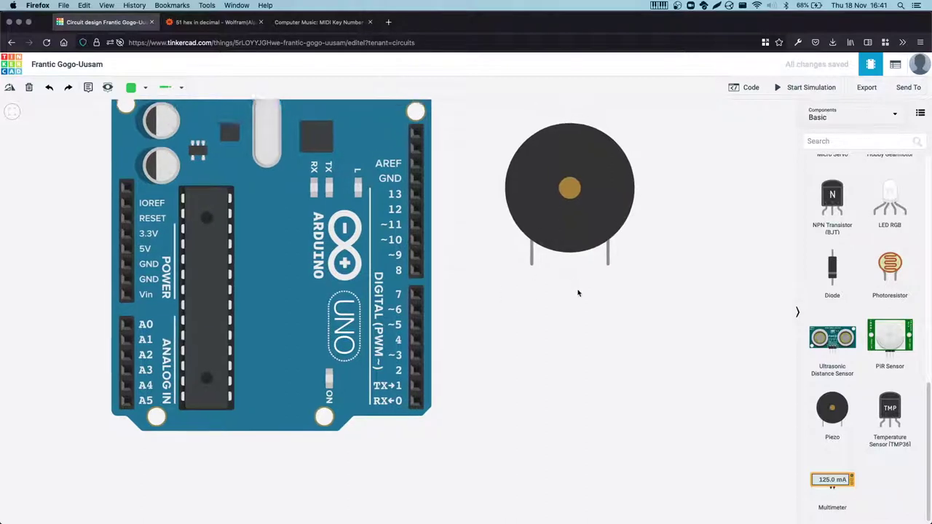
{"action": "scroll", "coordinate": [848, 330], "scroll_direction": "up", "scroll_amount": 6}
{"action": "scroll", "coordinate": [848, 329], "scroll_direction": "up", "scroll_amount": 3}
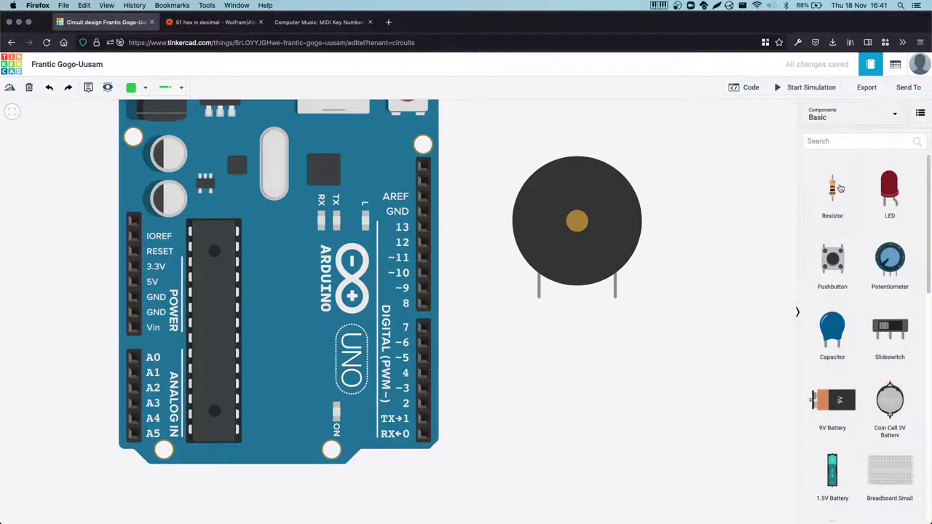
{"action": "left_click_drag", "start_coordinate": [615, 230], "coordinate": [646, 221]}
{"action": "left_click_drag", "start_coordinate": [832, 191], "coordinate": [499, 282]}
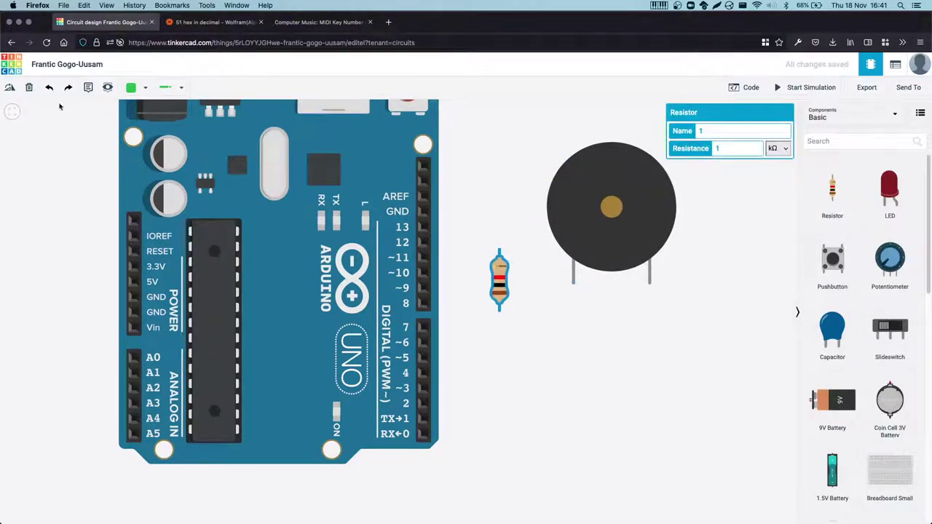
{"action": "left_click", "coordinate": [11, 88]}
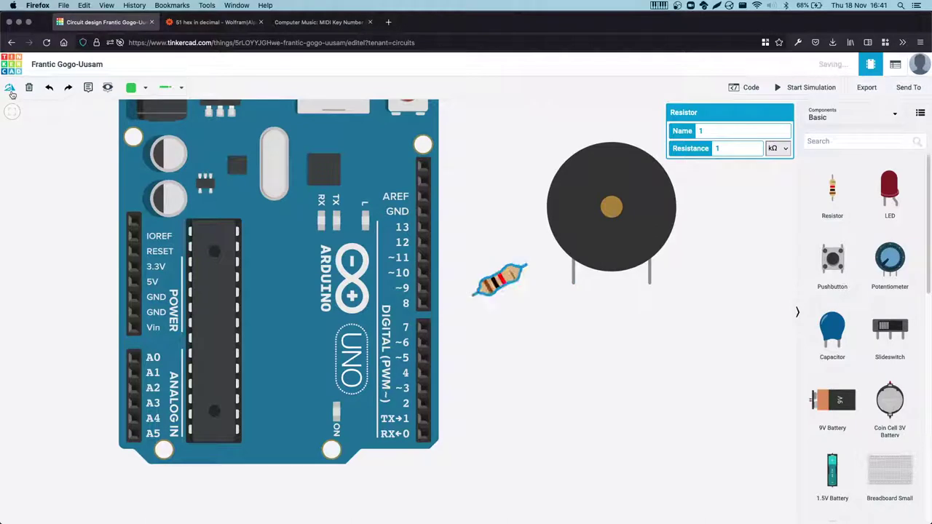
{"action": "left_click", "coordinate": [568, 353]}
{"action": "scroll", "coordinate": [572, 331], "scroll_direction": "down", "scroll_amount": 3}
- Shift the piezo and the resistor so the resistor lies level with the lower ends of the piezo's legs
{"action": "left_click_drag", "start_coordinate": [573, 208], "coordinate": [595, 183]}
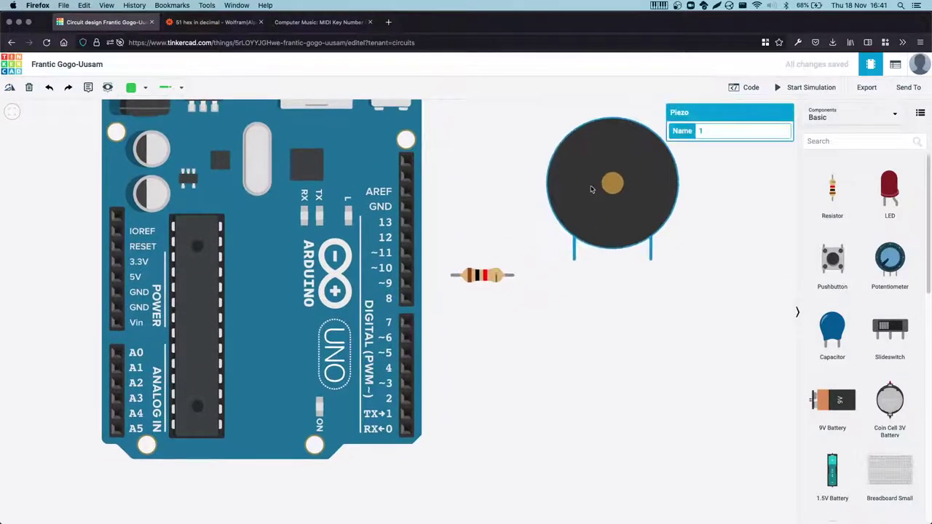
{"action": "left_click", "coordinate": [572, 281]}
{"action": "left_click", "coordinate": [491, 276]}
{"action": "left_click_drag", "start_coordinate": [491, 277], "coordinate": [507, 259]}
{"action": "left_click", "coordinate": [616, 209]}
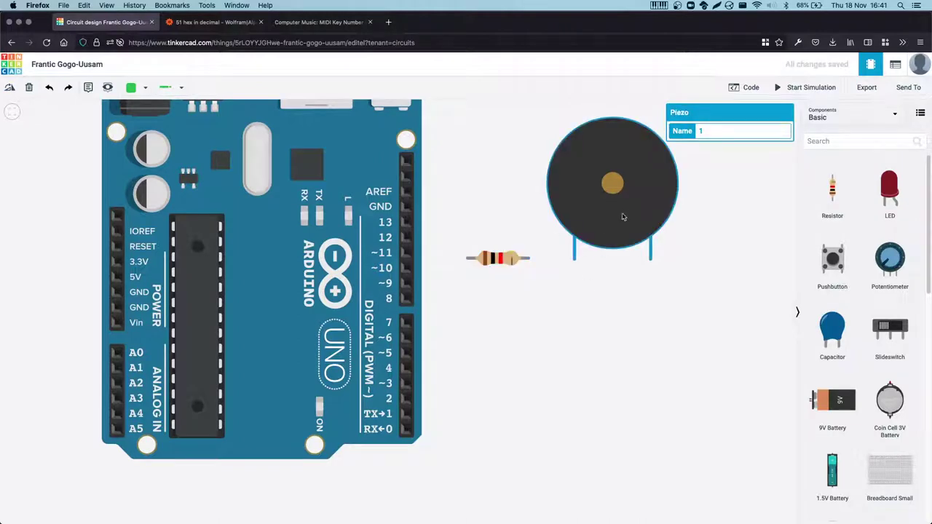
{"action": "left_click", "coordinate": [552, 329]}
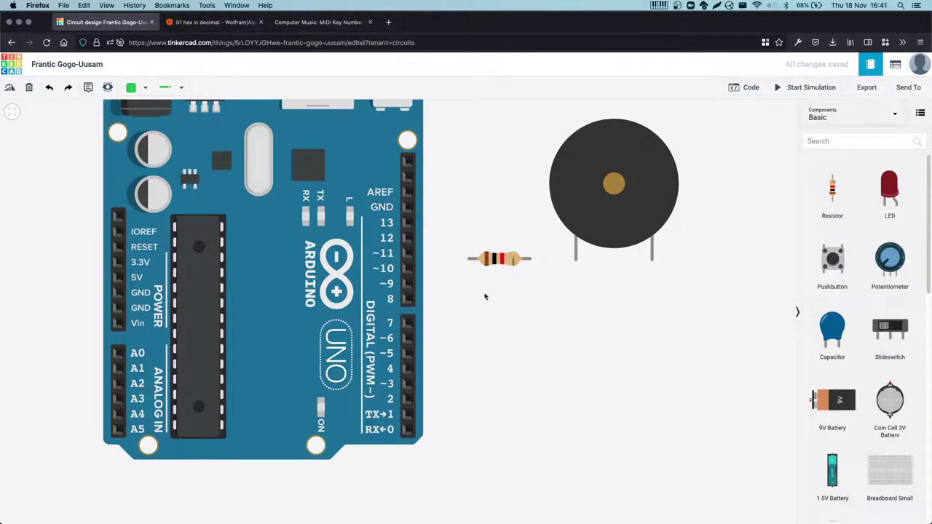
- Wire the Arduino's digital pin ~9 to Terminal 1 of the resistor and adjust the wire's bend
{"action": "left_click", "coordinate": [409, 284]}
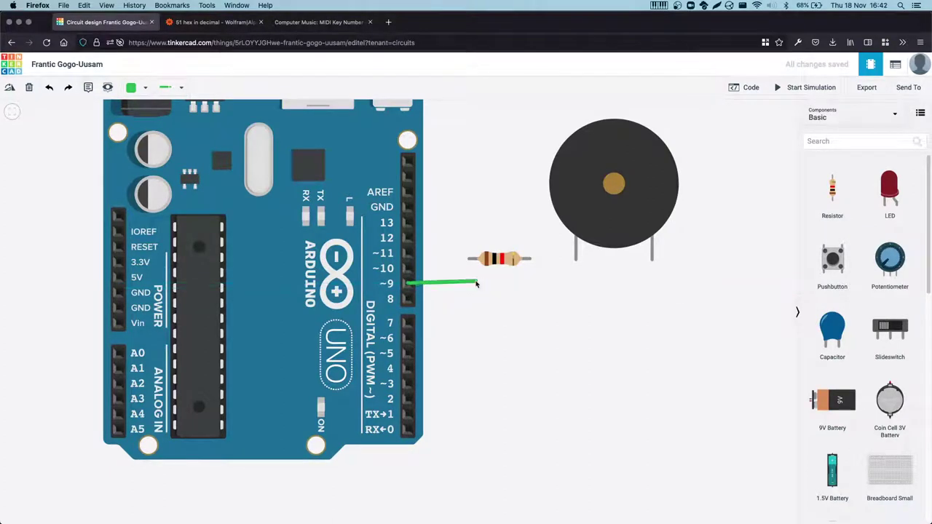
{"action": "key", "text": "Escape"}
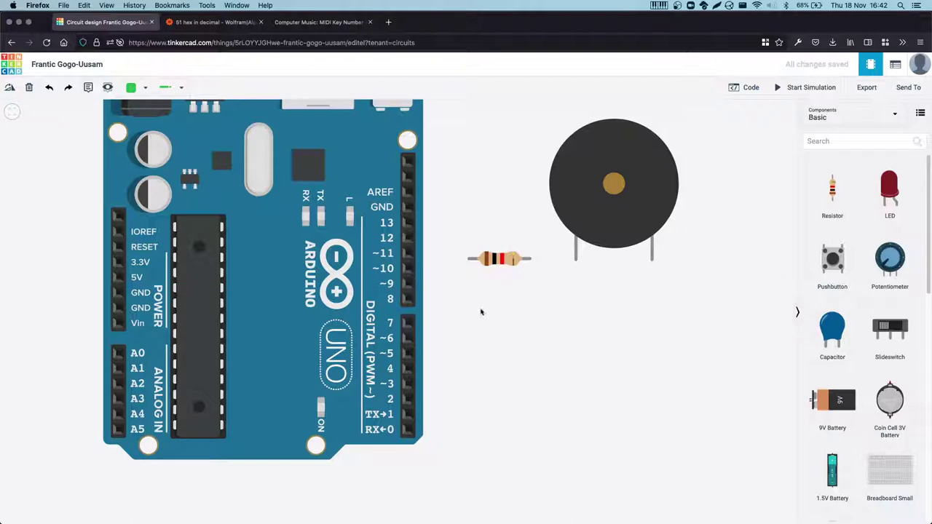
{"action": "left_click", "coordinate": [409, 283]}
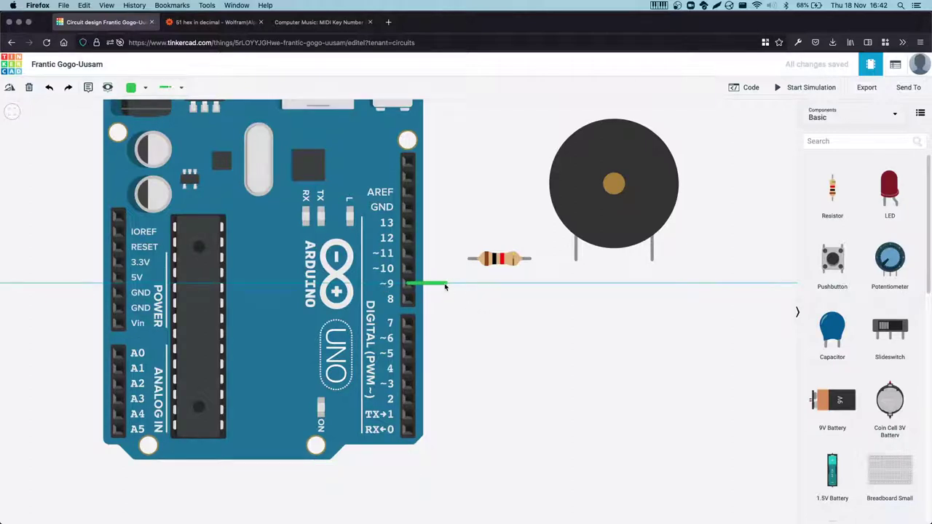
{"action": "left_click", "coordinate": [467, 260]}
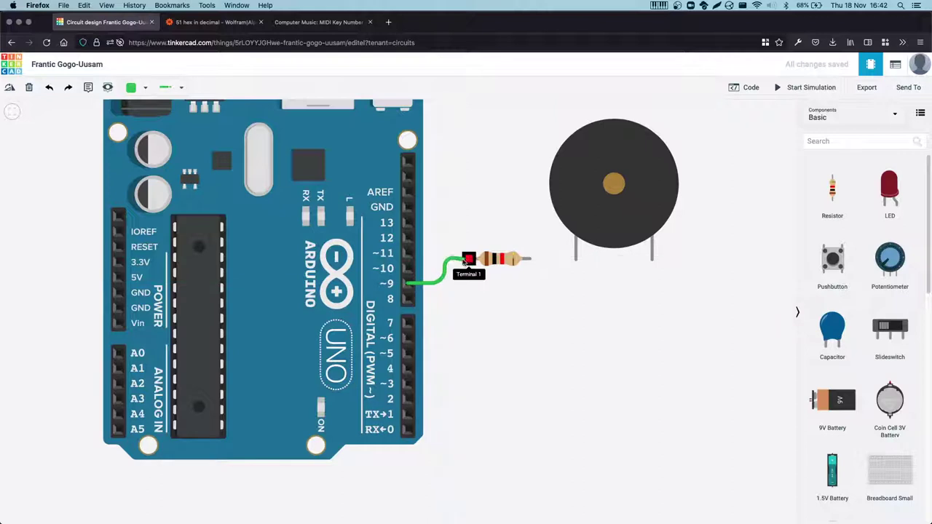
{"action": "left_click_drag", "start_coordinate": [446, 267], "coordinate": [444, 259]}
{"action": "left_click_drag", "start_coordinate": [444, 260], "coordinate": [445, 260]}
{"action": "left_click", "coordinate": [507, 287]}
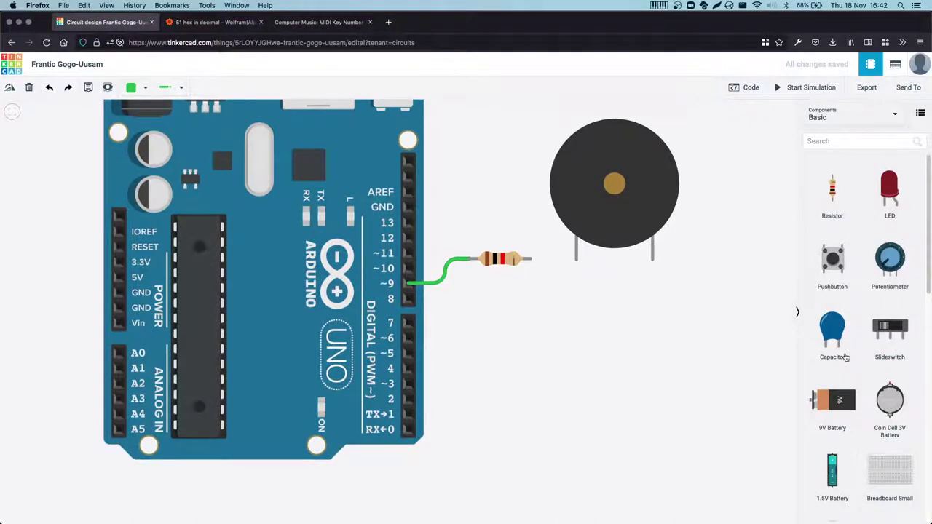
{"action": "scroll", "coordinate": [847, 357], "scroll_direction": "down", "scroll_amount": 3}
{"action": "scroll", "coordinate": [847, 357], "scroll_direction": "down", "scroll_amount": 6}
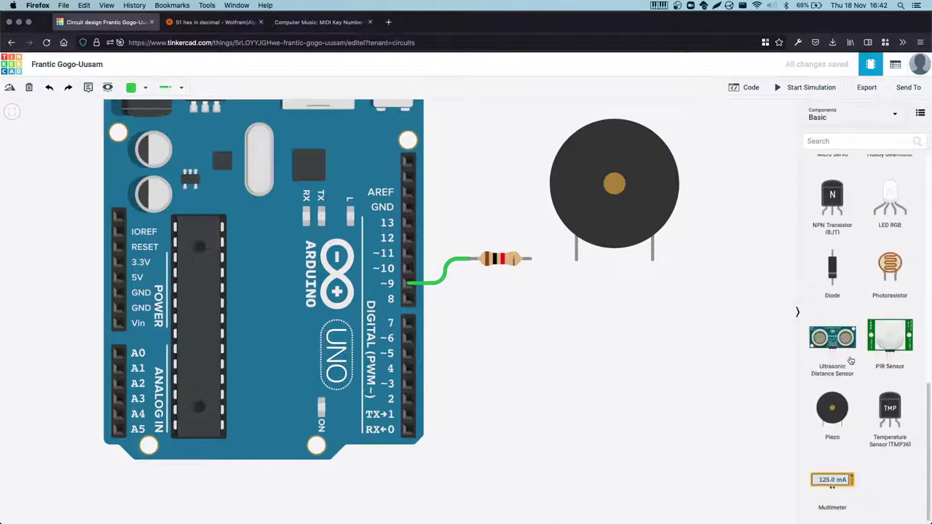
{"action": "scroll", "coordinate": [851, 361], "scroll_direction": "up", "scroll_amount": 4}
{"action": "scroll", "coordinate": [853, 370], "scroll_direction": "up", "scroll_amount": 5}
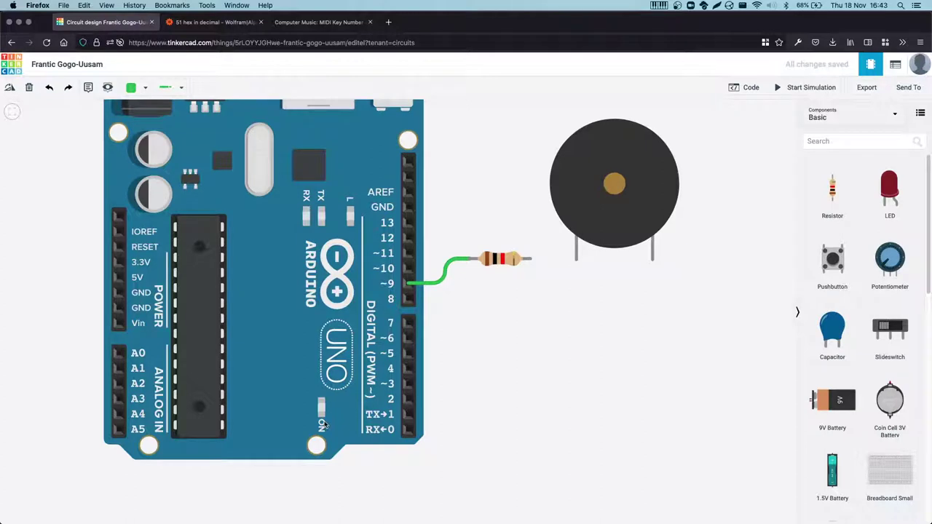
- Wire the resistor's free terminal to the piezo's positive leg
{"action": "left_click", "coordinate": [533, 259]}
{"action": "left_click", "coordinate": [577, 260]}
{"action": "left_click", "coordinate": [579, 313]}
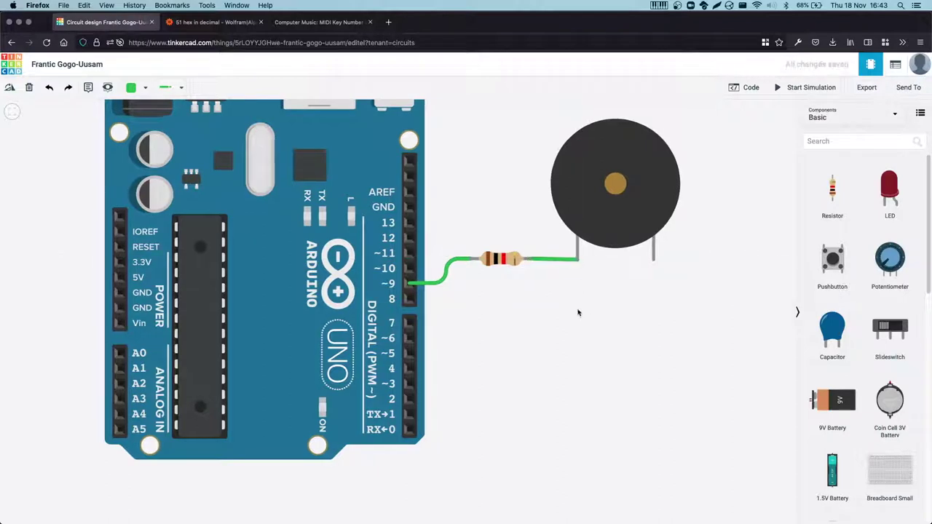
{"action": "left_click", "coordinate": [565, 241]}
{"action": "left_click", "coordinate": [653, 260]}
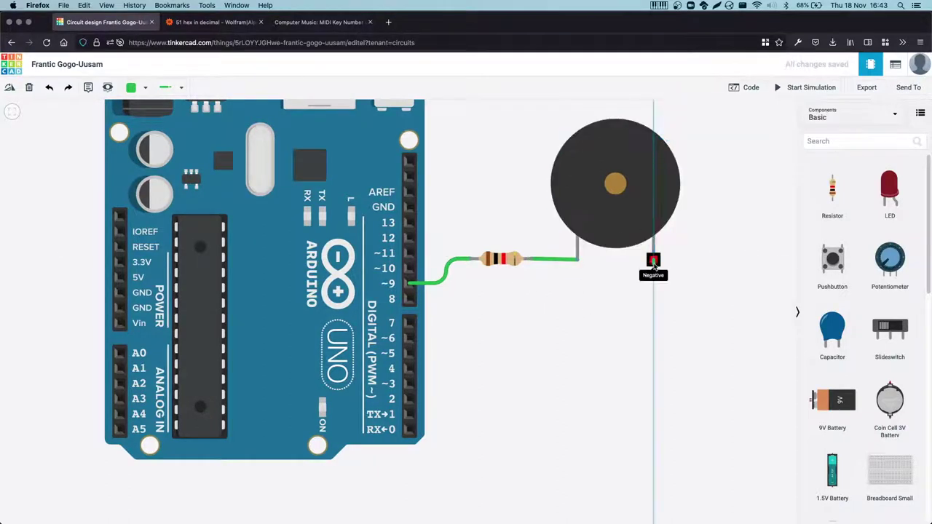
{"action": "key", "text": "Escape"}
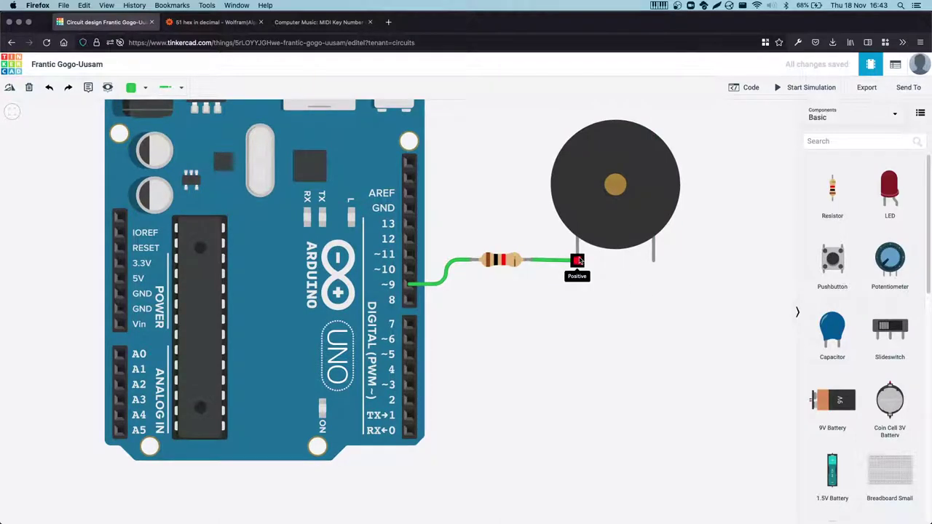
{"action": "left_click", "coordinate": [581, 235]}
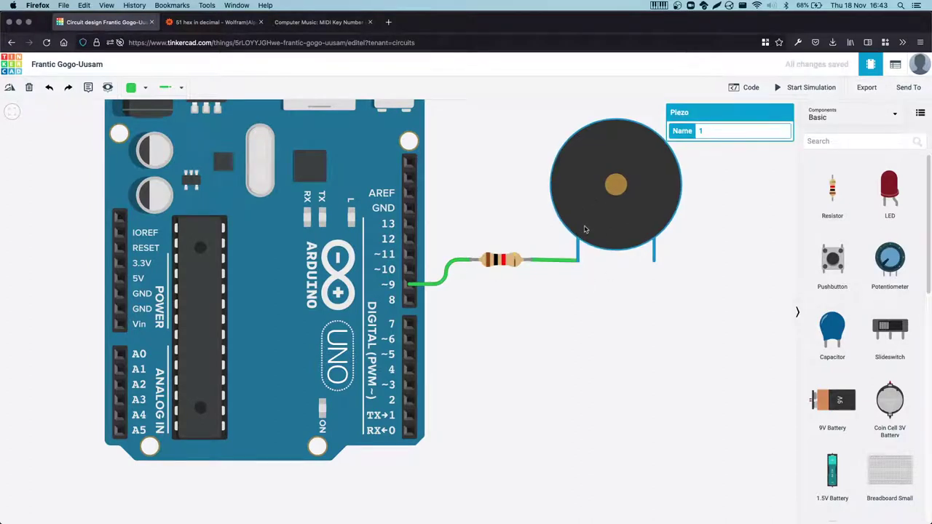
{"action": "left_click", "coordinate": [615, 318]}
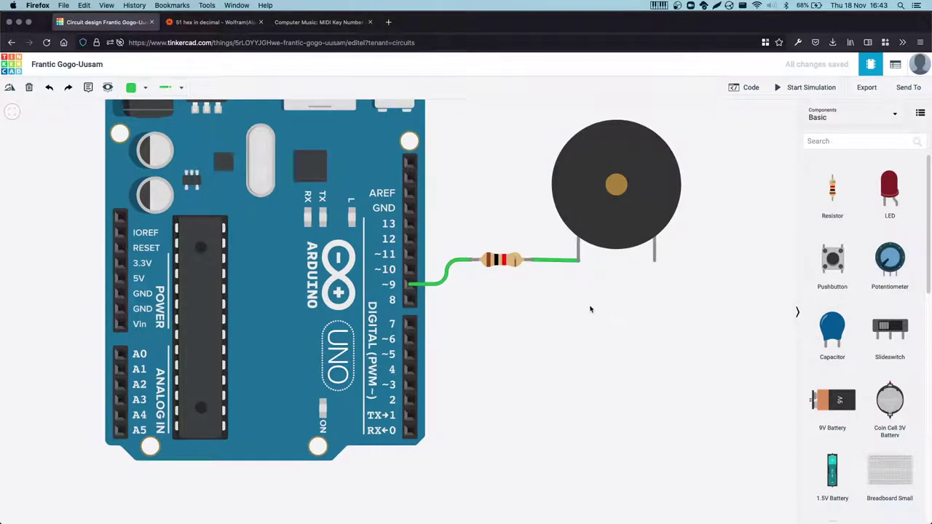
- Run a wire from the piezo's negative leg around the underside of the Arduino to the GND pin next to Vin
{"action": "scroll", "coordinate": [635, 309], "scroll_direction": "down", "scroll_amount": 2}
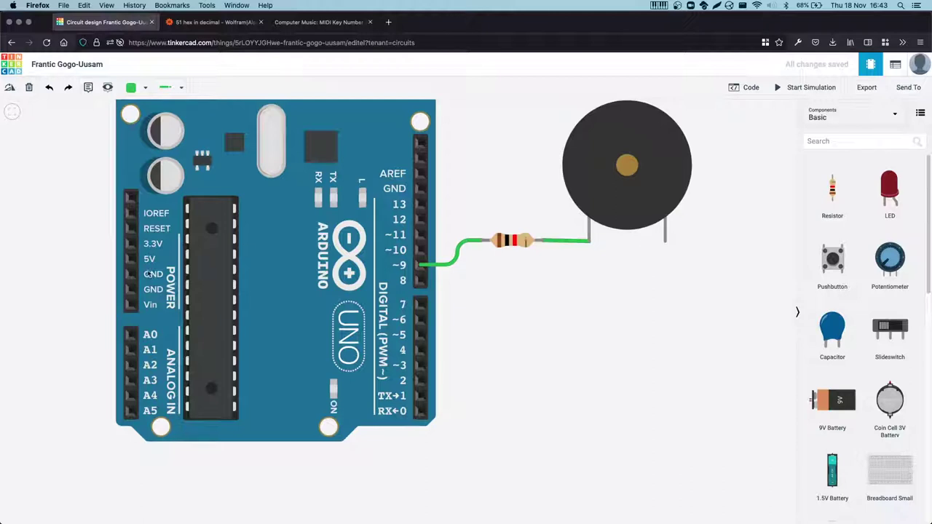
{"action": "left_click", "coordinate": [166, 299]}
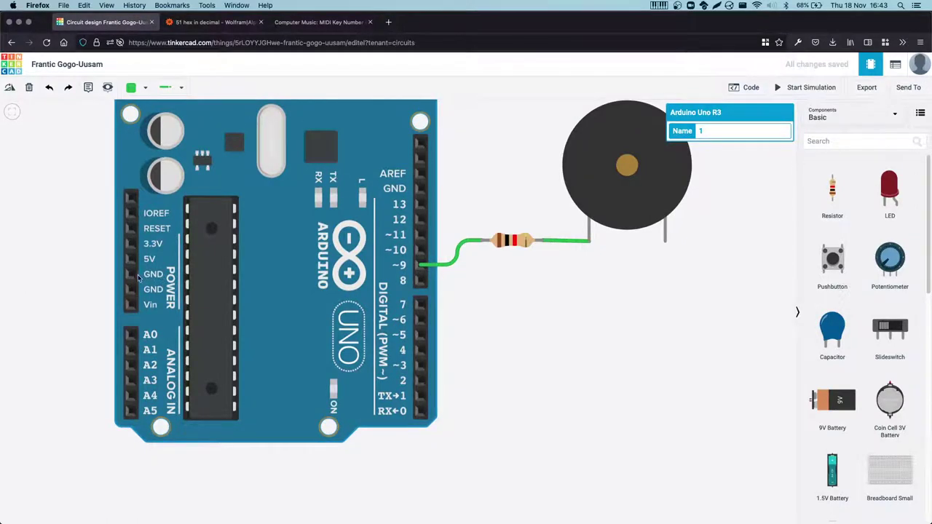
{"action": "left_click", "coordinate": [588, 315]}
{"action": "left_click_drag", "start_coordinate": [626, 308], "coordinate": [651, 272]}
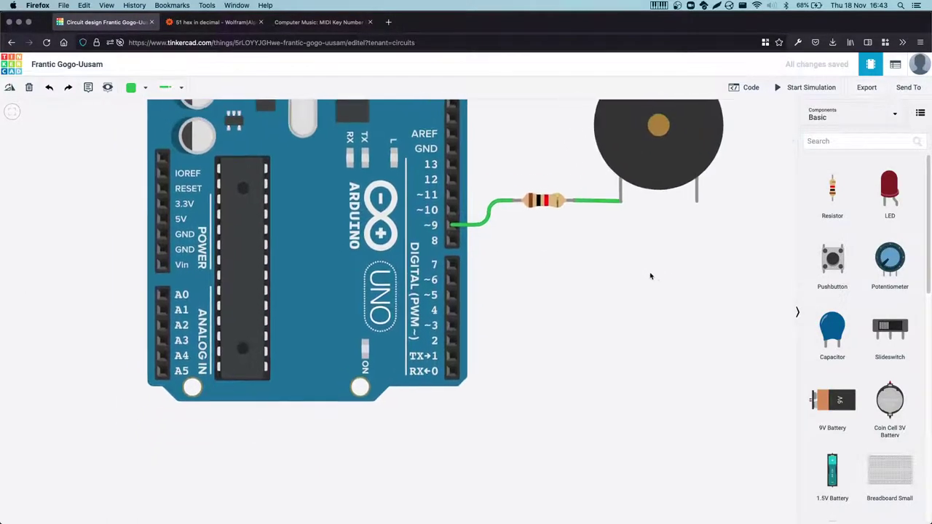
{"action": "left_click", "coordinate": [697, 202]}
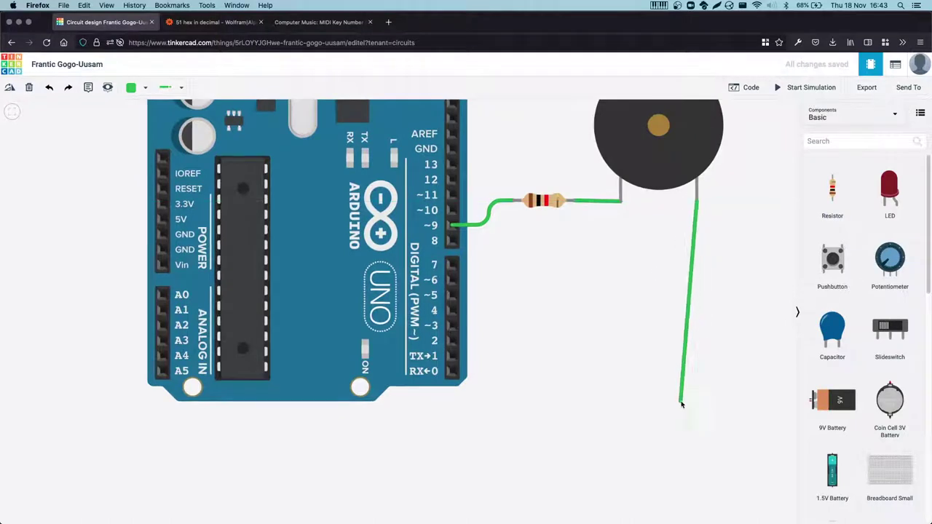
{"action": "left_click", "coordinate": [697, 442]}
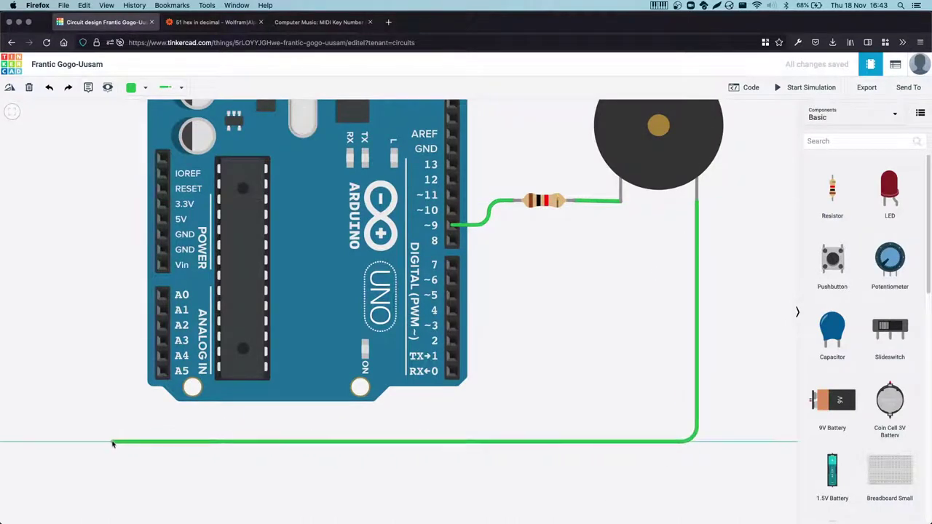
{"action": "left_click", "coordinate": [113, 442]}
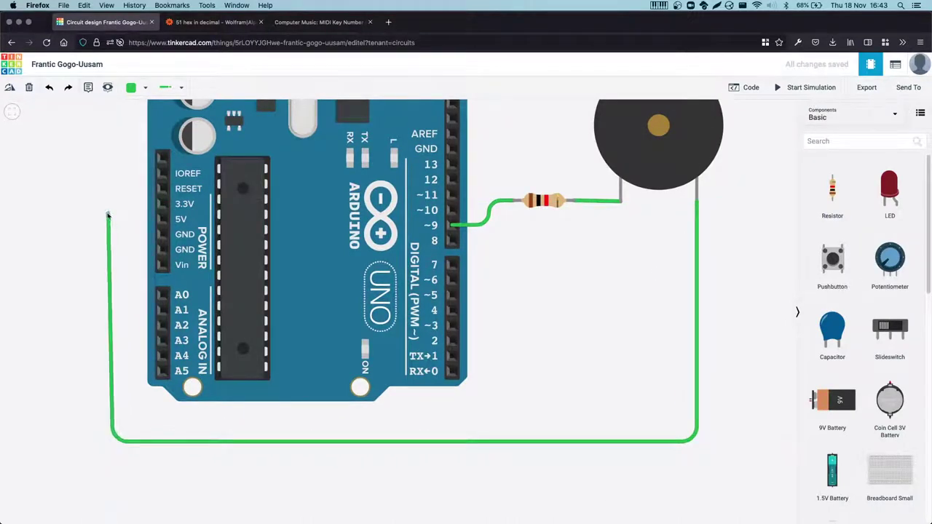
{"action": "left_click", "coordinate": [113, 251]}
{"action": "left_click", "coordinate": [162, 250]}
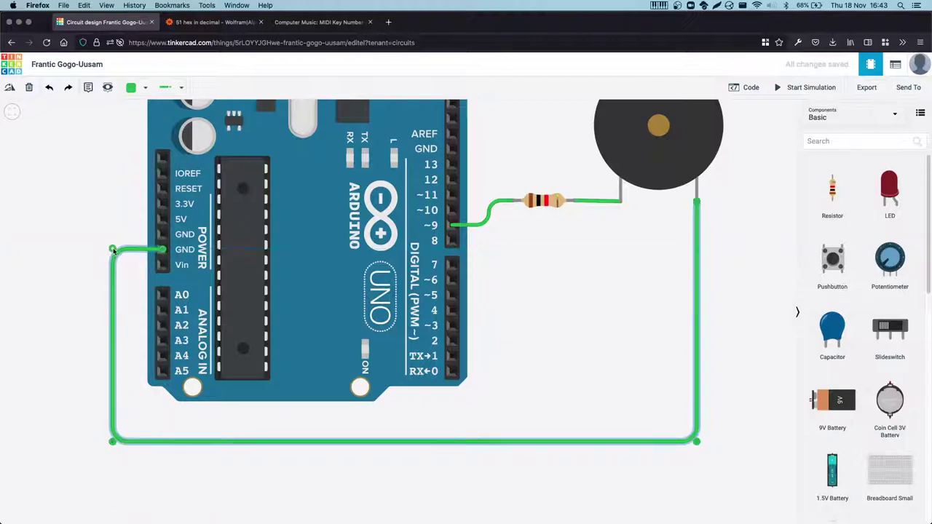
- Bring the whole circuit into view and open the Arduino's block code editor
{"action": "left_click_drag", "start_coordinate": [589, 277], "coordinate": [532, 327]}
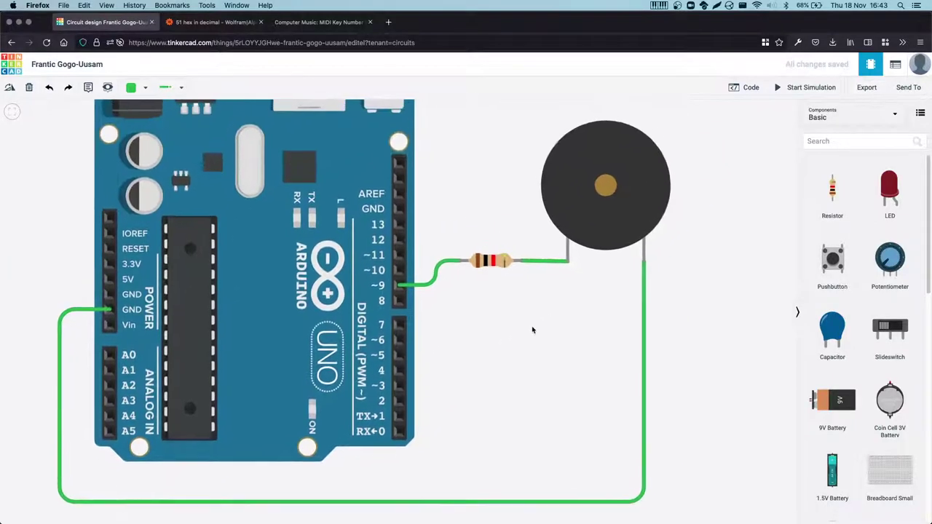
{"action": "scroll", "coordinate": [524, 237], "scroll_direction": "down", "scroll_amount": 3}
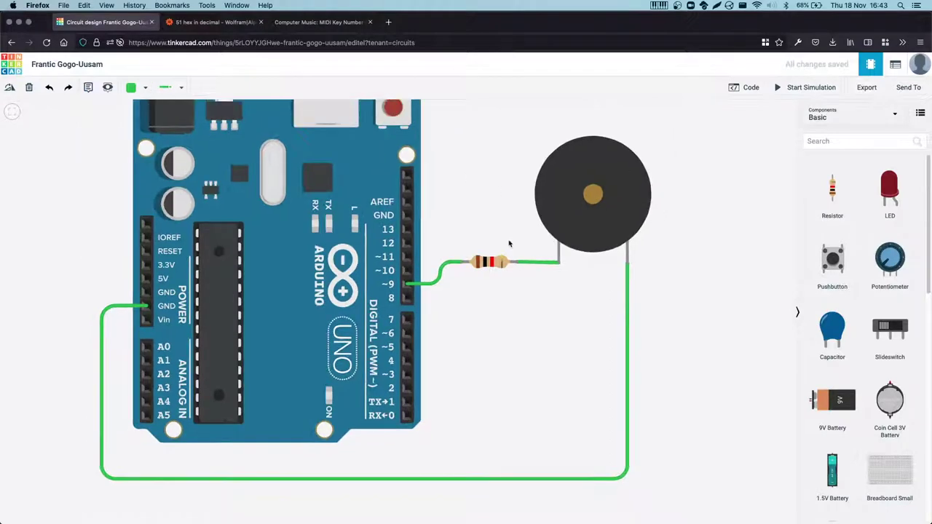
{"action": "left_click_drag", "start_coordinate": [489, 222], "coordinate": [441, 244]}
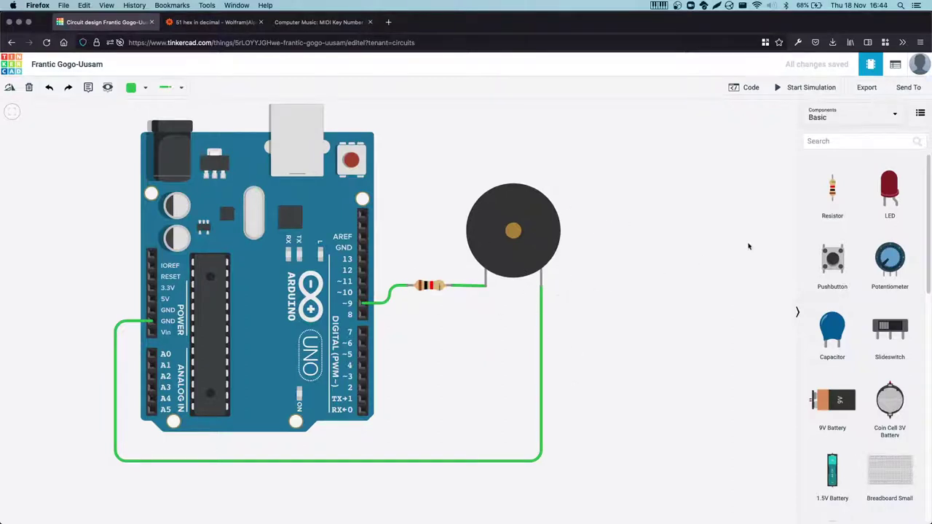
{"action": "left_click", "coordinate": [742, 90]}
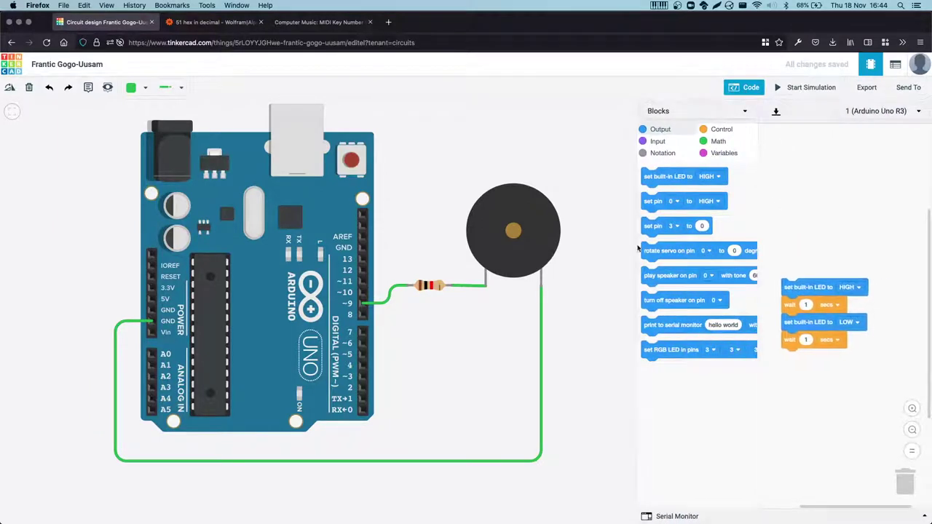
- Widen the code panel and replace the default built-in LED and wait blocks with a play speaker block
{"action": "left_click_drag", "start_coordinate": [635, 240], "coordinate": [515, 251]}
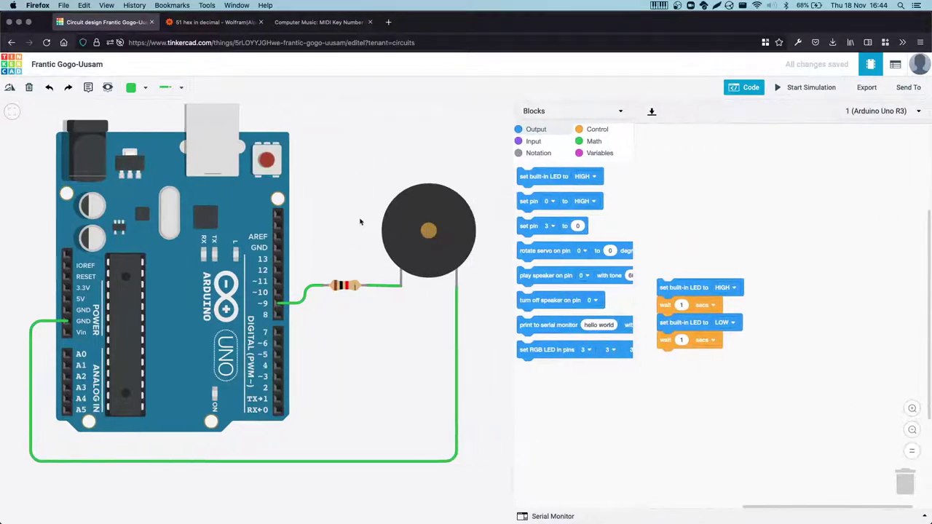
{"action": "left_click", "coordinate": [912, 408]}
{"action": "left_click", "coordinate": [911, 409]}
{"action": "left_click", "coordinate": [912, 408]}
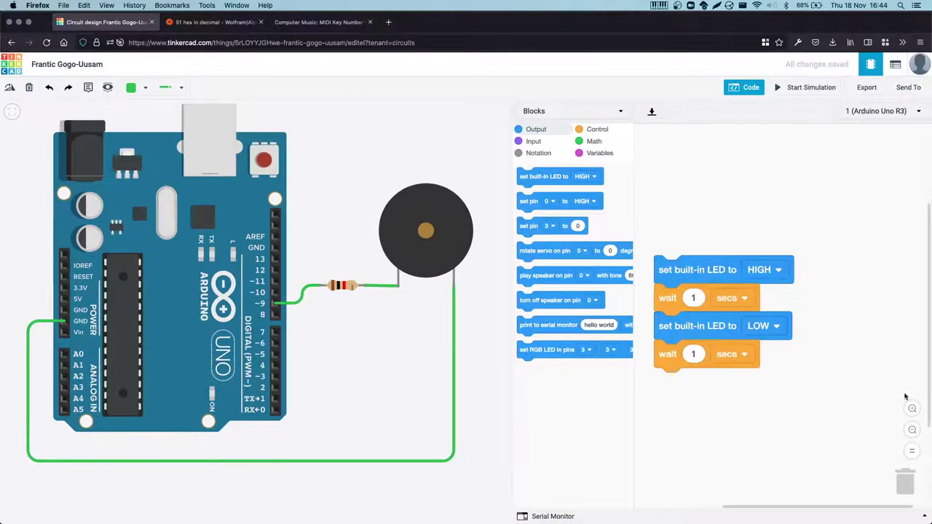
{"action": "left_click_drag", "start_coordinate": [710, 273], "coordinate": [906, 487]}
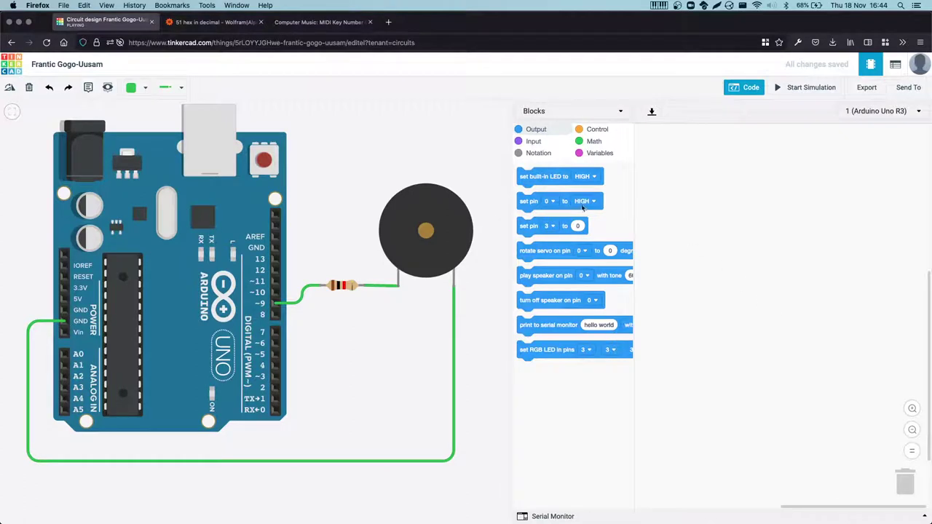
{"action": "left_click_drag", "start_coordinate": [524, 276], "coordinate": [667, 198]}
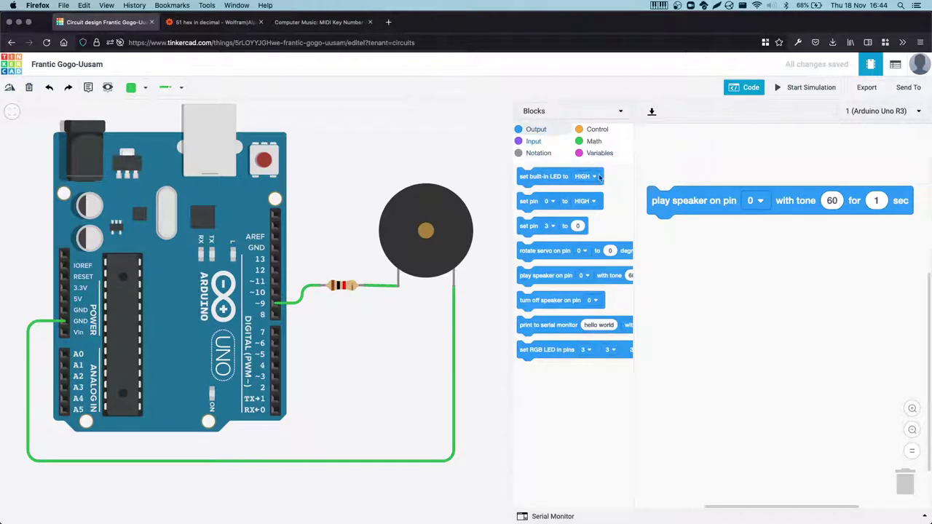
- Look through the Control, Variables, Math, Input and Output block categories
{"action": "left_click", "coordinate": [593, 131]}
{"action": "left_click", "coordinate": [598, 152]}
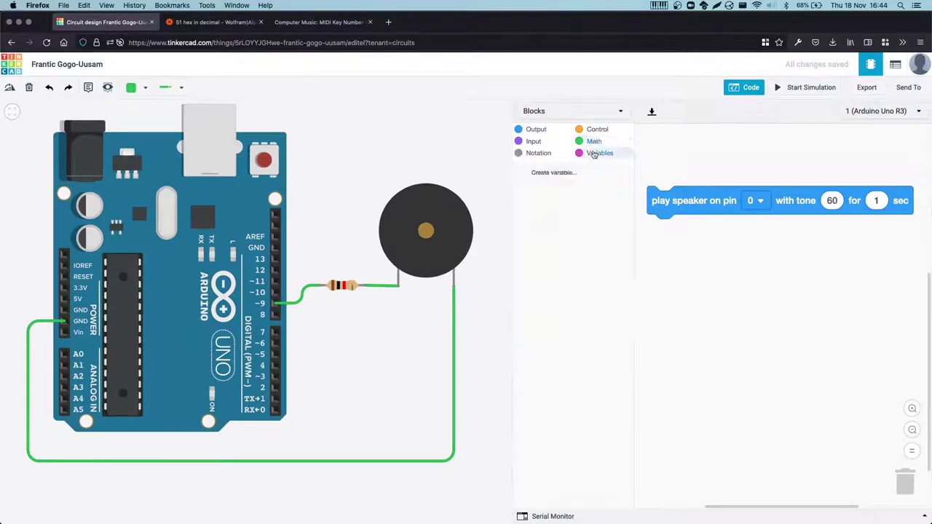
{"action": "left_click", "coordinate": [592, 142]}
{"action": "left_click", "coordinate": [595, 128]}
{"action": "left_click", "coordinate": [547, 131]}
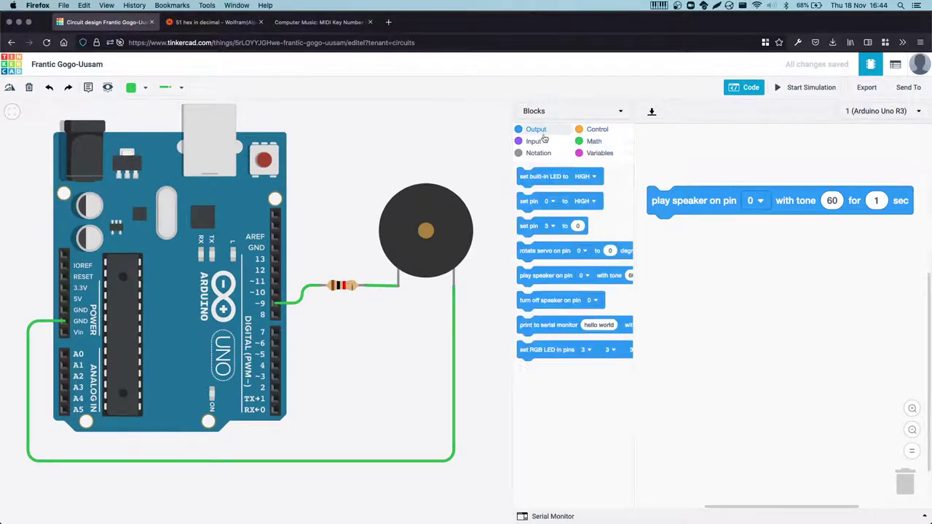
{"action": "left_click", "coordinate": [534, 142]}
{"action": "left_click", "coordinate": [534, 130]}
{"action": "left_click_drag", "start_coordinate": [665, 163], "coordinate": [672, 170]}
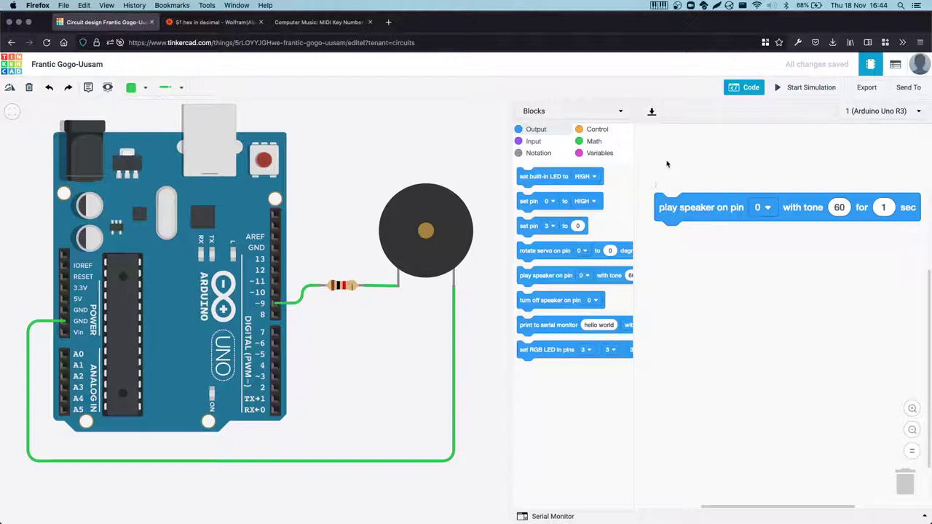
- Switch the code editor to Text to view the C++ code, and return it to Blocks, accepting both changes
{"action": "left_click", "coordinate": [623, 114]}
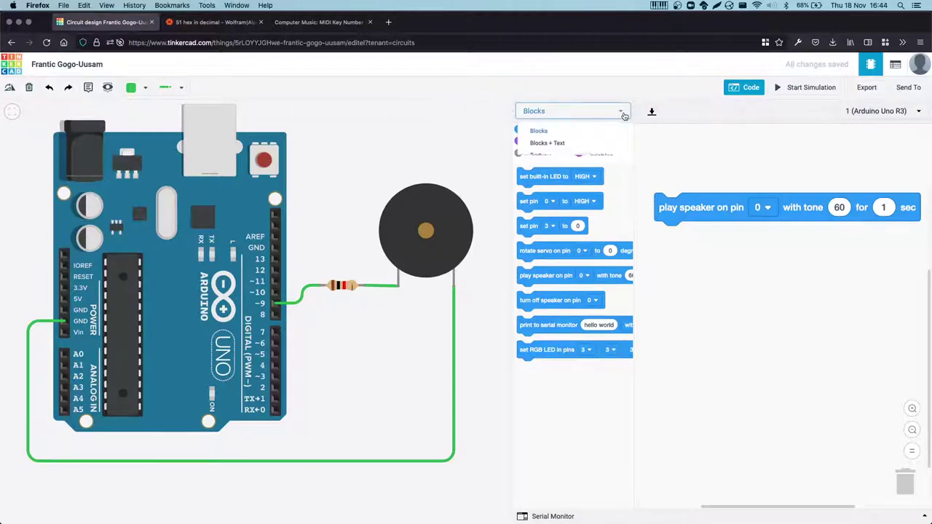
{"action": "left_click", "coordinate": [546, 154]}
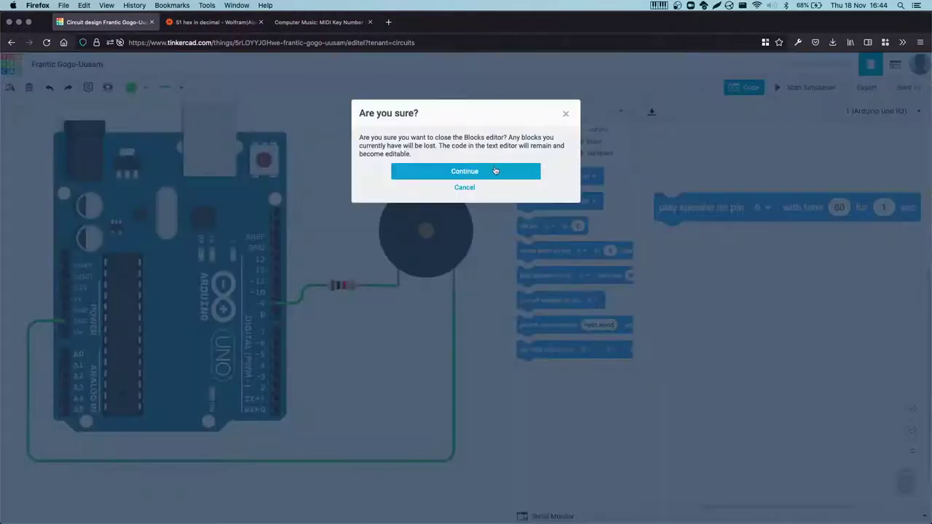
{"action": "left_click", "coordinate": [474, 175]}
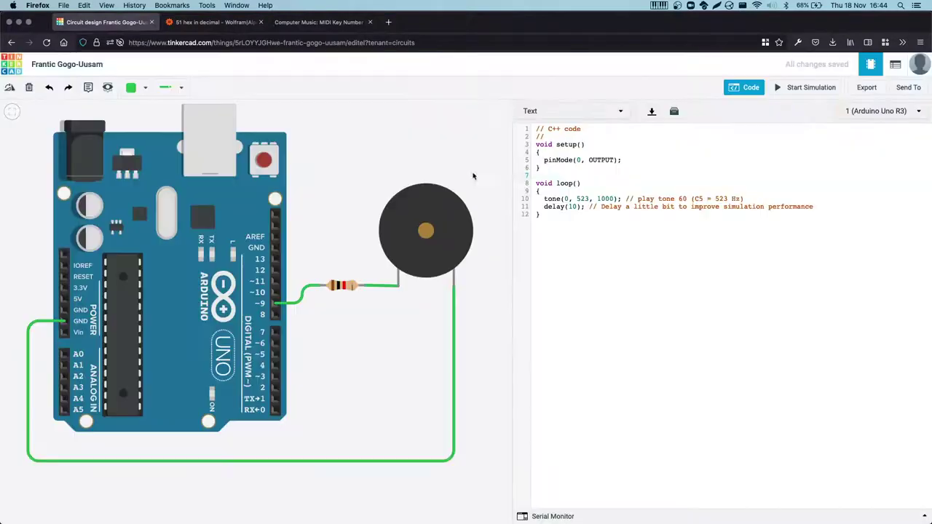
{"action": "left_click", "coordinate": [693, 231]}
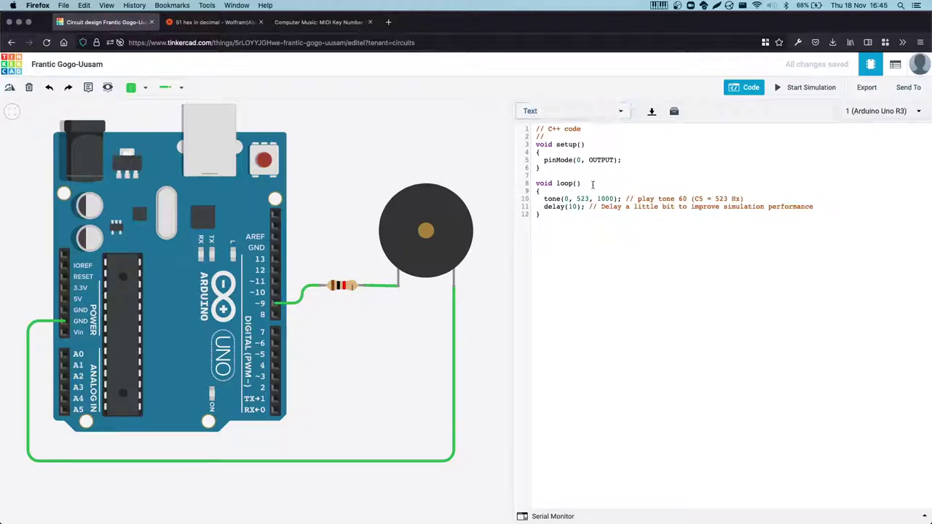
{"action": "left_click", "coordinate": [559, 111]}
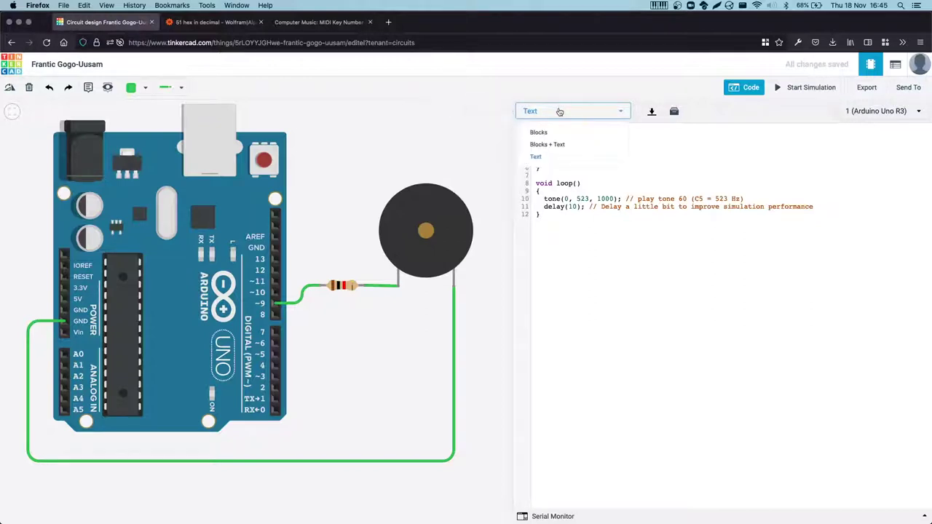
{"action": "left_click", "coordinate": [577, 132]}
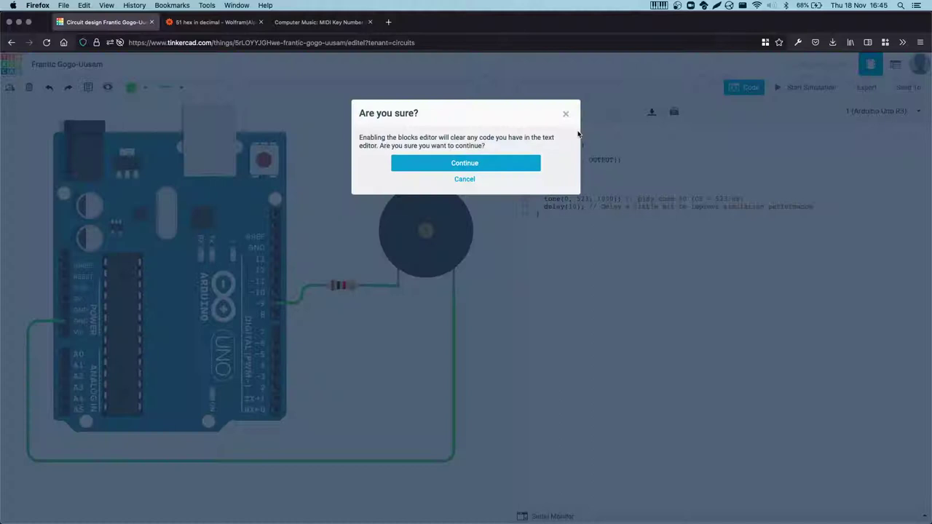
{"action": "left_click", "coordinate": [483, 168]}
- Replace the default built-in LED and wait blocks with a play speaker block on pin 9
{"action": "left_click_drag", "start_coordinate": [767, 287], "coordinate": [905, 477]}
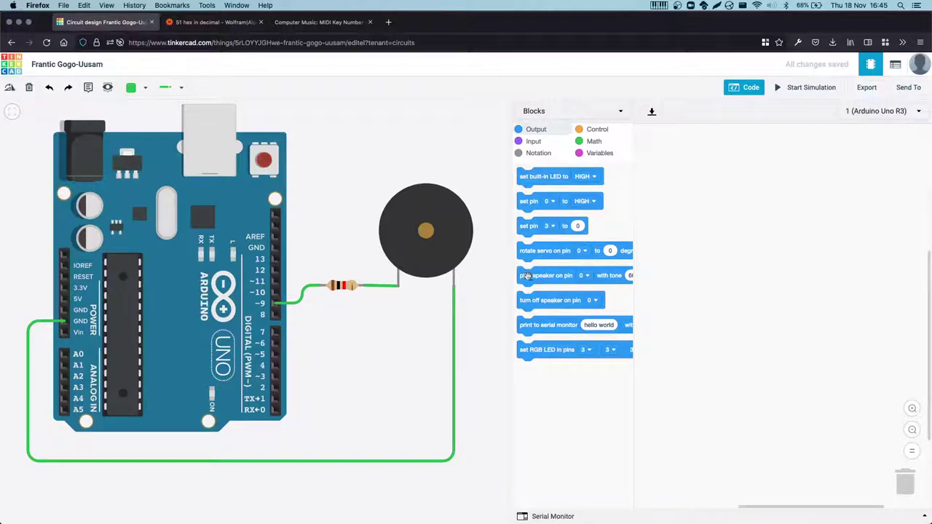
{"action": "left_click_drag", "start_coordinate": [530, 276], "coordinate": [678, 199]}
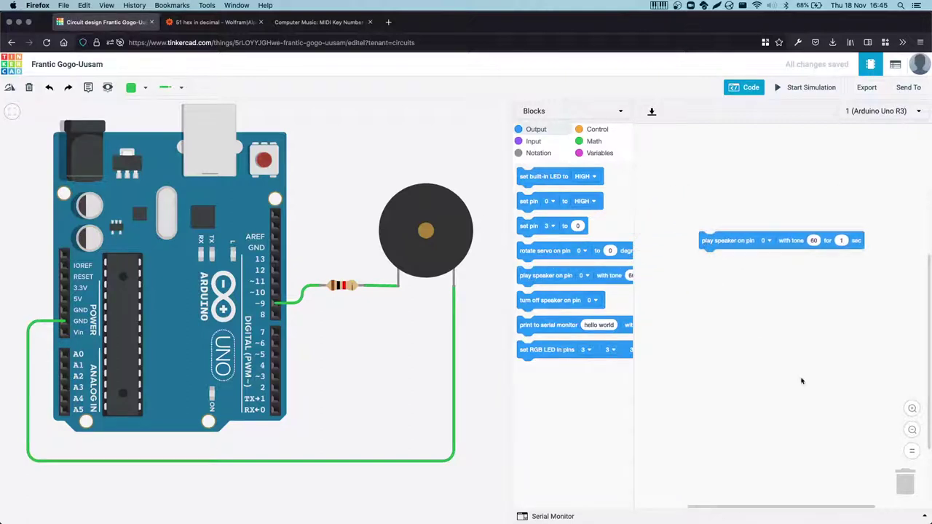
{"action": "left_click", "coordinate": [912, 409]}
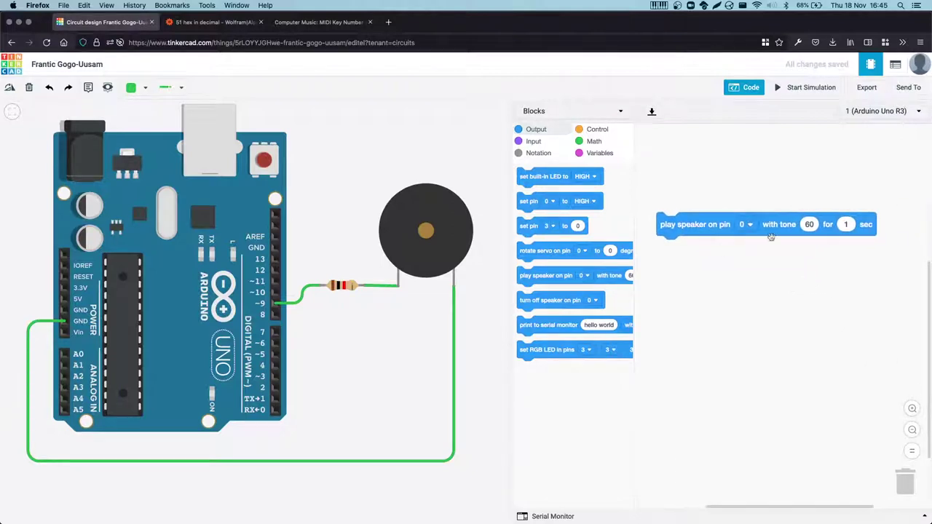
{"action": "left_click", "coordinate": [912, 408]}
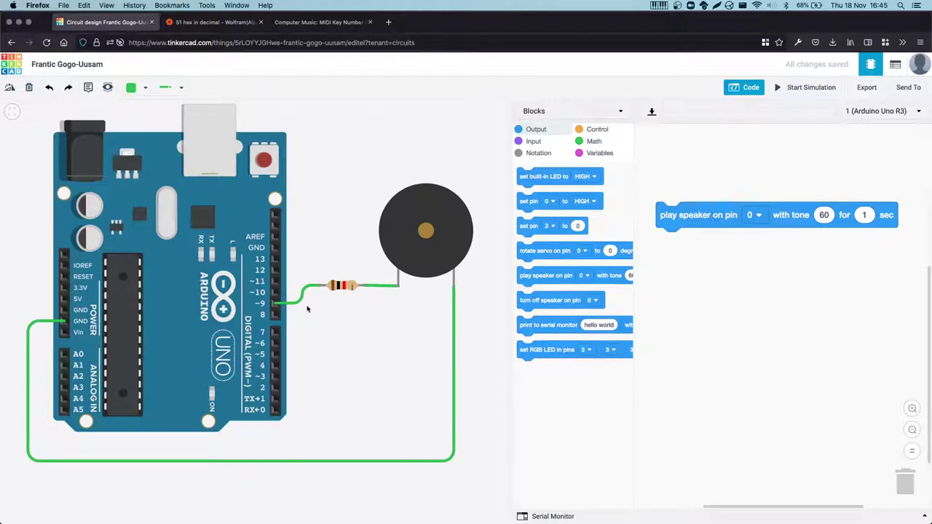
{"action": "left_click", "coordinate": [760, 215]}
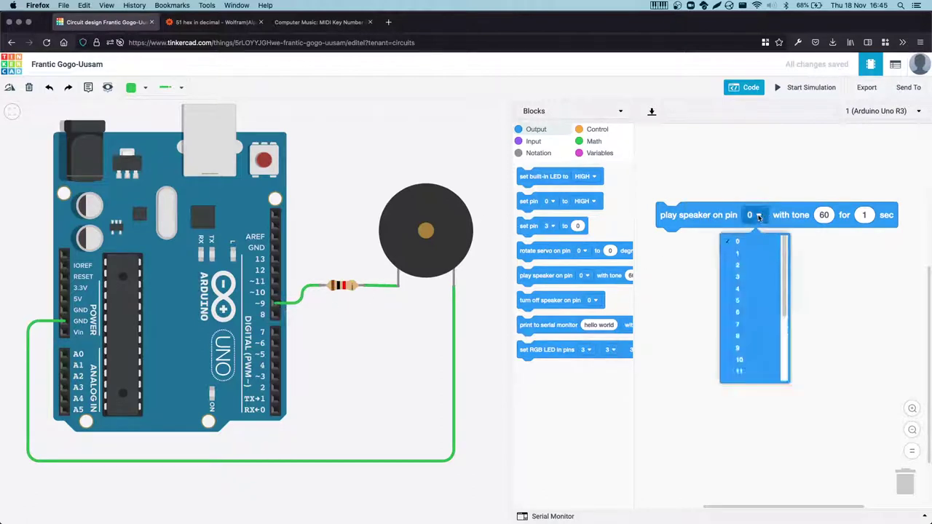
{"action": "left_click", "coordinate": [742, 349]}
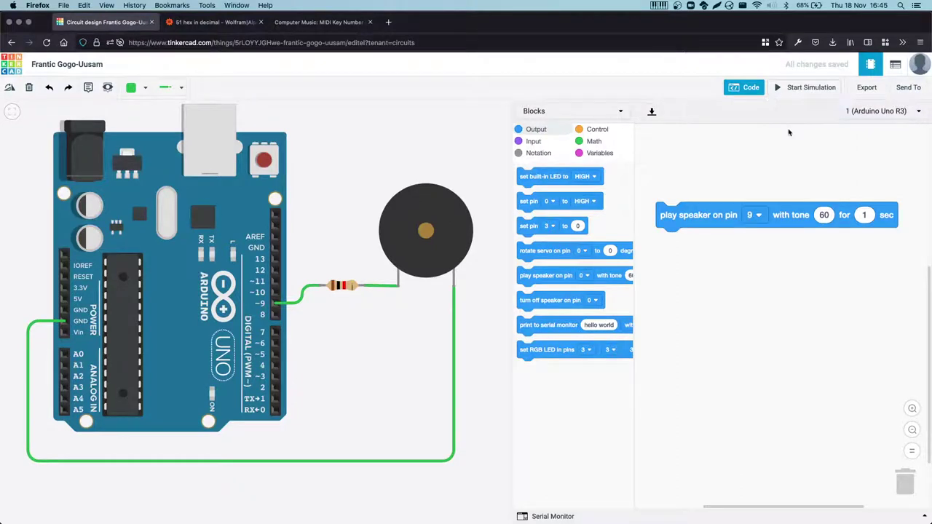
- Run the simulation to listen to the piezo's tone, and stop it
{"action": "left_click", "coordinate": [797, 89]}
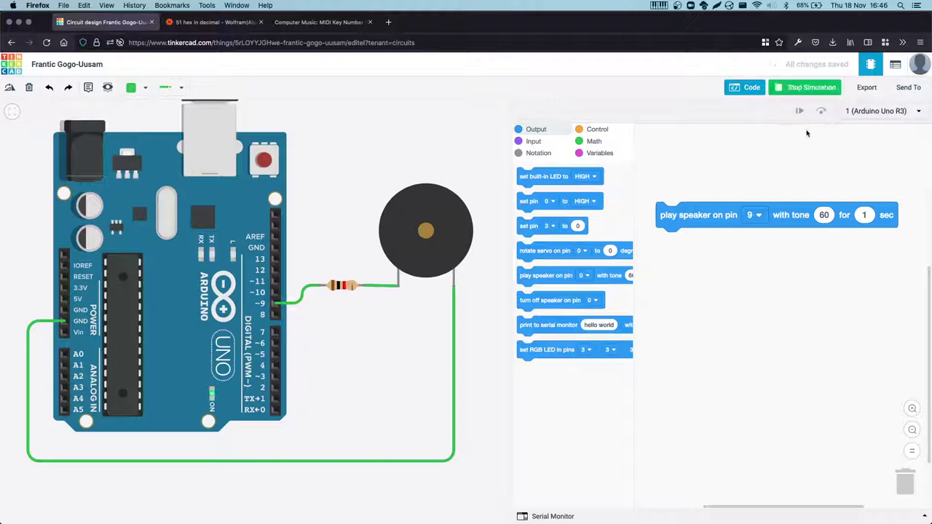
{"action": "left_click", "coordinate": [795, 89]}
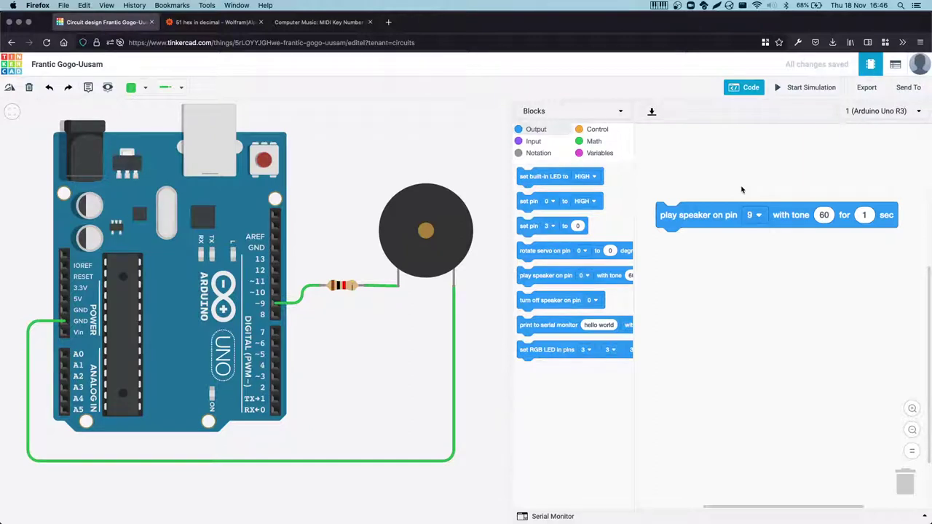
- Close the code editor and centre the circuit in the workspace
{"action": "left_click", "coordinate": [389, 242]}
{"action": "left_click", "coordinate": [520, 248]}
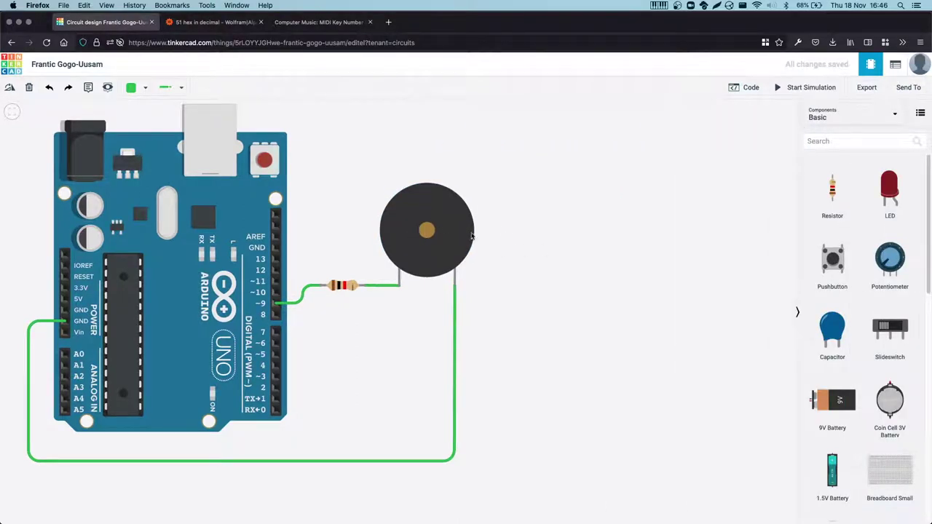
{"action": "left_click_drag", "start_coordinate": [526, 232], "coordinate": [594, 185]}
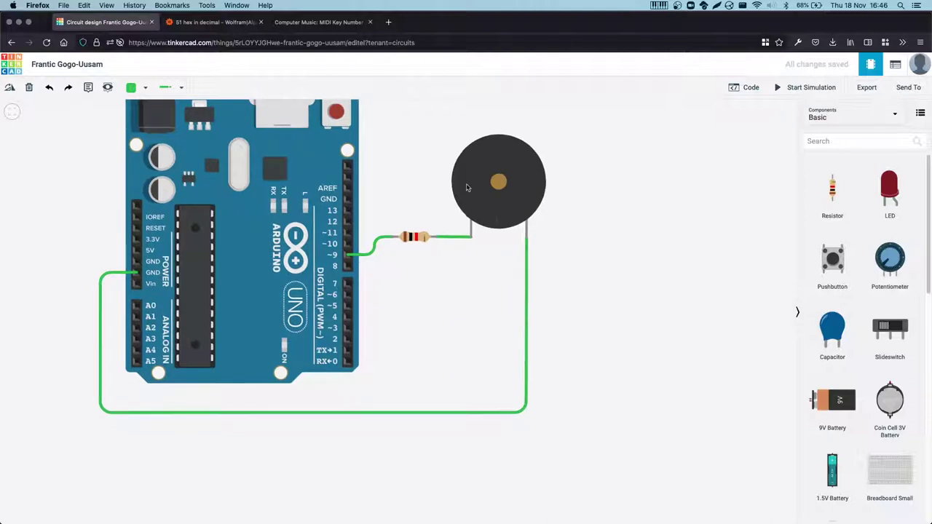
{"action": "left_click_drag", "start_coordinate": [630, 248], "coordinate": [633, 270]}
- Find the oscilloscope among all components and place it beside the piezo on the side away from the Arduino
{"action": "scroll", "coordinate": [868, 318], "scroll_direction": "down", "scroll_amount": 10}
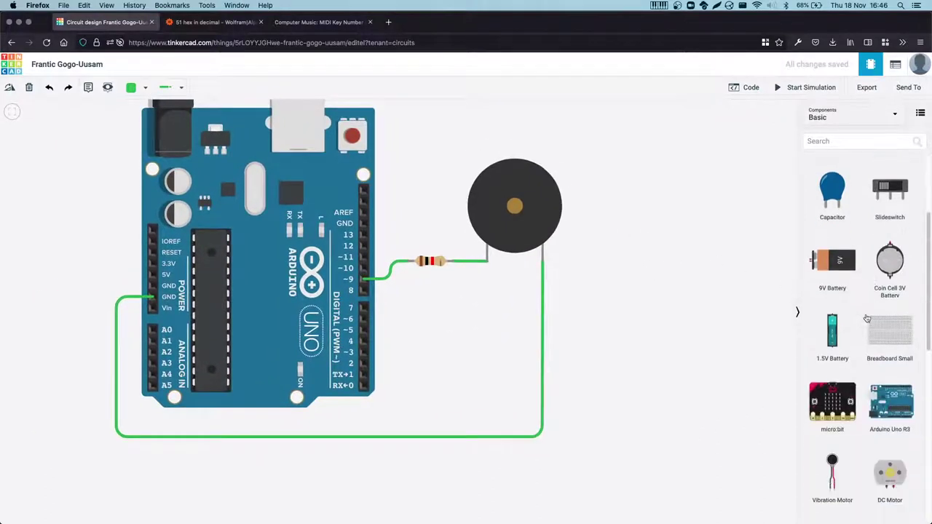
{"action": "scroll", "coordinate": [865, 319], "scroll_direction": "up", "scroll_amount": 3}
{"action": "scroll", "coordinate": [853, 330], "scroll_direction": "down", "scroll_amount": 5}
{"action": "scroll", "coordinate": [852, 330], "scroll_direction": "down", "scroll_amount": 1}
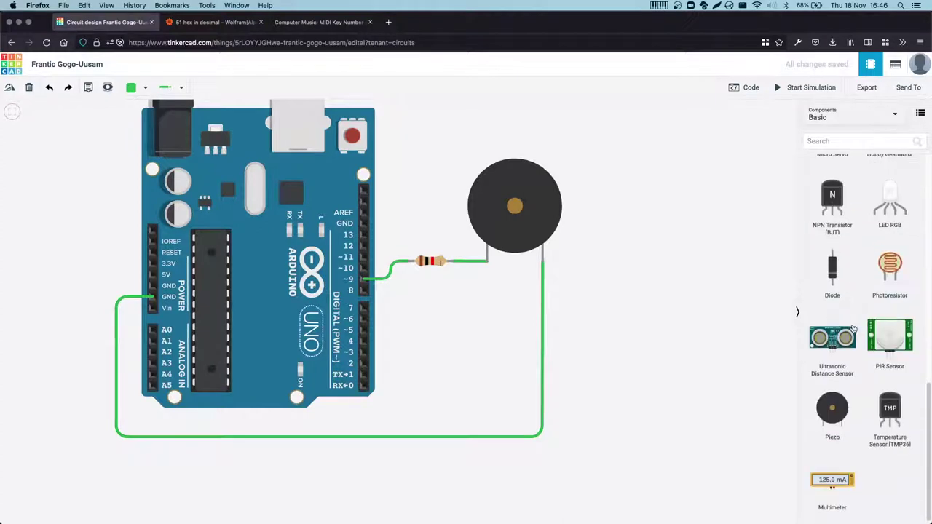
{"action": "scroll", "coordinate": [853, 330], "scroll_direction": "up", "scroll_amount": 12}
{"action": "left_click", "coordinate": [839, 115]}
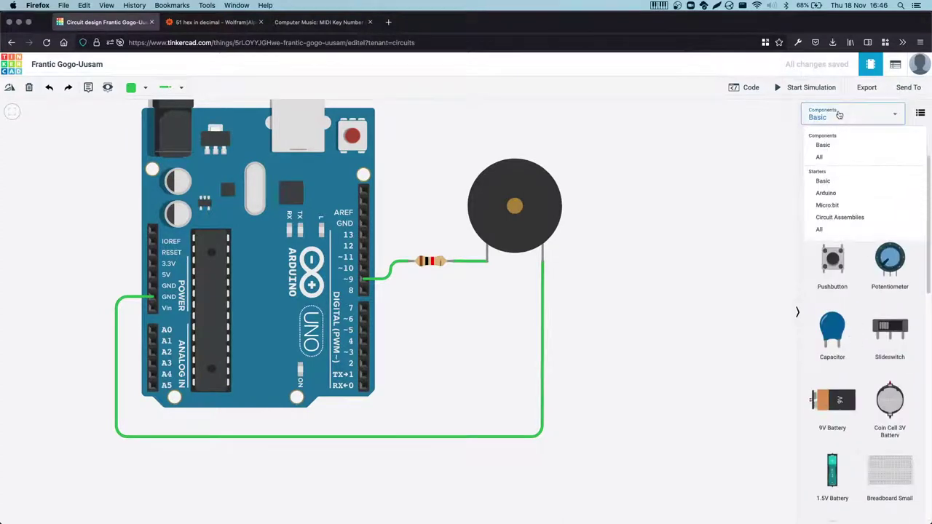
{"action": "left_click", "coordinate": [823, 157]}
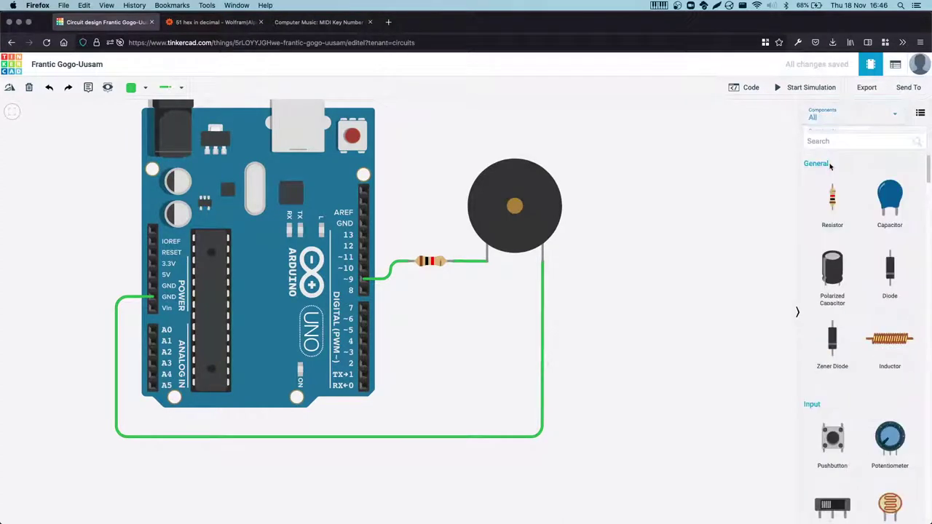
{"action": "scroll", "coordinate": [848, 258], "scroll_direction": "down", "scroll_amount": 10}
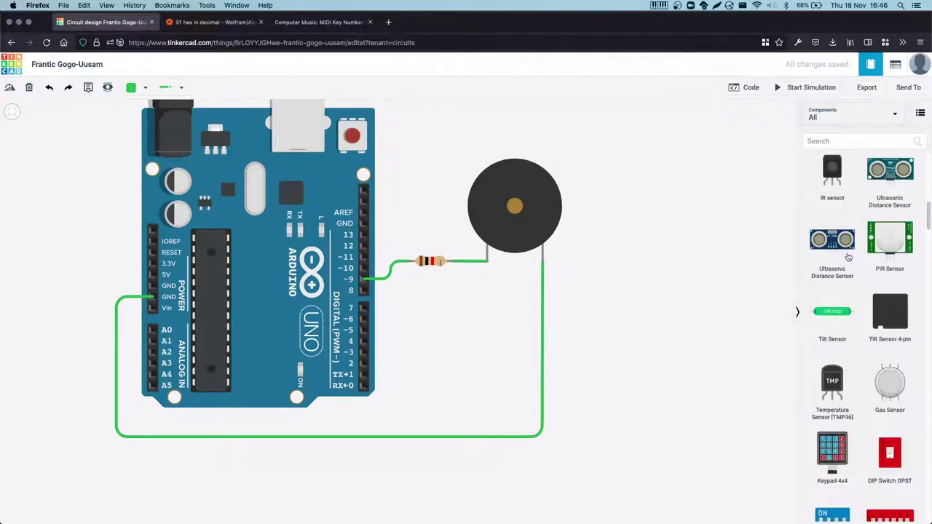
{"action": "scroll", "coordinate": [848, 258], "scroll_direction": "down", "scroll_amount": 15}
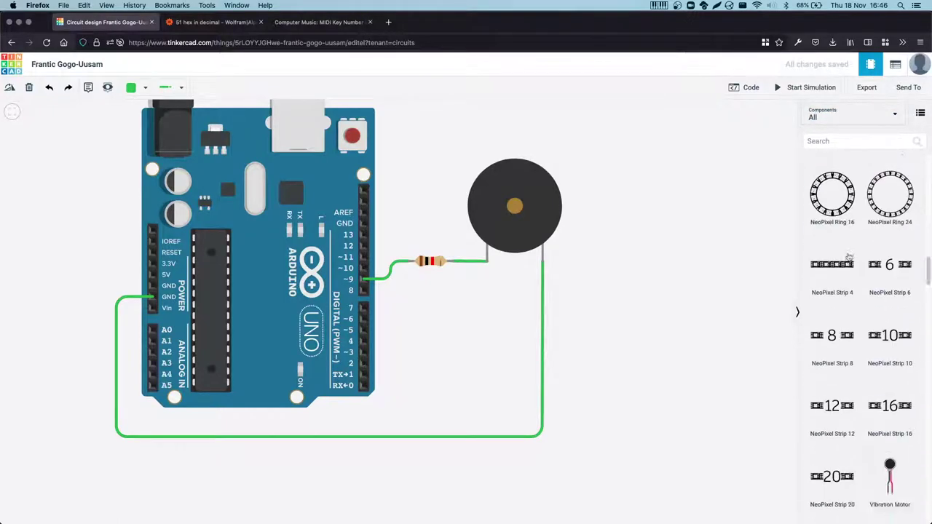
{"action": "scroll", "coordinate": [848, 259], "scroll_direction": "down", "scroll_amount": 15}
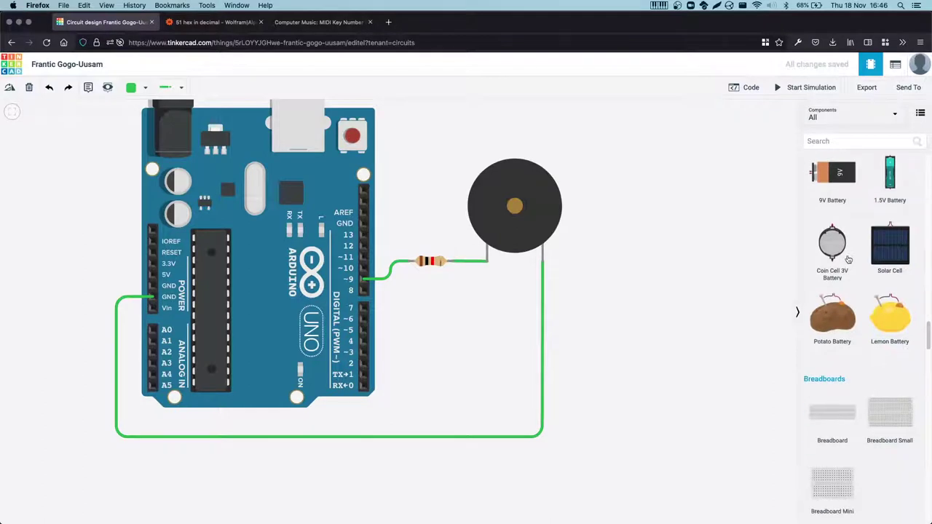
{"action": "scroll", "coordinate": [848, 259], "scroll_direction": "down", "scroll_amount": 6}
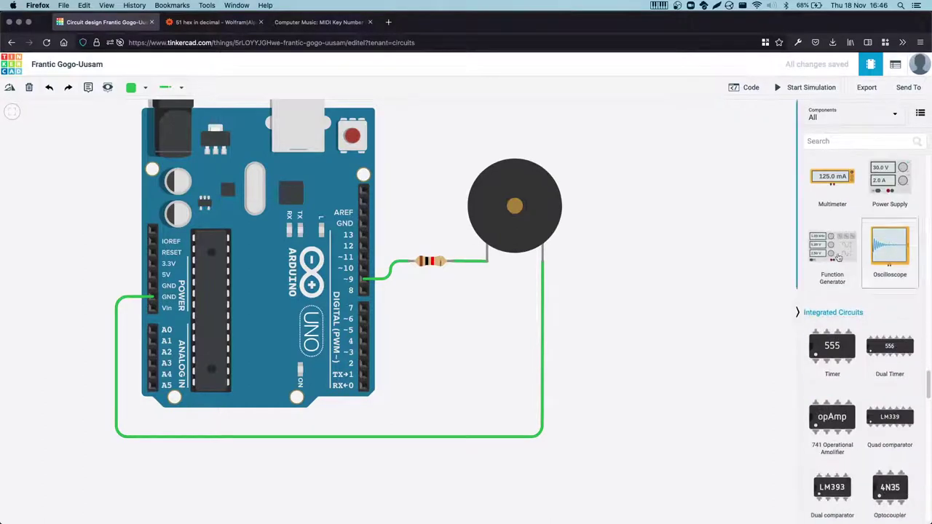
{"action": "left_click_drag", "start_coordinate": [890, 251], "coordinate": [669, 310]}
{"action": "left_click_drag", "start_coordinate": [631, 391], "coordinate": [447, 354]}
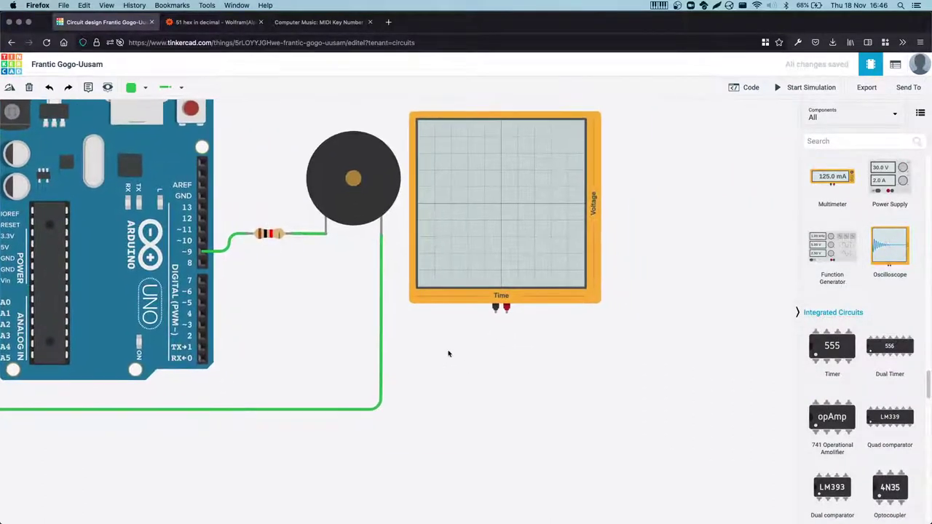
- Delete the wire between the resistor and the piezo, and move the ground wire's piezo end to the oscilloscope's negative terminal
{"action": "left_click", "coordinate": [314, 234]}
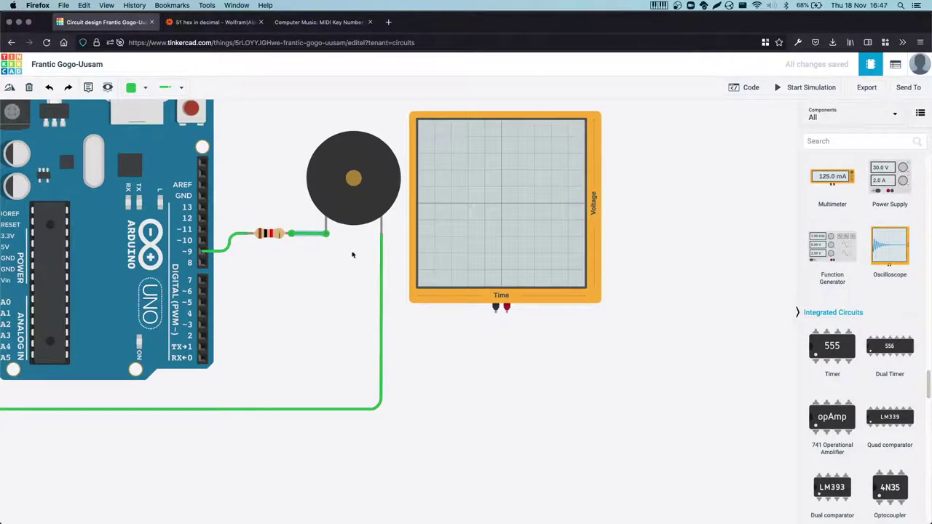
{"action": "key", "text": "Delete"}
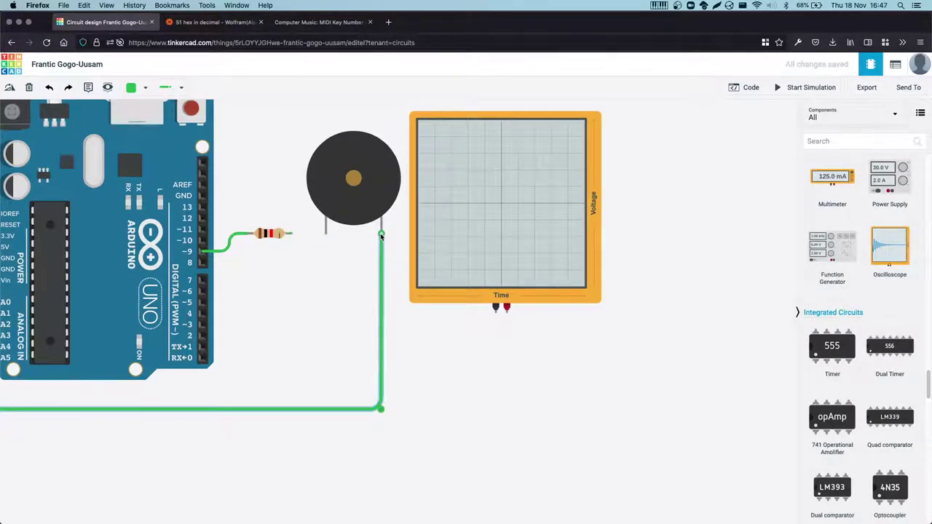
{"action": "left_click_drag", "start_coordinate": [381, 234], "coordinate": [496, 318]}
{"action": "left_click", "coordinate": [496, 309]}
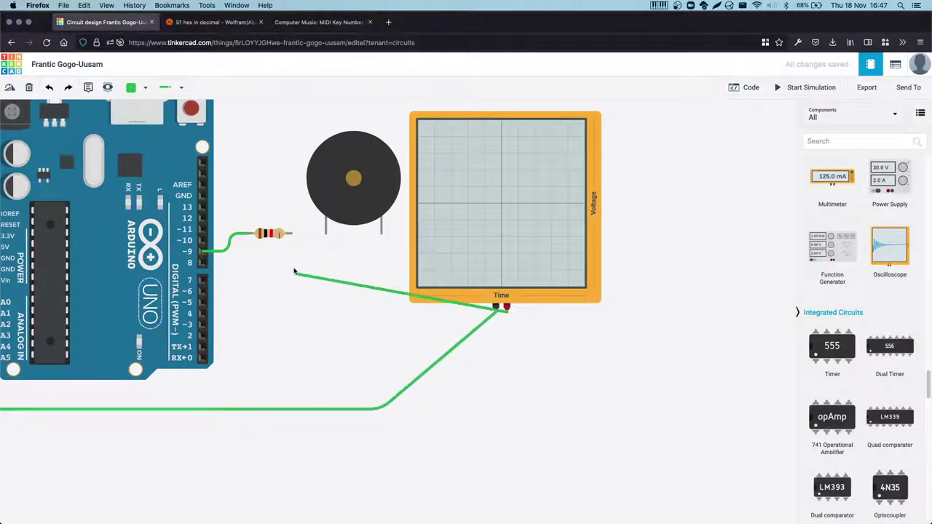
- Wire the oscilloscope's positive terminal to the piezo's positive pin, and the piezo's negative pin to the oscilloscope's negative terminal
{"action": "left_click", "coordinate": [325, 234]}
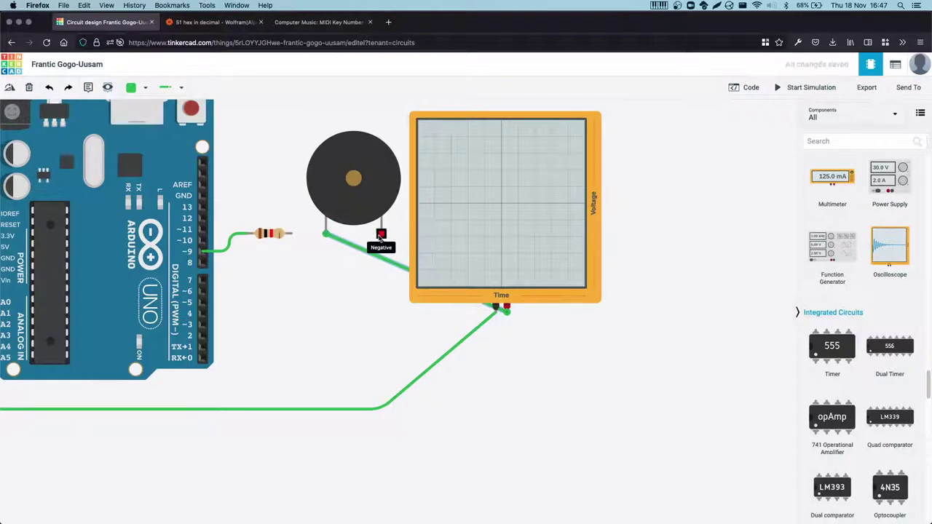
{"action": "left_click", "coordinate": [380, 235]}
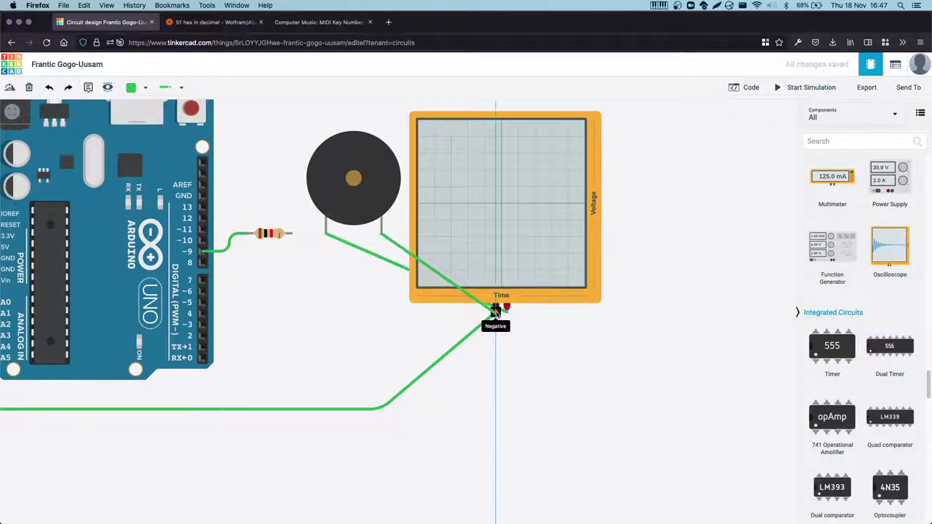
{"action": "key", "text": "Escape"}
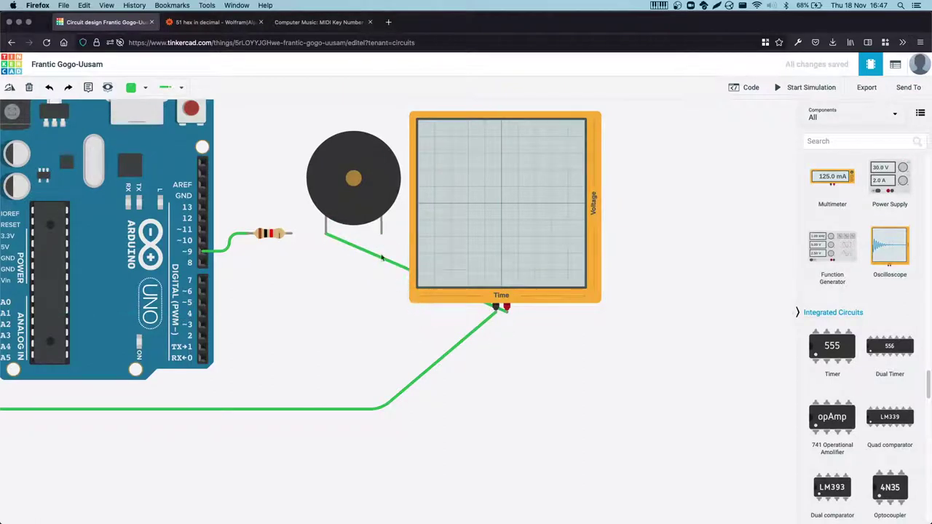
{"action": "left_click", "coordinate": [381, 234]}
{"action": "left_click", "coordinate": [496, 307]}
- Connect the resistor's free end to the piezo's positive pin
{"action": "left_click", "coordinate": [278, 235]}
{"action": "left_click", "coordinate": [326, 235]}
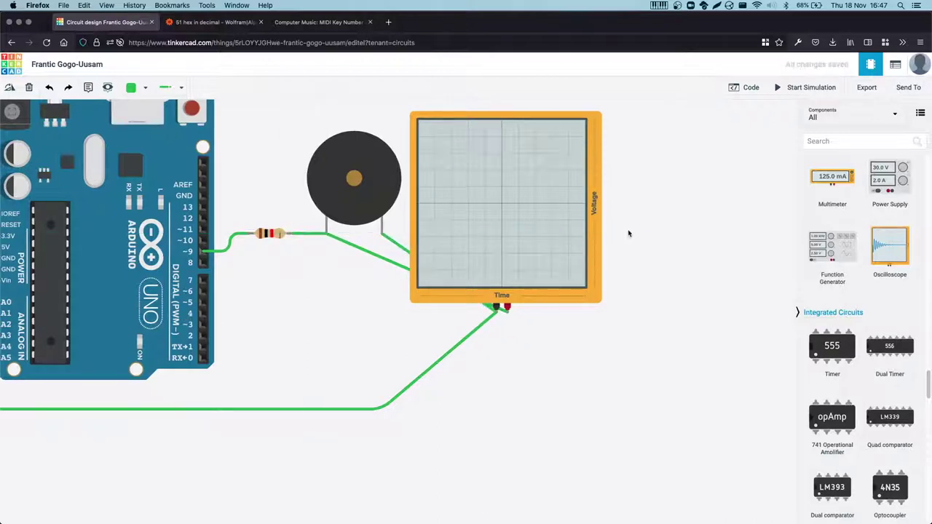
{"action": "left_click", "coordinate": [536, 159]}
{"action": "left_click", "coordinate": [665, 247]}
{"action": "left_click_drag", "start_coordinate": [633, 157], "coordinate": [695, 193]}
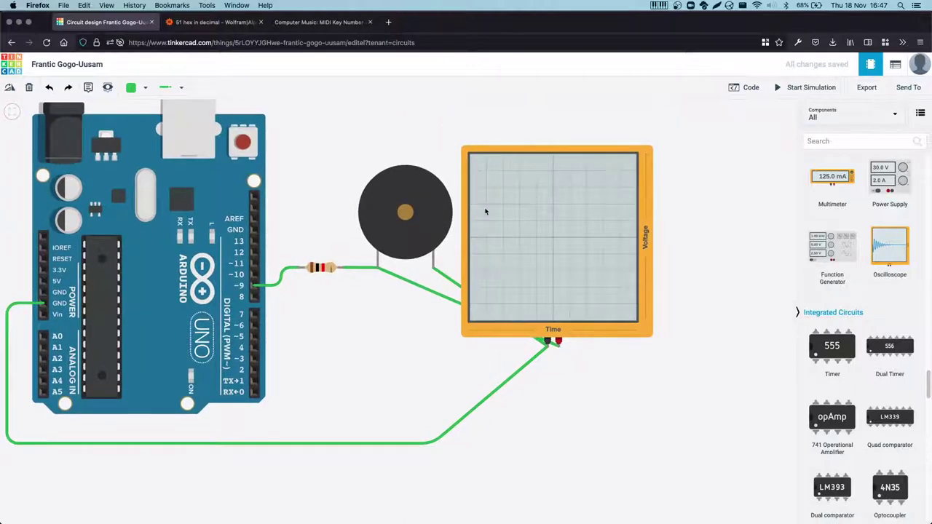
- Run the simulation briefly to check the piezo with the oscilloscope attached, stop it, and select the oscilloscope
{"action": "left_click", "coordinate": [801, 88]}
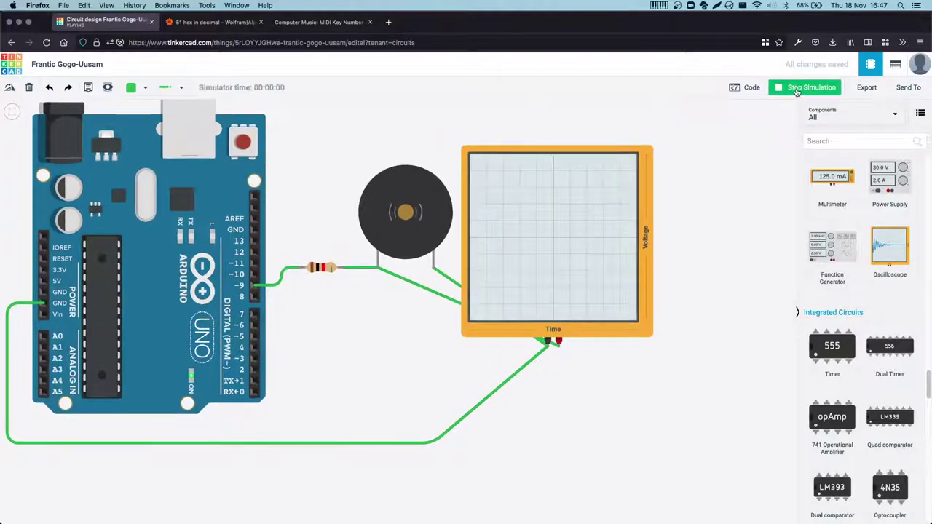
{"action": "left_click", "coordinate": [799, 88]}
{"action": "left_click", "coordinate": [562, 216]}
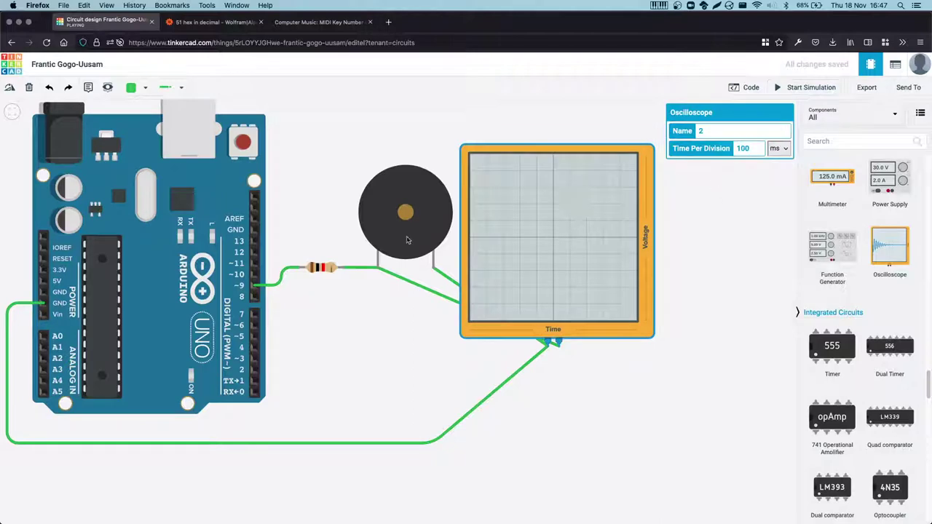
- Change the resistor's unit so that its resistance is 1 MΩ
{"action": "left_click", "coordinate": [322, 269]}
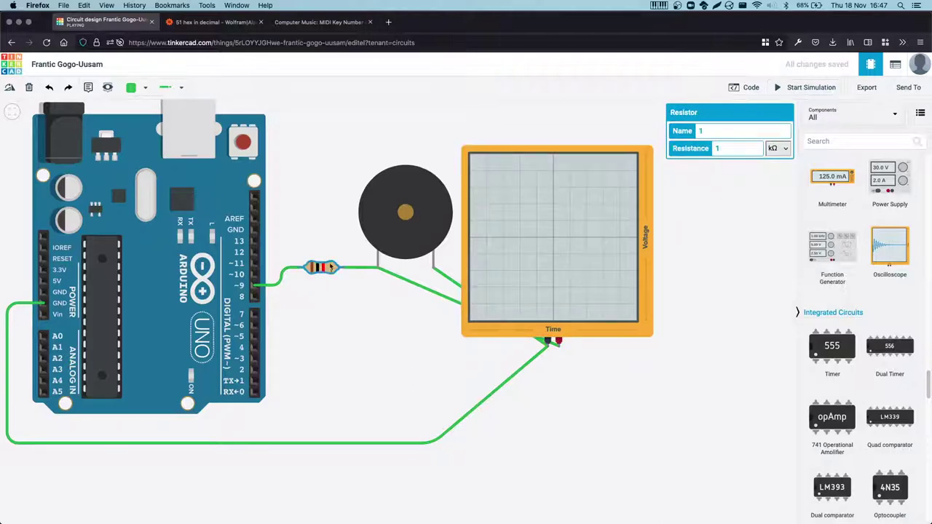
{"action": "left_click", "coordinate": [784, 148]}
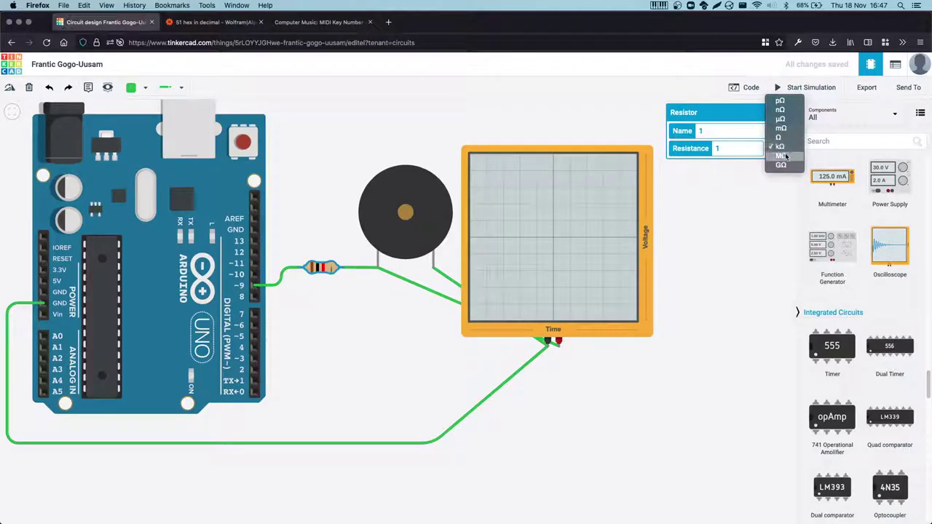
{"action": "left_click", "coordinate": [781, 156]}
{"action": "left_click", "coordinate": [734, 222]}
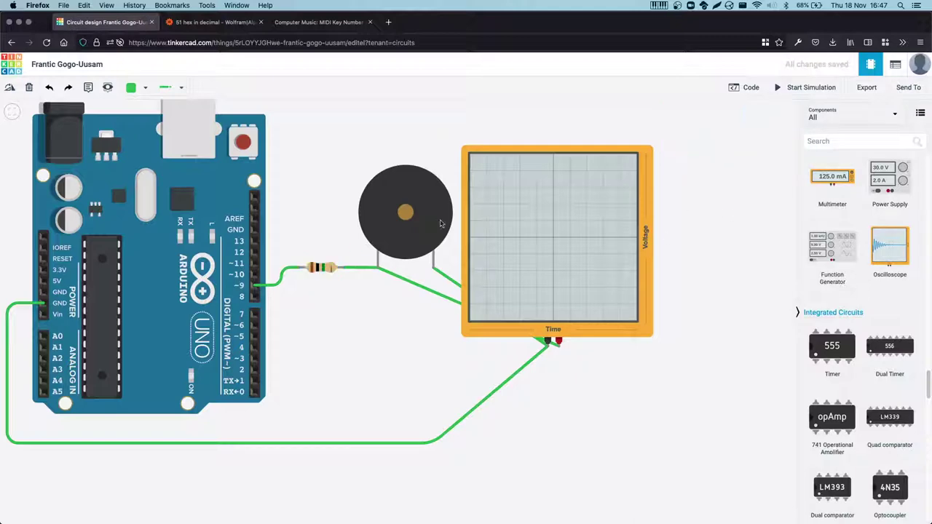
- Start the simulation and set the oscilloscope's time per division to 1 ms
{"action": "left_click", "coordinate": [810, 88]}
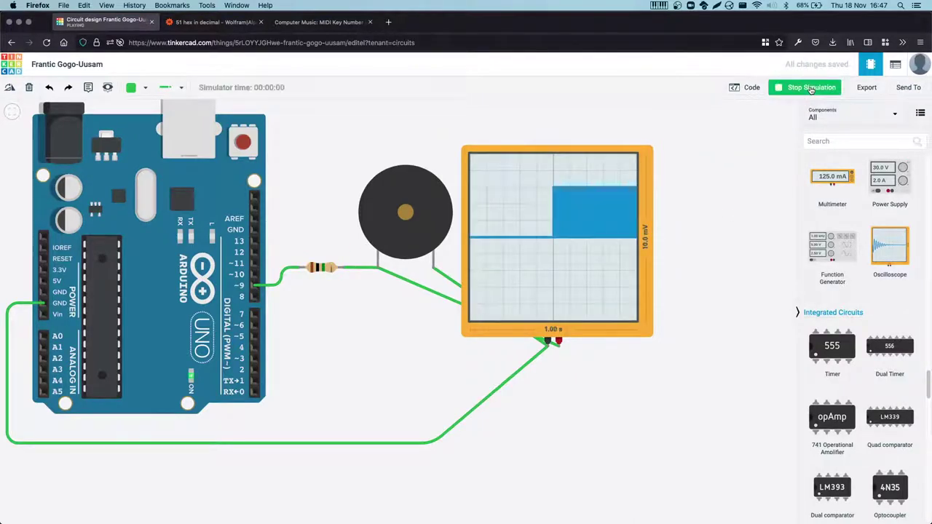
{"action": "left_click", "coordinate": [540, 194]}
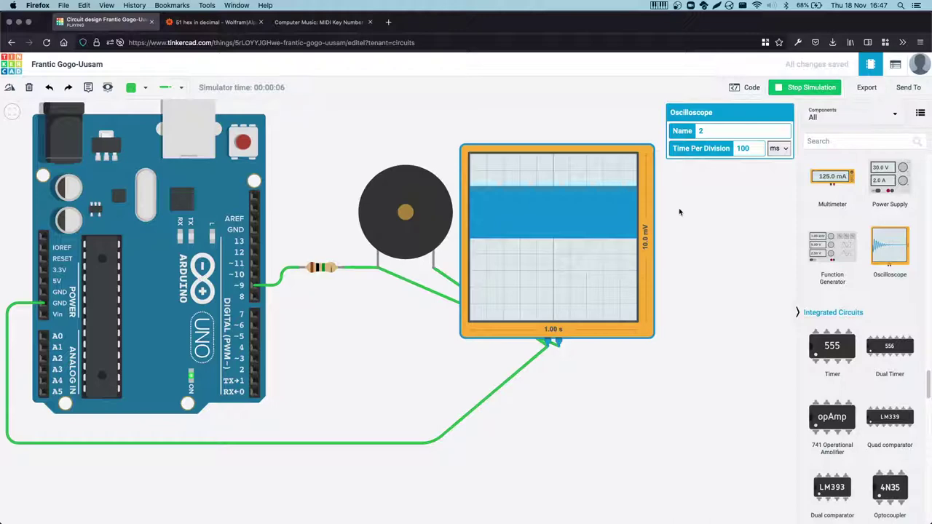
{"action": "left_click", "coordinate": [724, 154]}
{"action": "type", "text": "10"}
{"action": "key", "text": "BackSpace"}
{"action": "left_click", "coordinate": [748, 233]}
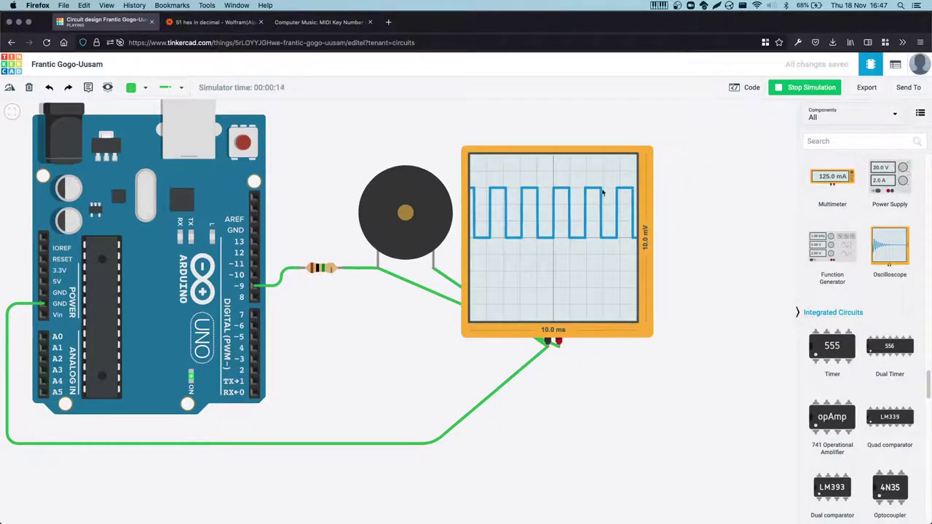
- Examine the waveform and time scale on the oscilloscope, and stop the simulation
{"action": "left_click", "coordinate": [606, 190]}
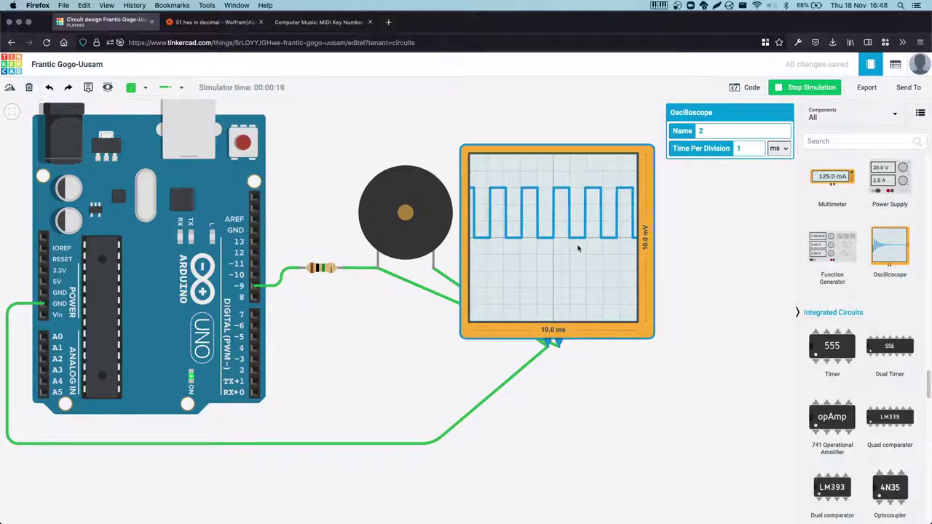
{"action": "left_click", "coordinate": [681, 215]}
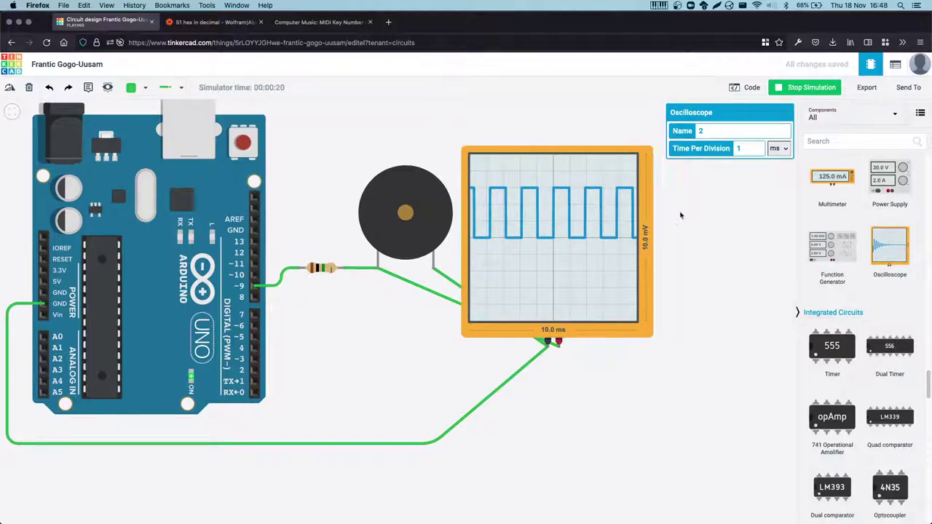
{"action": "left_click", "coordinate": [536, 208]}
{"action": "left_click", "coordinate": [430, 214]}
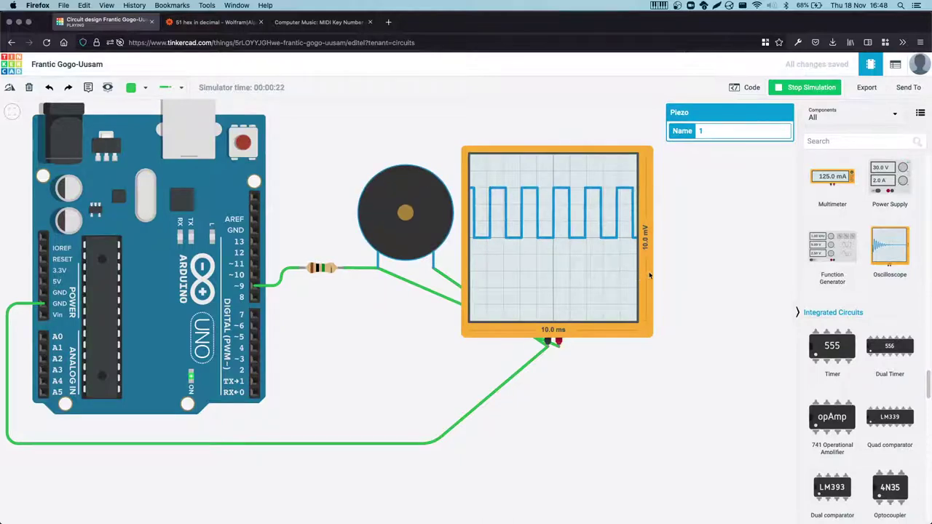
{"action": "left_click", "coordinate": [799, 88]}
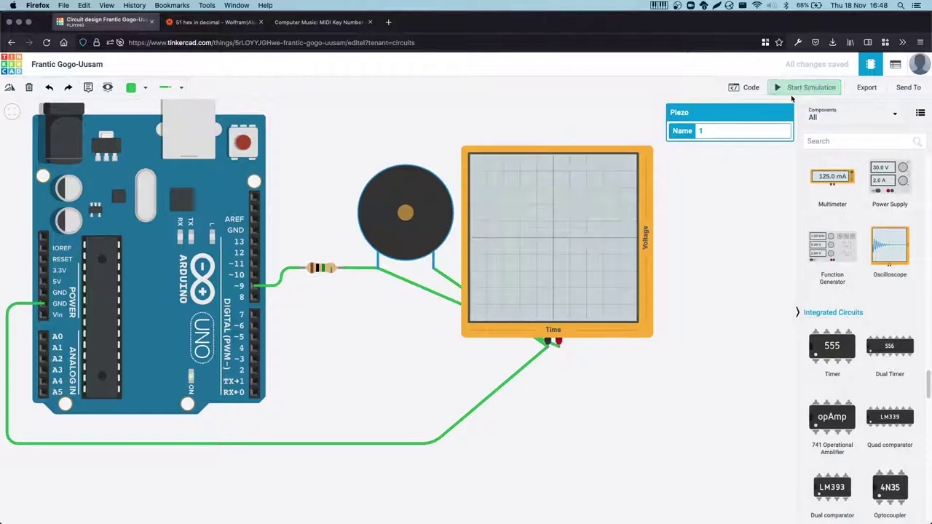
{"action": "left_click", "coordinate": [709, 228]}
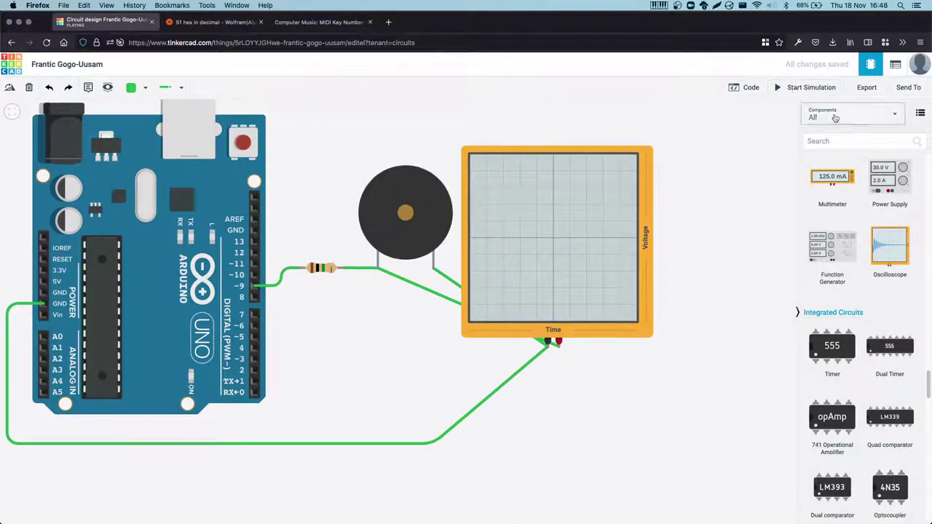
{"action": "scroll", "coordinate": [843, 383], "scroll_direction": "down", "scroll_amount": 5}
{"action": "scroll", "coordinate": [843, 383], "scroll_direction": "up", "scroll_amount": 10}
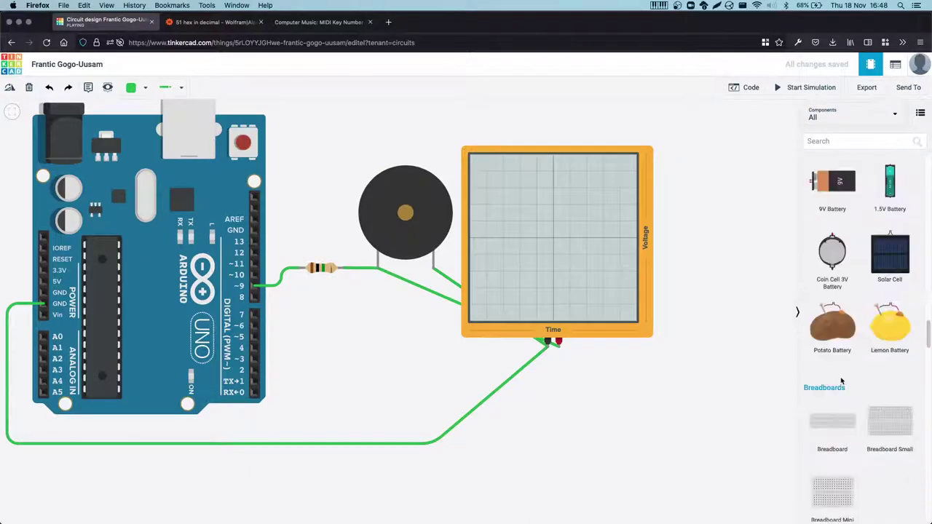
{"action": "scroll", "coordinate": [841, 381], "scroll_direction": "up", "scroll_amount": 15}
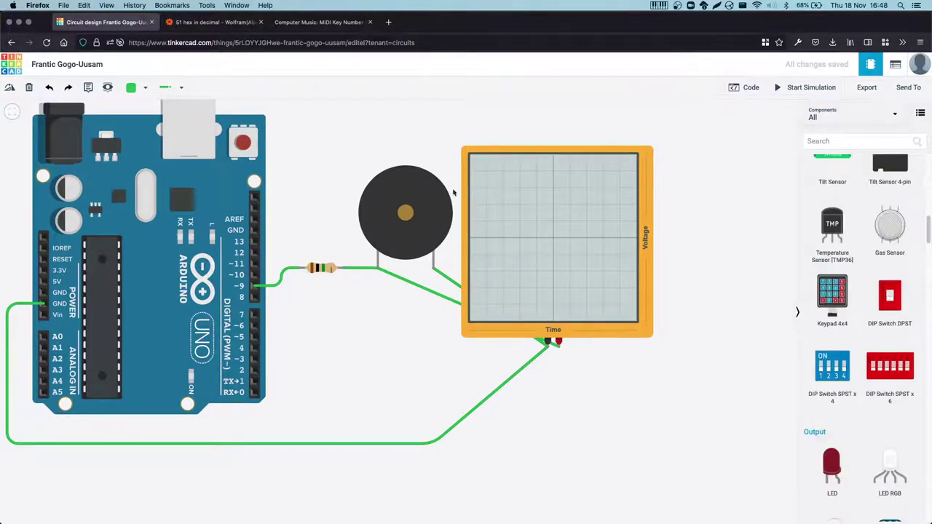
- Set the tone in the play speaker block on pin 9 to 70, and close the code editor
{"action": "left_click", "coordinate": [737, 88]}
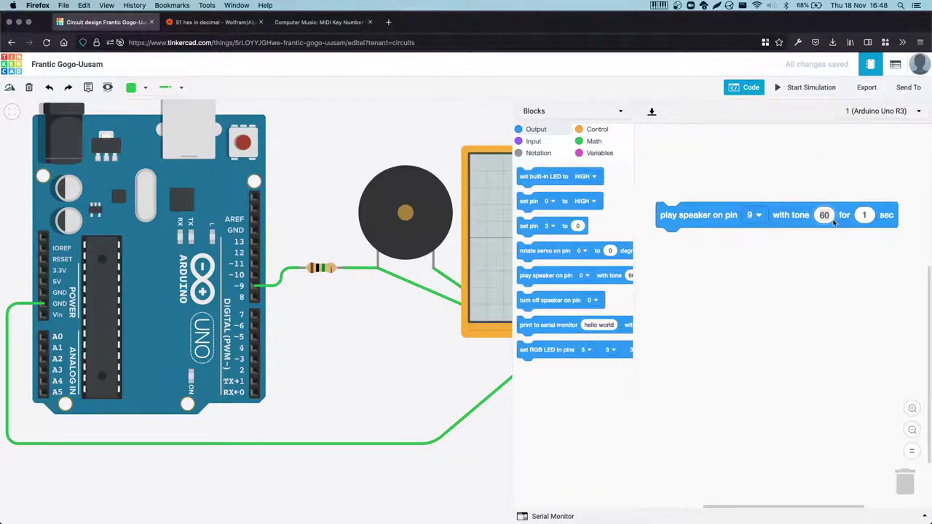
{"action": "left_click", "coordinate": [826, 215]}
{"action": "type", "text": "70"}
{"action": "key", "text": "Return"}
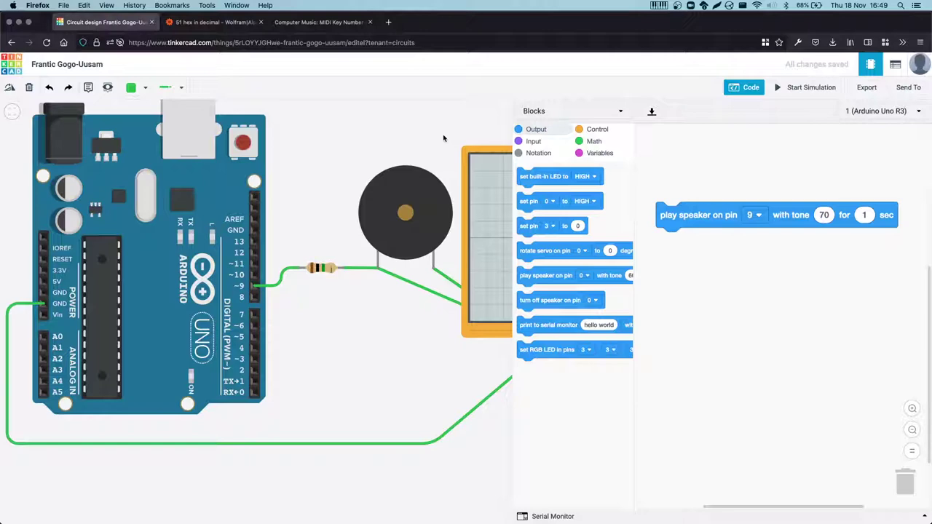
{"action": "left_click", "coordinate": [745, 88]}
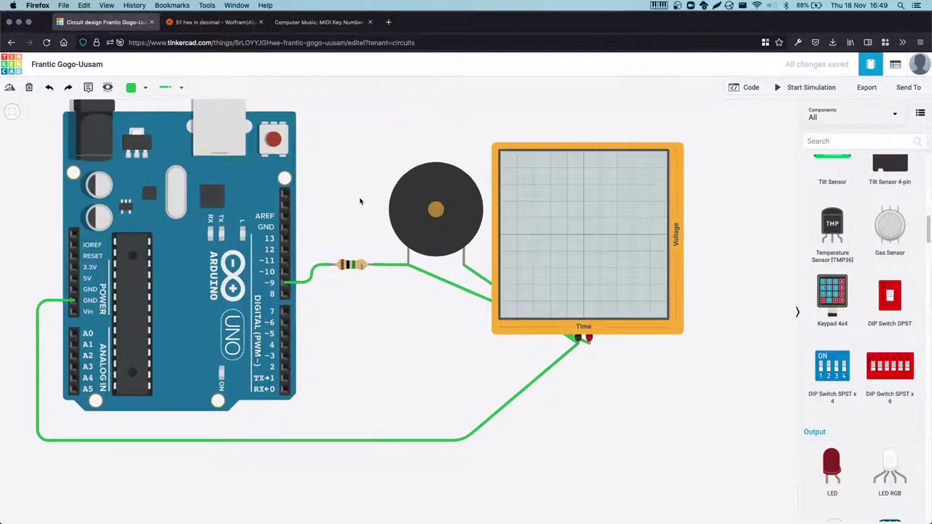
- Find the pushbutton among all components and place it below the resistor, between the Arduino and the oscilloscope
{"action": "left_click", "coordinate": [250, 202]}
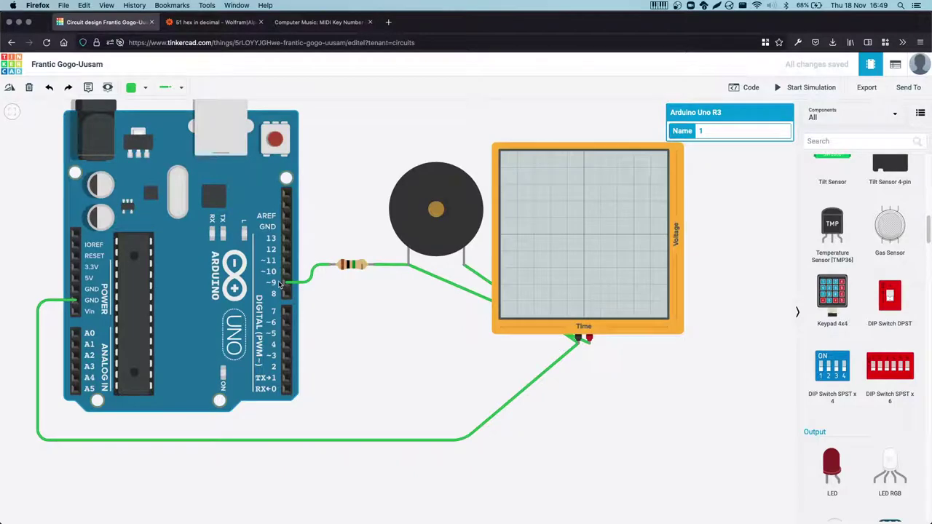
{"action": "left_click", "coordinate": [752, 246]}
{"action": "scroll", "coordinate": [844, 241], "scroll_direction": "up", "scroll_amount": 5}
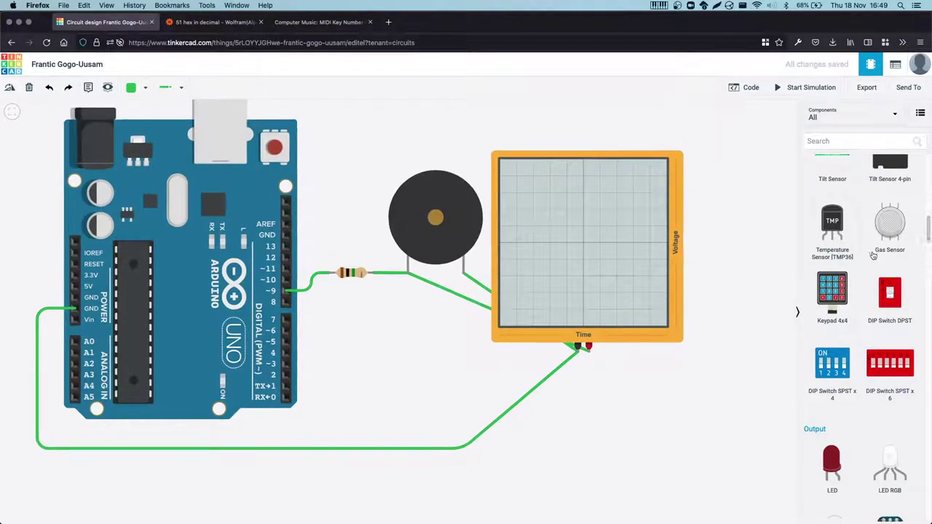
{"action": "scroll", "coordinate": [870, 249], "scroll_direction": "up", "scroll_amount": 4}
{"action": "scroll", "coordinate": [866, 248], "scroll_direction": "down", "scroll_amount": 5}
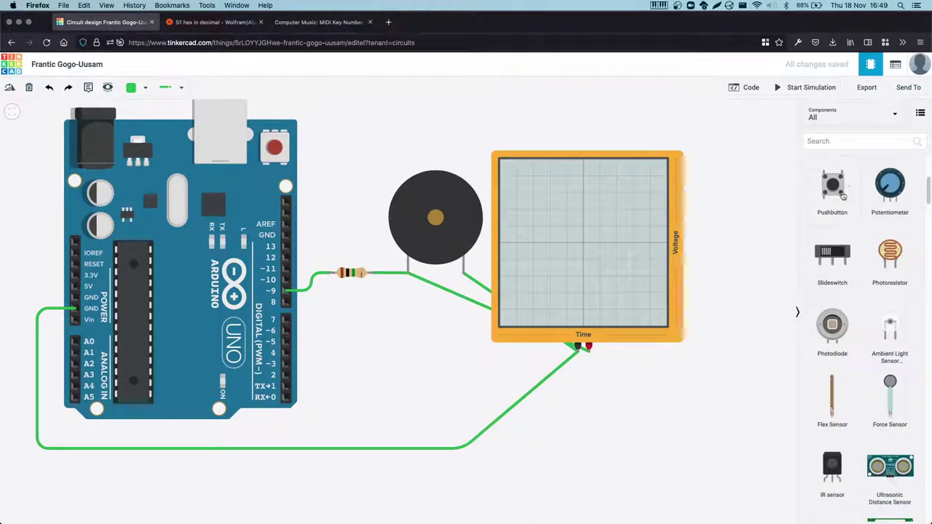
{"action": "left_click_drag", "start_coordinate": [842, 193], "coordinate": [348, 370]}
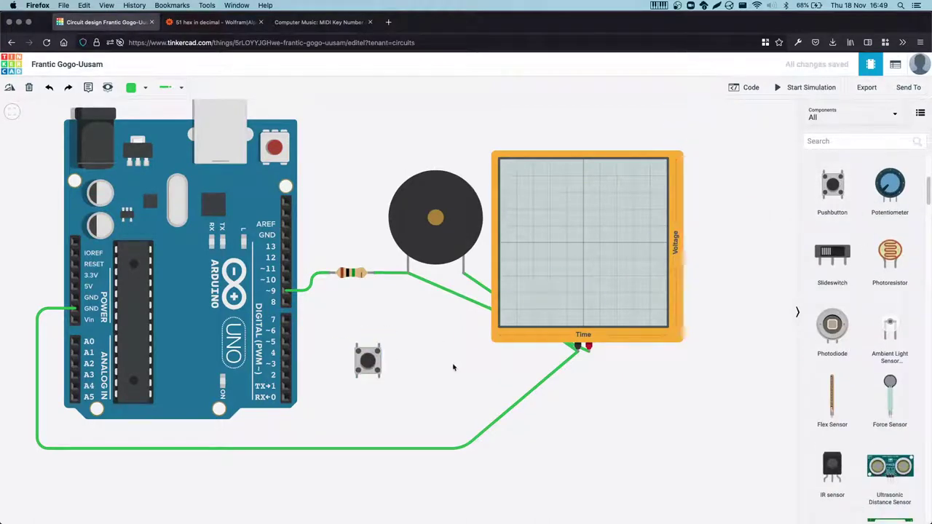
{"action": "left_click_drag", "start_coordinate": [453, 371], "coordinate": [526, 291]}
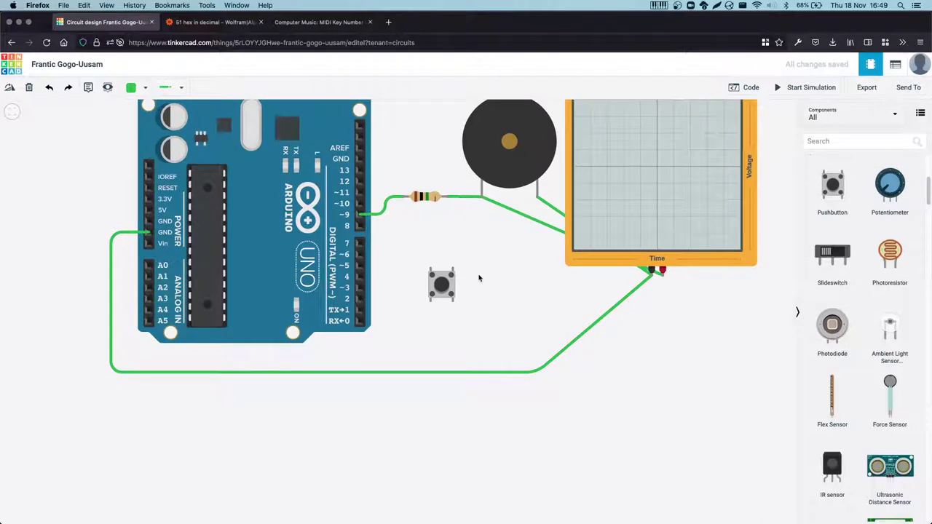
{"action": "left_click_drag", "start_coordinate": [481, 286], "coordinate": [456, 287]}
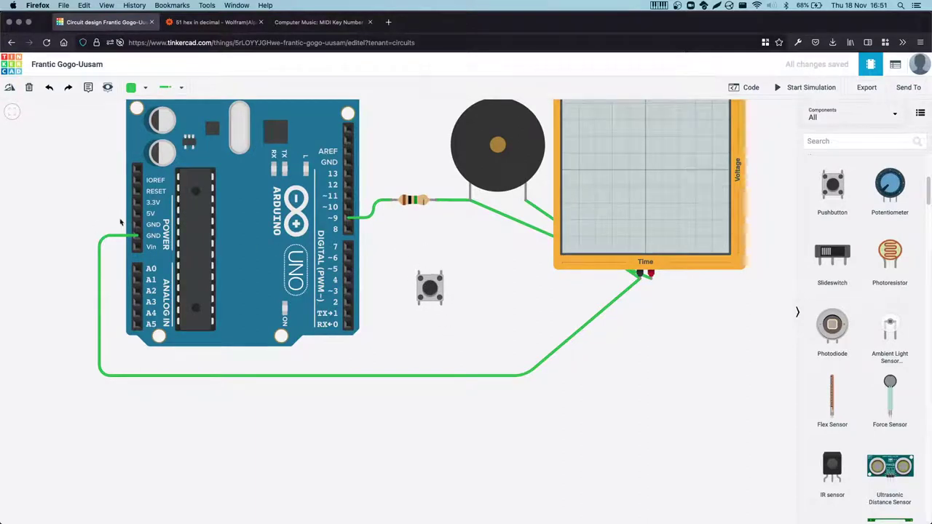
- Wire the pushbutton's upper terminal on the side away from the Arduino to the 5V pin, routing it around the outside of the ground wire
{"action": "left_click", "coordinate": [440, 273]}
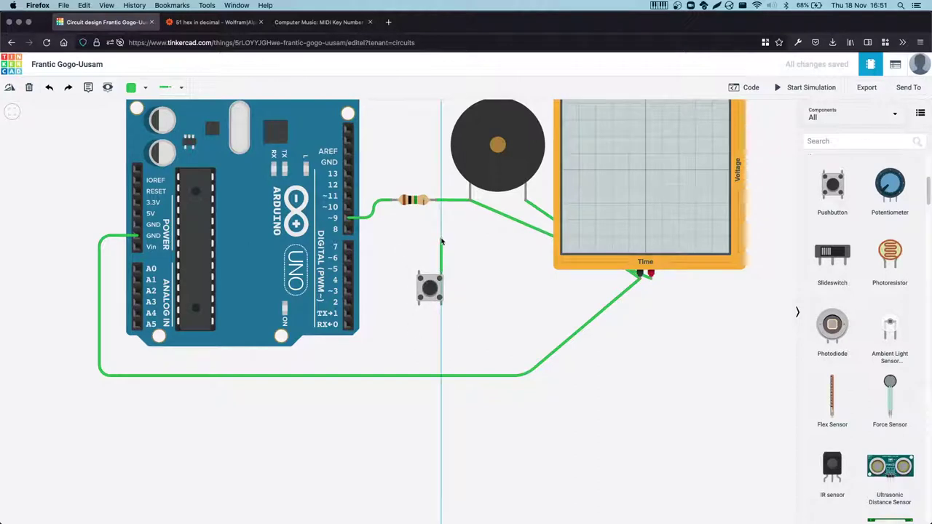
{"action": "left_click", "coordinate": [441, 240]}
{"action": "left_click", "coordinate": [489, 241]}
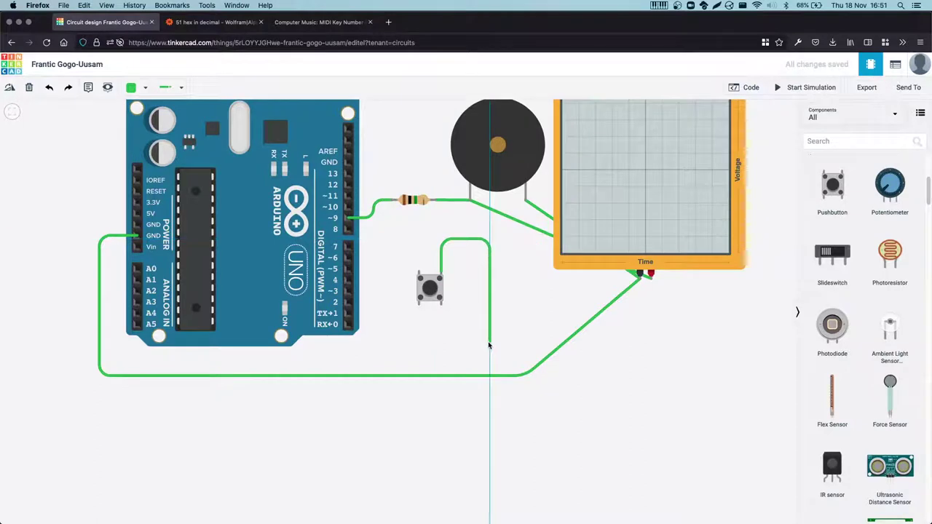
{"action": "left_click", "coordinate": [490, 410]}
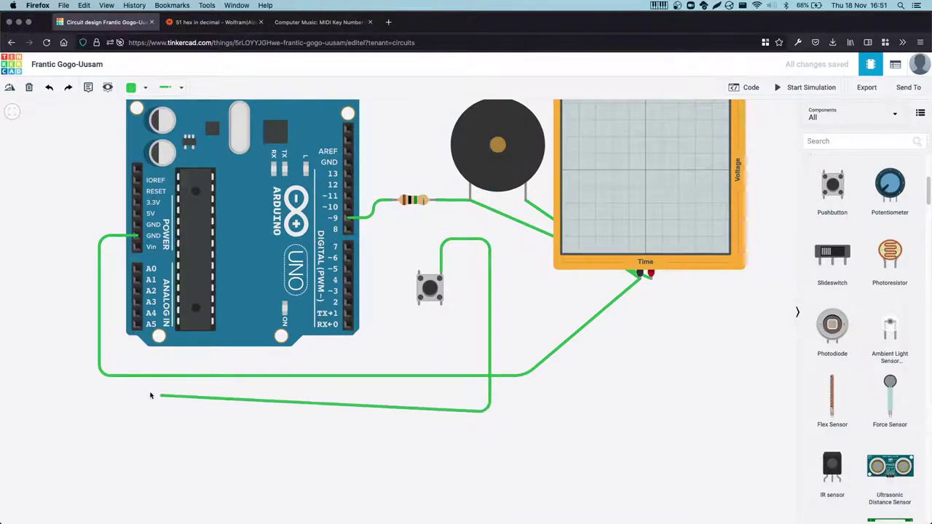
{"action": "left_click", "coordinate": [80, 411]}
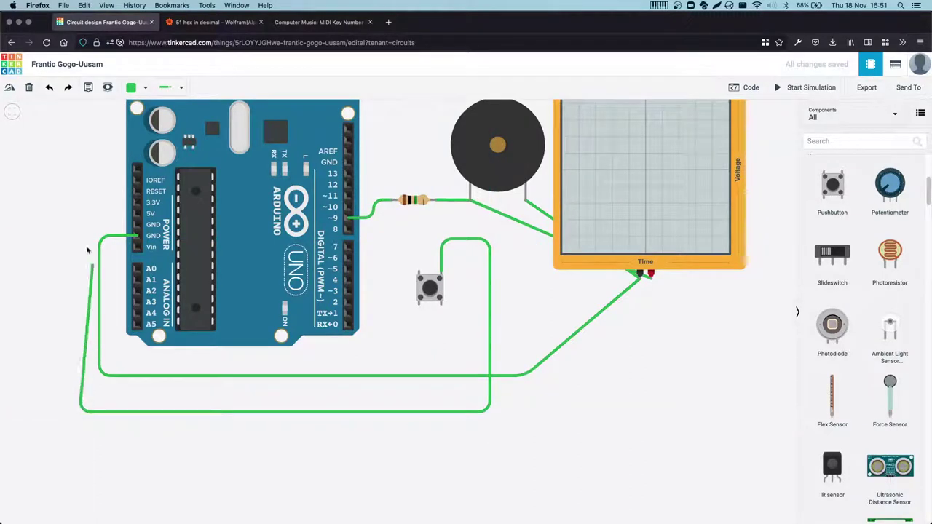
{"action": "left_click", "coordinate": [81, 215]}
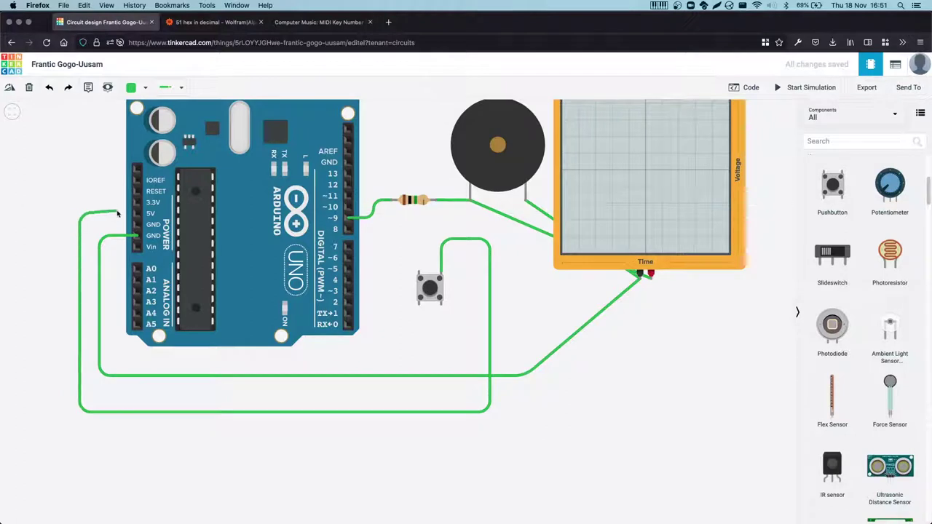
{"action": "left_click", "coordinate": [137, 213]}
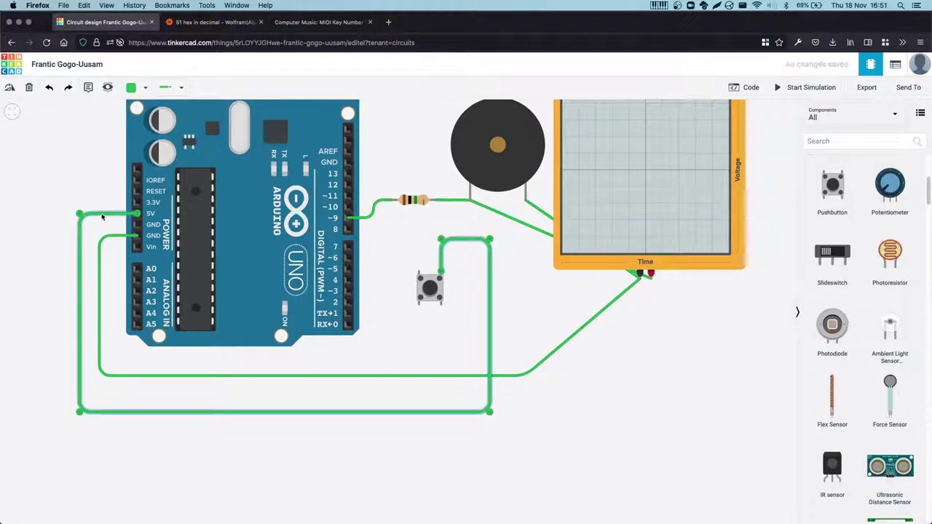
- Change the colour of the wire between the pushbutton and the 5V pin to red
{"action": "left_click", "coordinate": [135, 87]}
{"action": "left_click", "coordinate": [151, 135]}
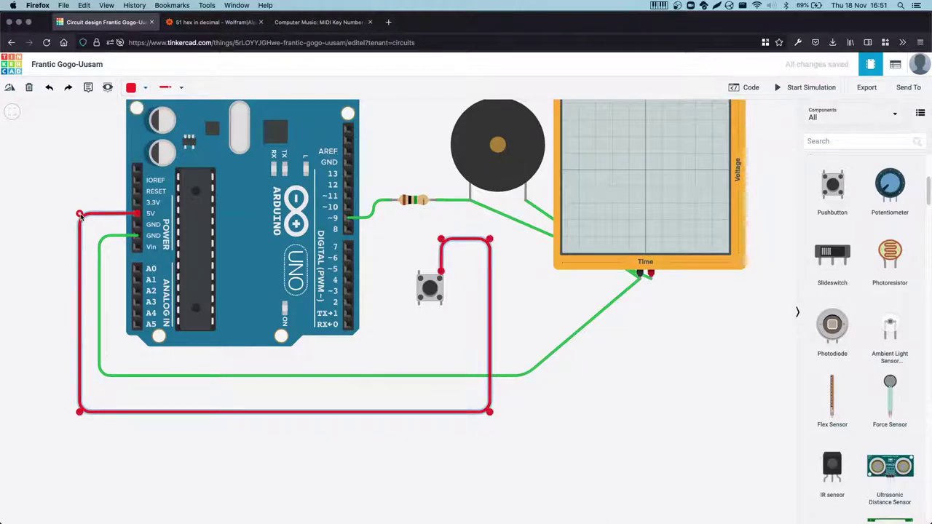
{"action": "left_click_drag", "start_coordinate": [80, 216], "coordinate": [79, 213]}
{"action": "left_click", "coordinate": [105, 194]}
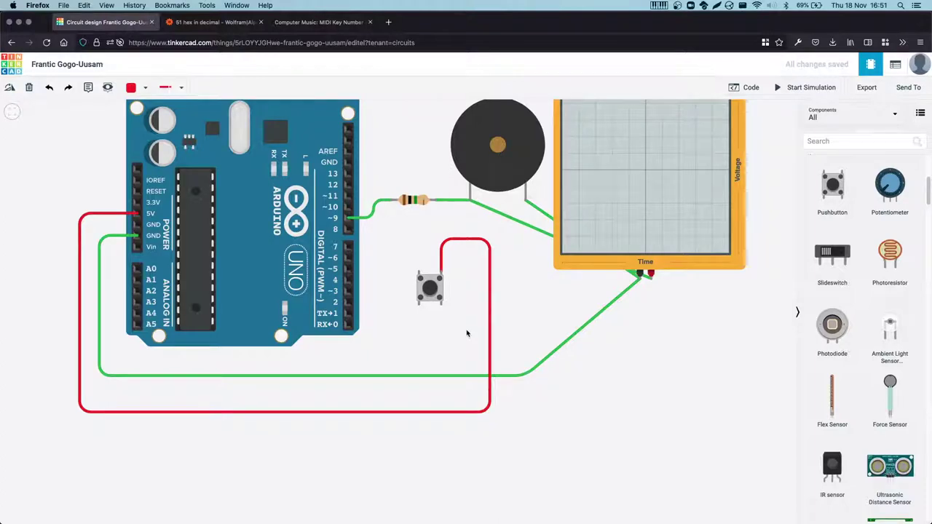
{"action": "left_click", "coordinate": [452, 243]}
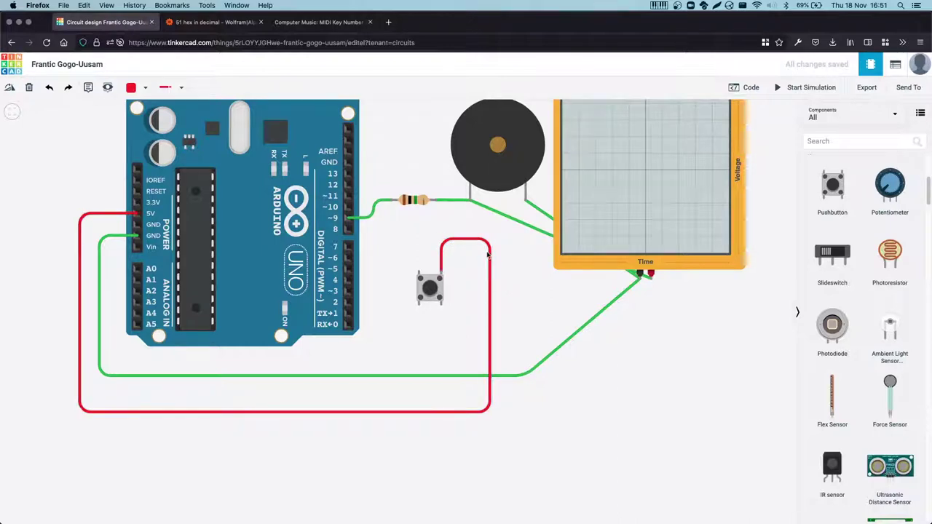
{"action": "left_click", "coordinate": [546, 283]}
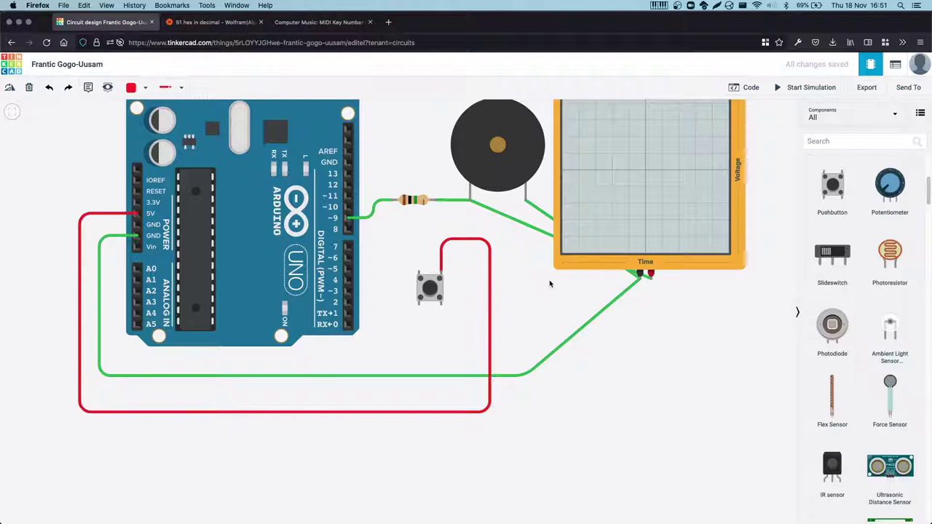
{"action": "left_click", "coordinate": [461, 242]}
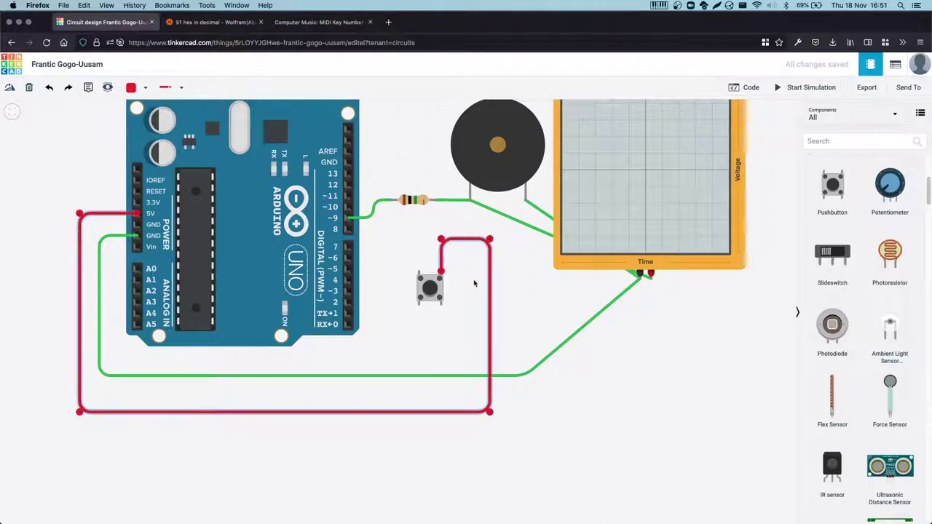
{"action": "left_click", "coordinate": [468, 319]}
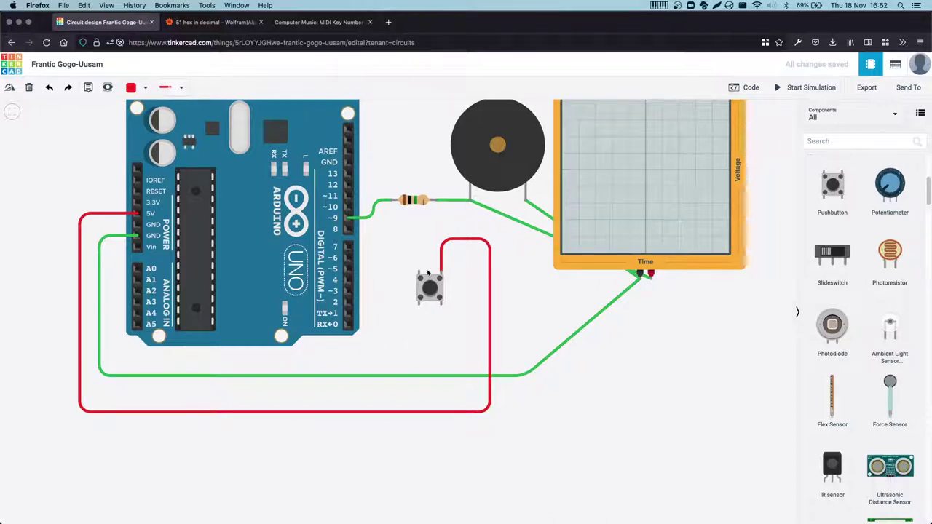
- Add a second resistor, rotate it to horizontal, and attach it to the pushbutton's upper terminal on the Arduino side
{"action": "scroll", "coordinate": [659, 334], "scroll_direction": "up", "scroll_amount": 1}
{"action": "scroll", "coordinate": [873, 315], "scroll_direction": "up", "scroll_amount": 4}
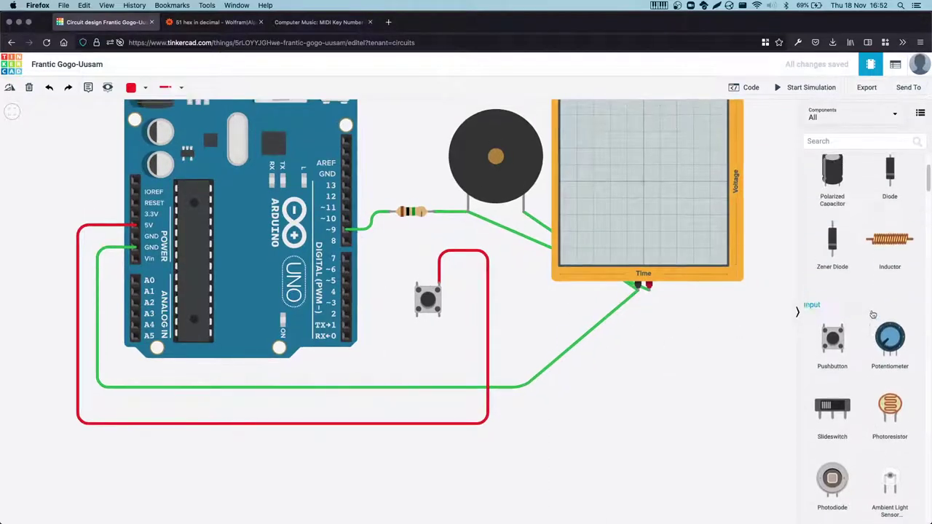
{"action": "scroll", "coordinate": [873, 314], "scroll_direction": "up", "scroll_amount": 3}
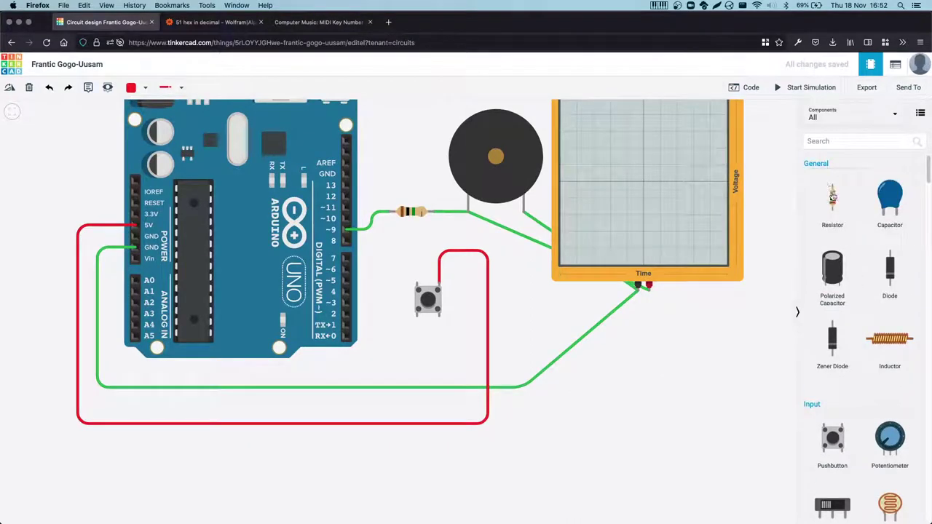
{"action": "left_click_drag", "start_coordinate": [833, 195], "coordinate": [387, 270]}
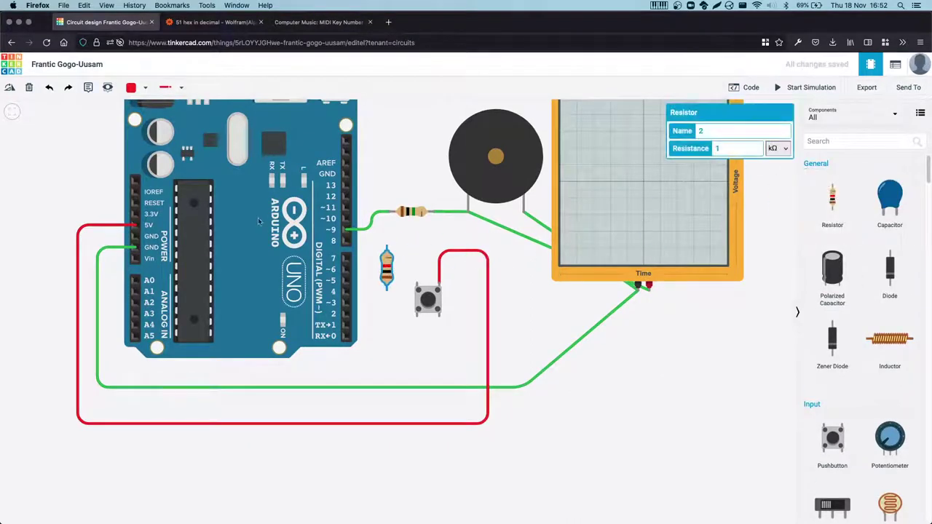
{"action": "left_click", "coordinate": [10, 89]}
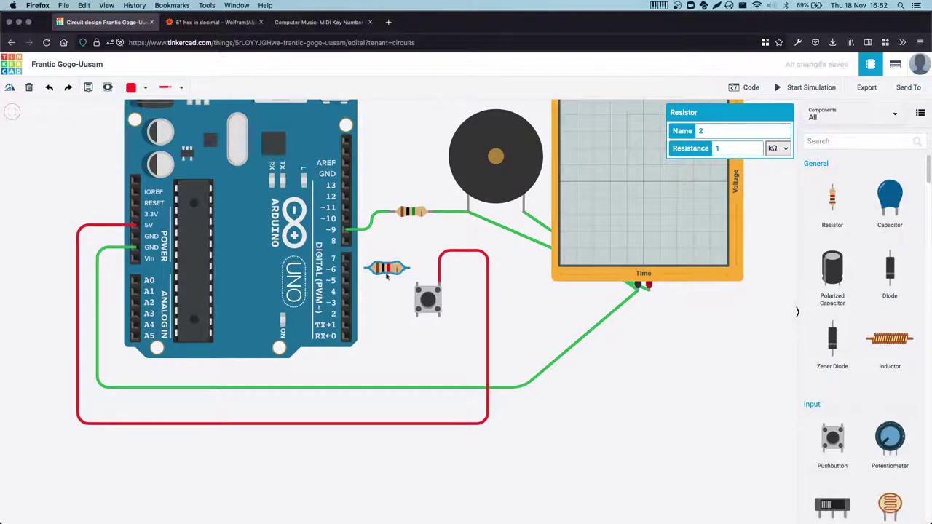
{"action": "left_click_drag", "start_coordinate": [388, 268], "coordinate": [396, 287]}
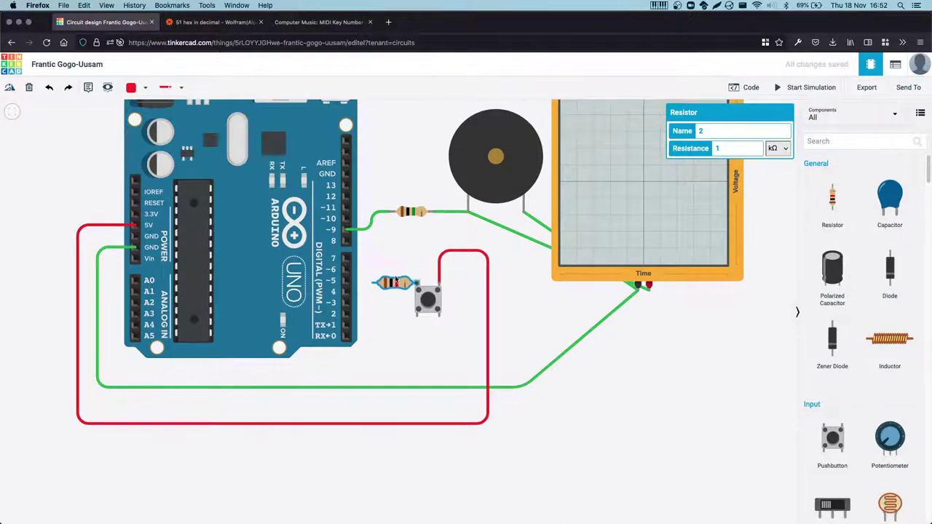
{"action": "left_click", "coordinate": [553, 295]}
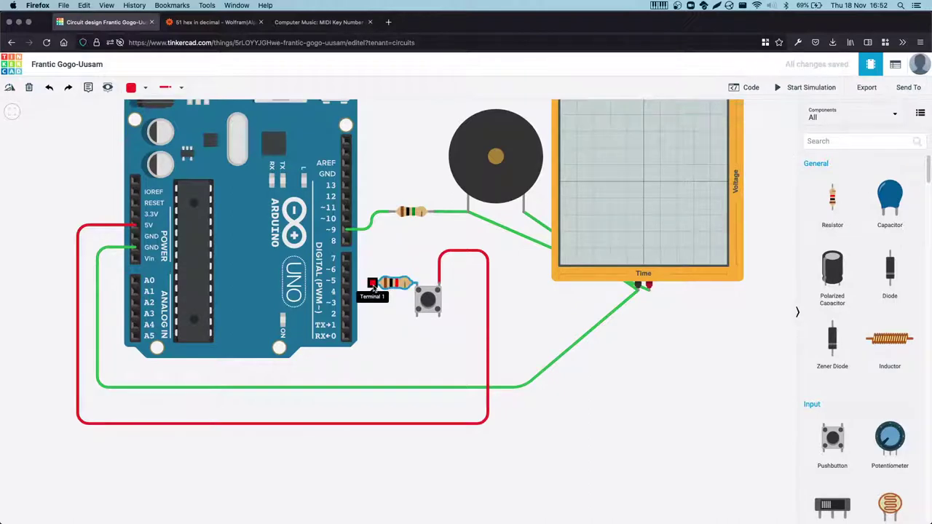
- Wire the new resistor's free end to the GND pin beside 5V, routing it between the green and red wires, and colour it black
{"action": "left_click", "coordinate": [372, 284]}
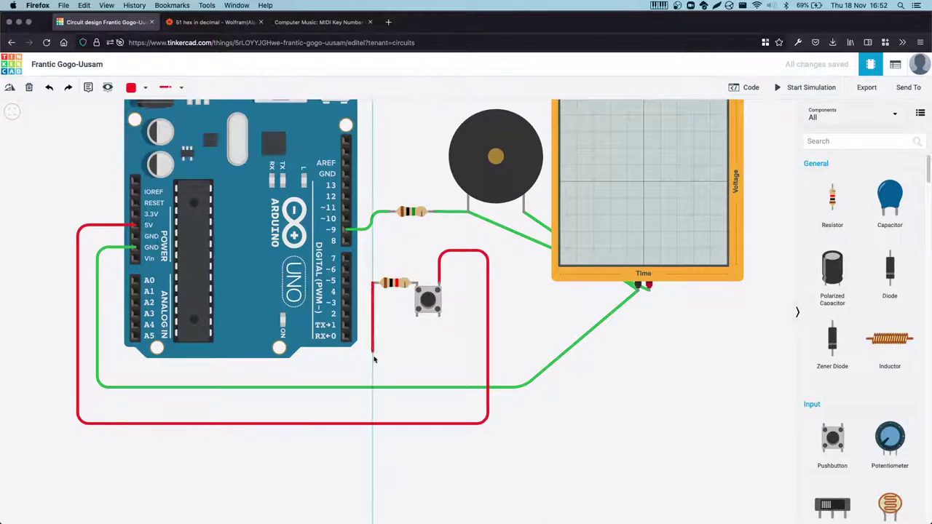
{"action": "left_click", "coordinate": [373, 405]}
{"action": "left_click", "coordinate": [89, 405]}
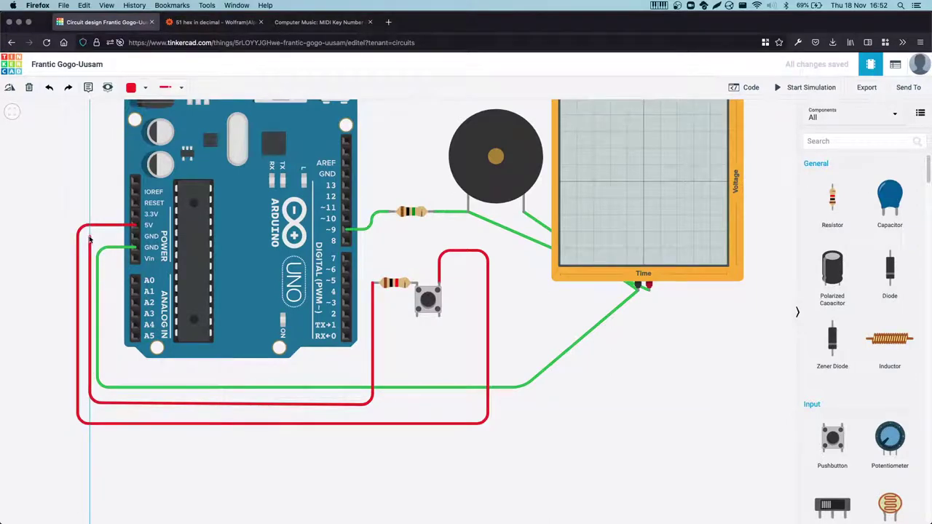
{"action": "left_click", "coordinate": [89, 237]}
{"action": "left_click", "coordinate": [134, 236]}
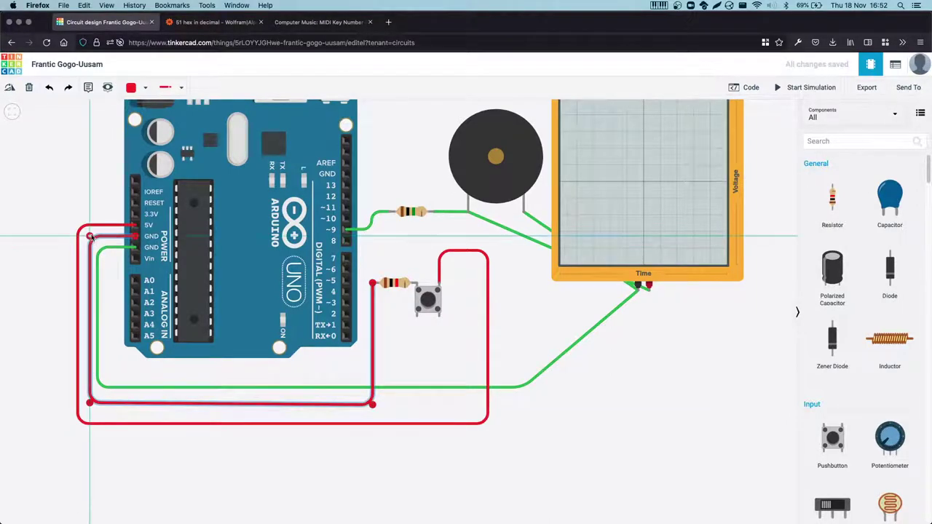
{"action": "left_click", "coordinate": [143, 89]}
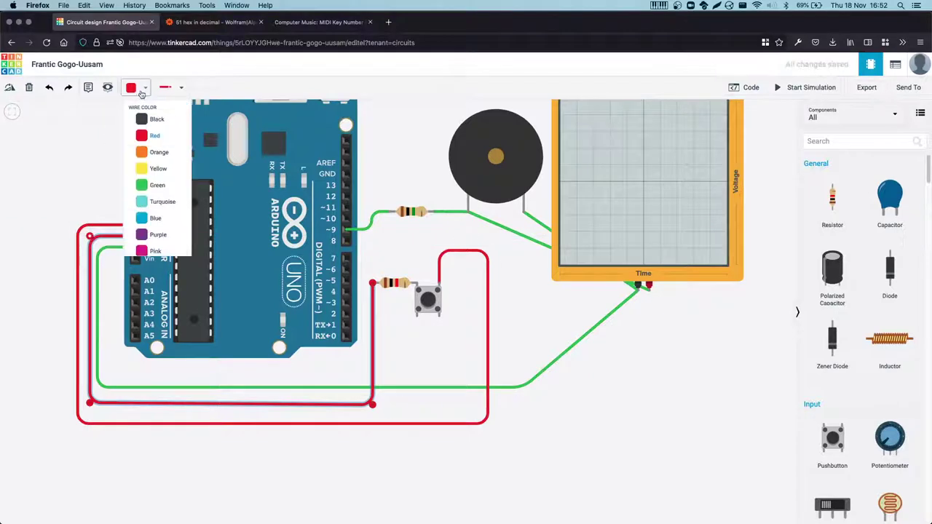
{"action": "left_click", "coordinate": [154, 119]}
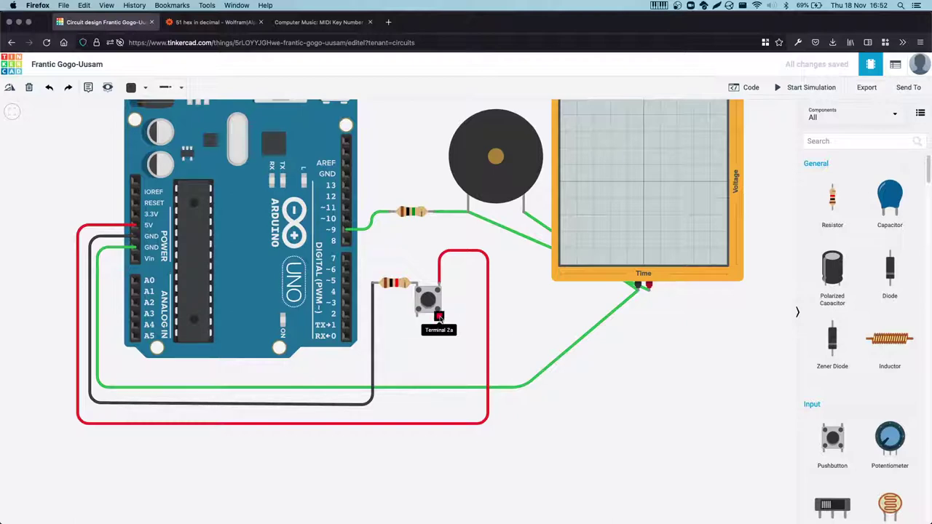
- Wire the pushbutton's lower terminal nearest the Arduino (Terminal 1a) to digital pin 2, and colour the wire blue
{"action": "left_click", "coordinate": [334, 248]}
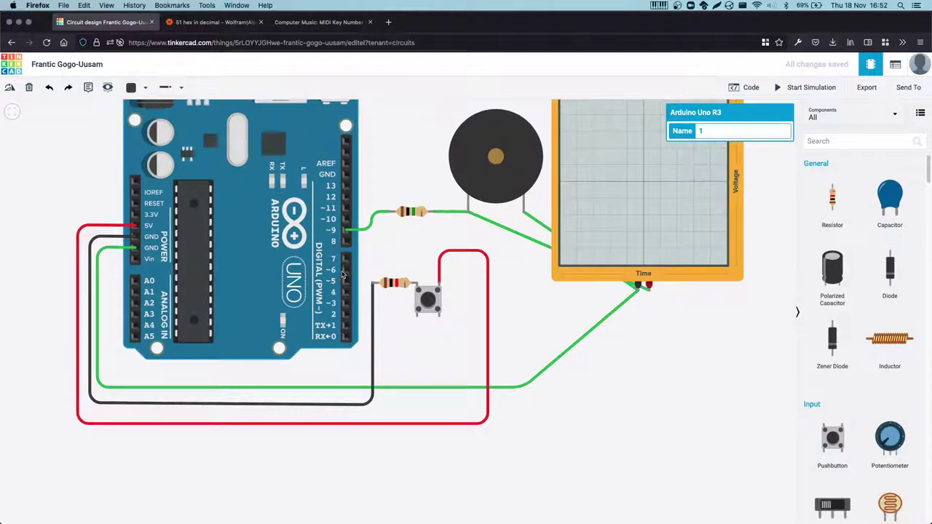
{"action": "left_click", "coordinate": [381, 260]}
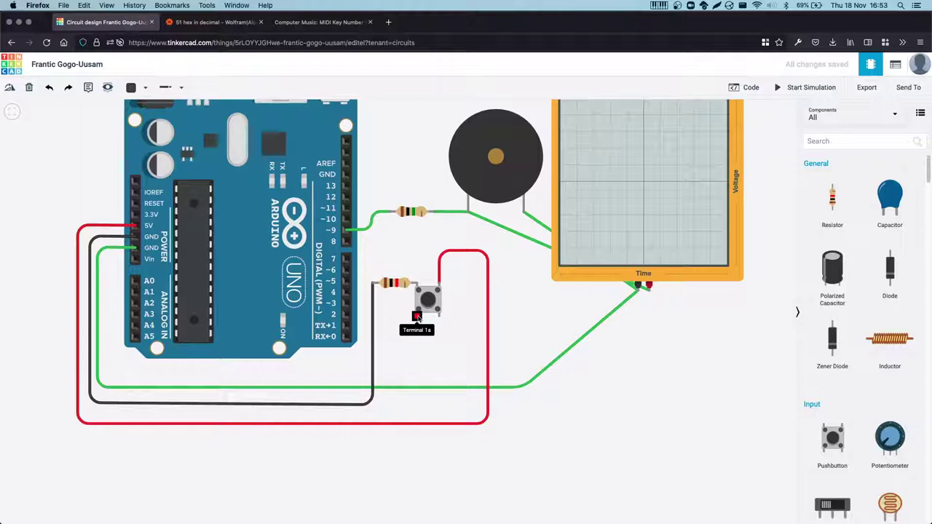
{"action": "left_click", "coordinate": [416, 315]}
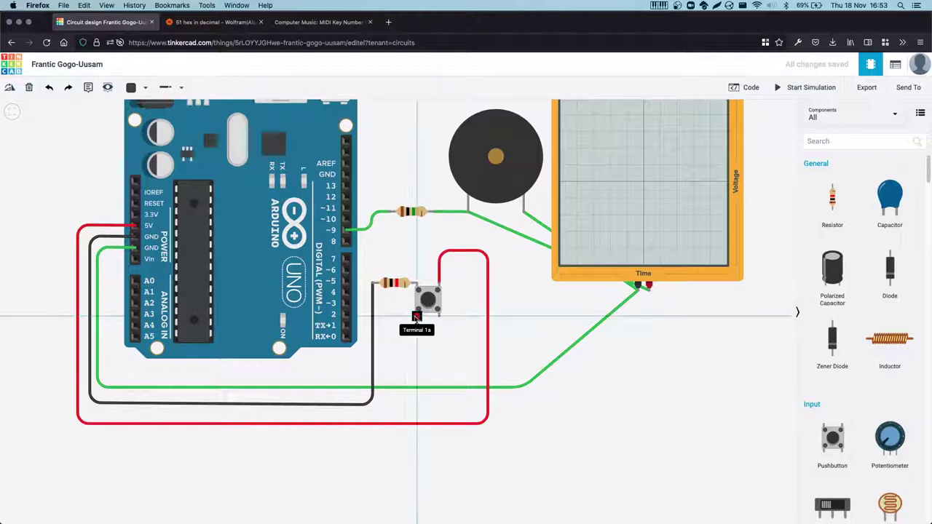
{"action": "left_click", "coordinate": [347, 315]}
{"action": "left_click", "coordinate": [145, 88]}
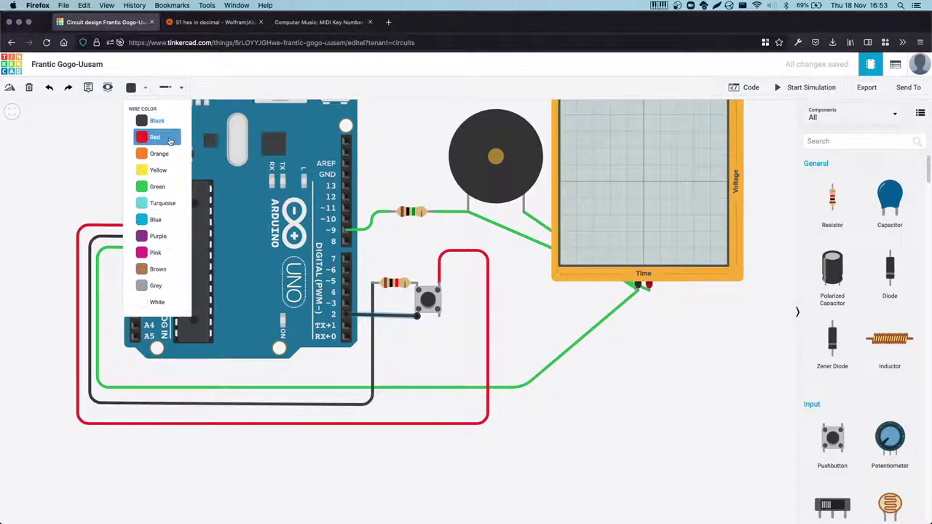
{"action": "left_click", "coordinate": [167, 230]}
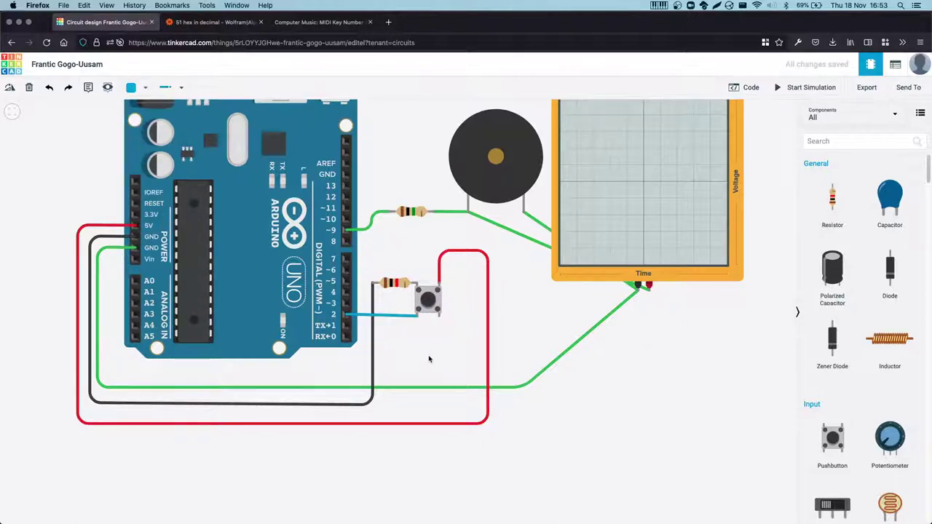
- Open the code editor and wrap the play speaker block in an if-then block
{"action": "scroll", "coordinate": [429, 359], "scroll_direction": "up", "scroll_amount": 3}
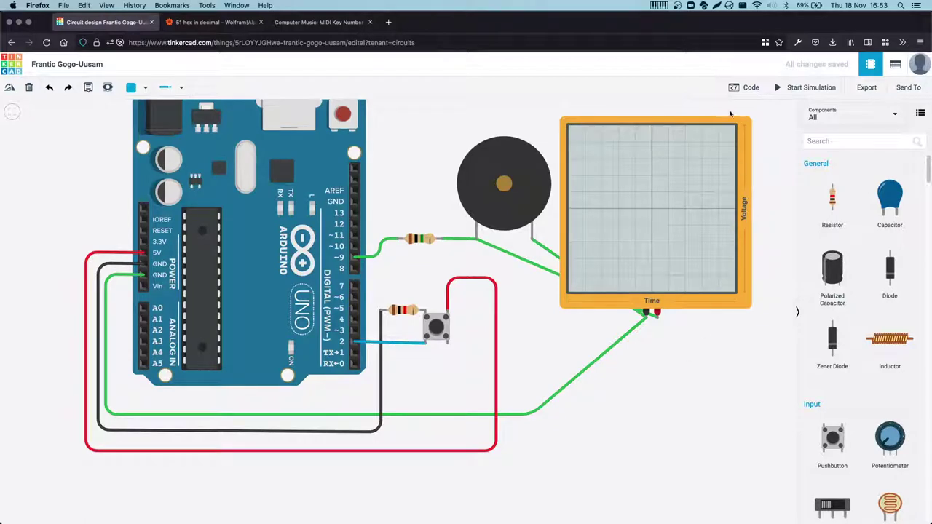
{"action": "left_click", "coordinate": [740, 88]}
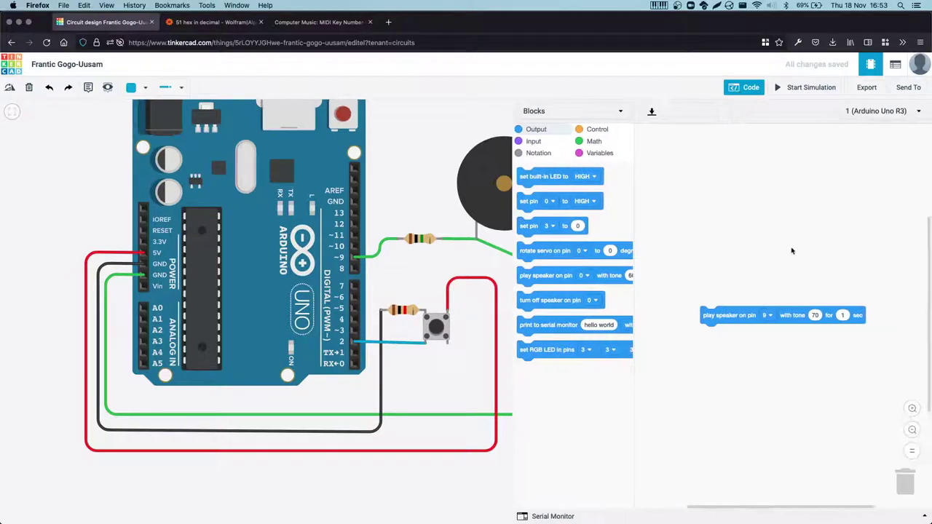
{"action": "left_click", "coordinate": [912, 409]}
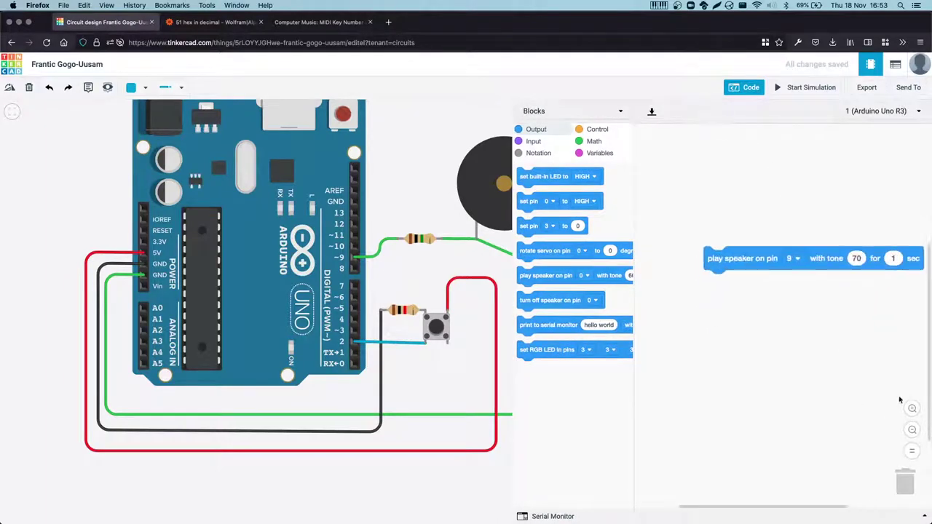
{"action": "left_click", "coordinate": [535, 143]}
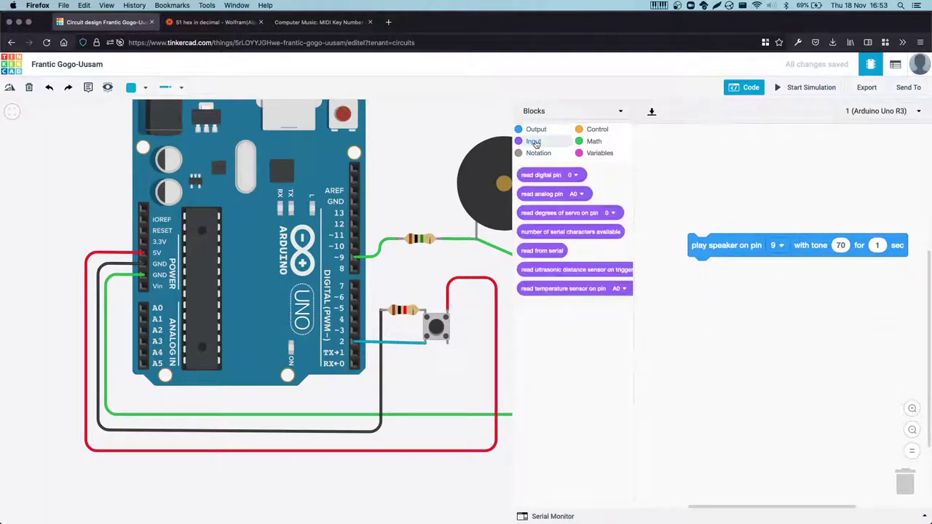
{"action": "left_click", "coordinate": [535, 134]}
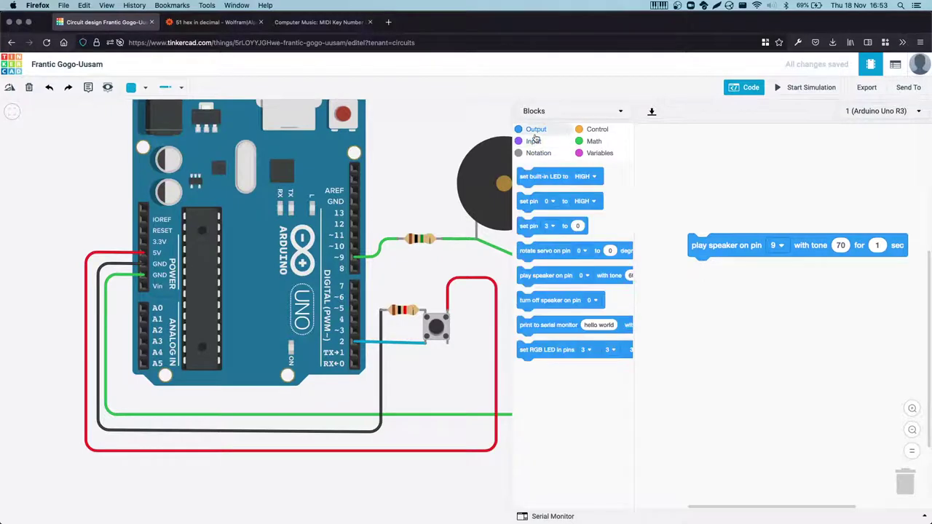
{"action": "left_click", "coordinate": [533, 142]}
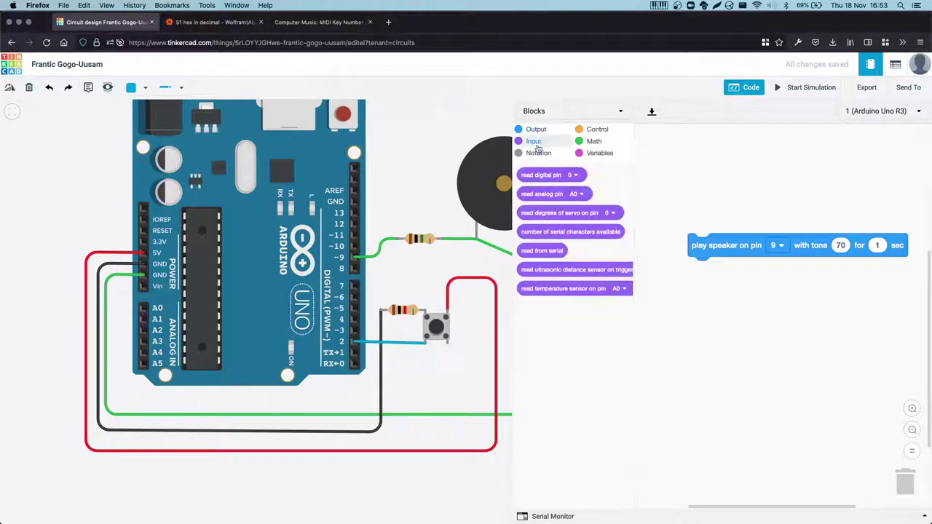
{"action": "left_click_drag", "start_coordinate": [768, 199], "coordinate": [755, 187]}
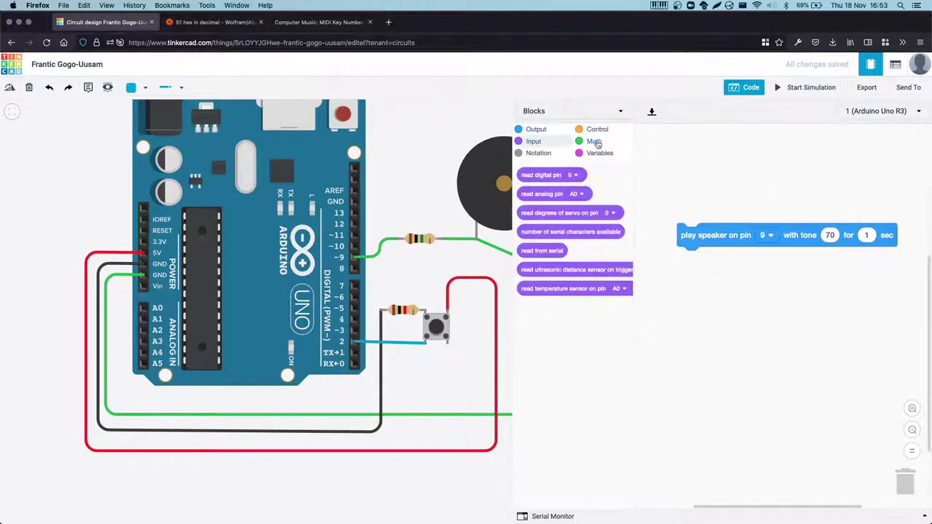
{"action": "left_click", "coordinate": [912, 409]}
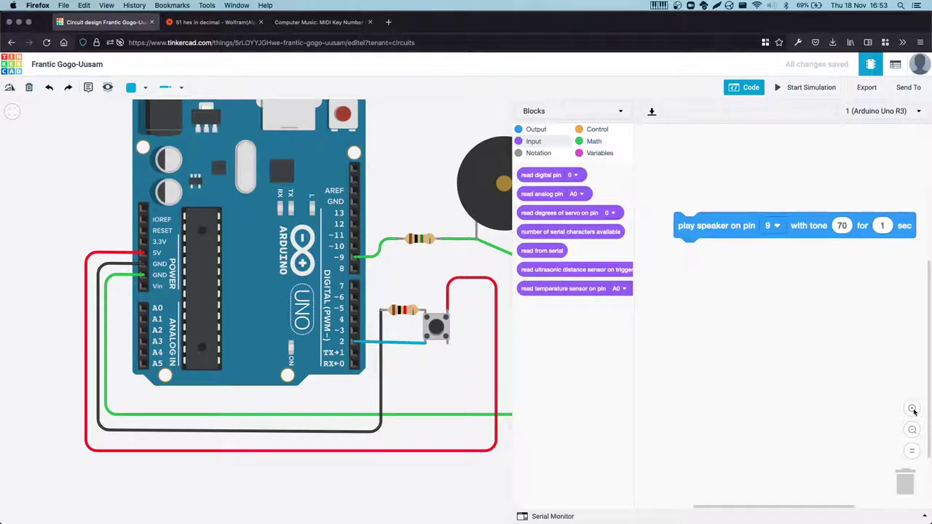
{"action": "scroll", "coordinate": [852, 342], "scroll_direction": "right", "scroll_amount": 1}
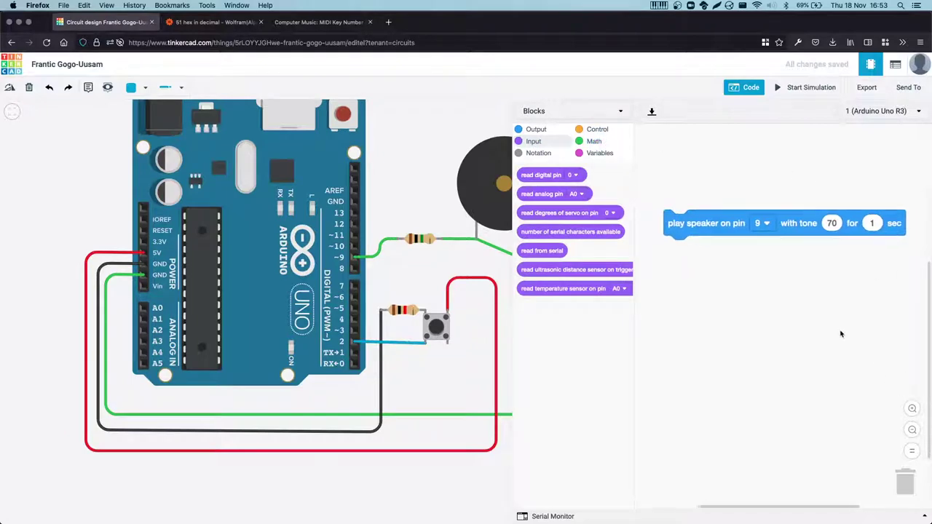
{"action": "left_click", "coordinate": [596, 129]}
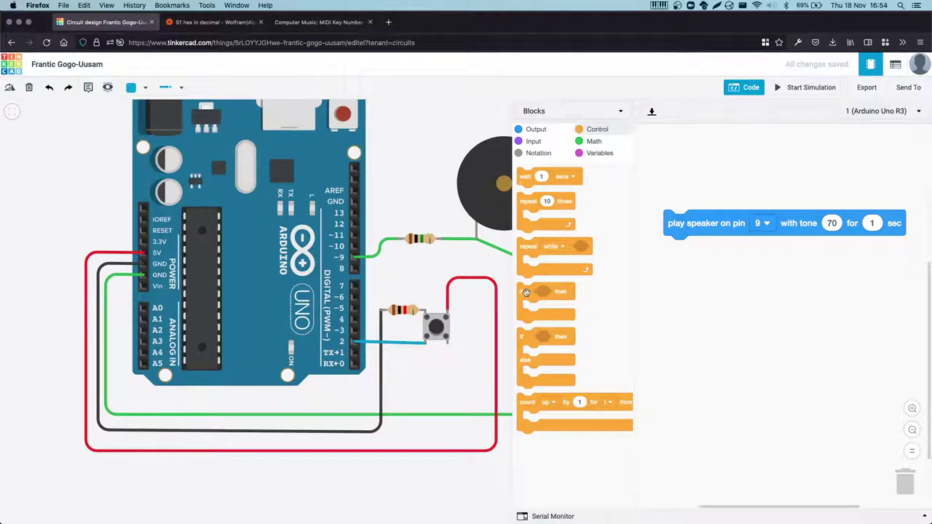
{"action": "left_click_drag", "start_coordinate": [526, 292], "coordinate": [664, 195]}
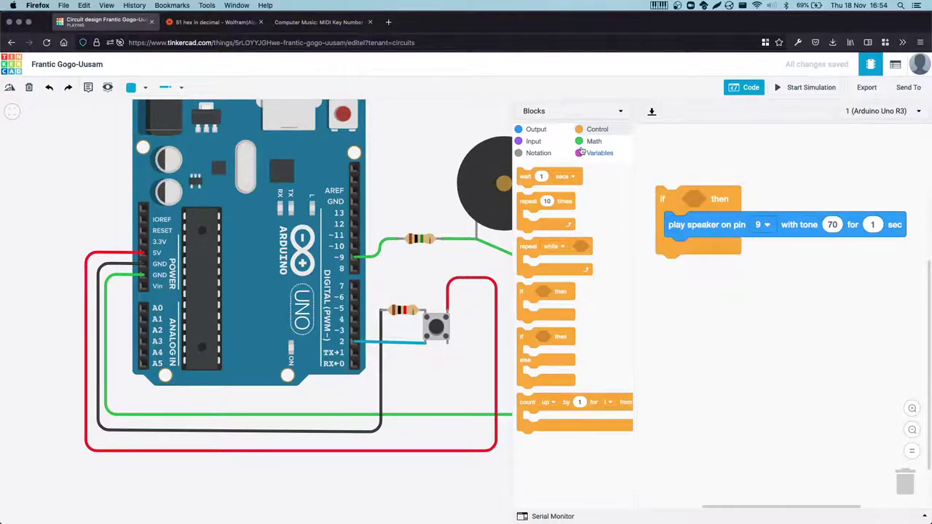
- Add a read digital pin block to the code workspace above the if-then block and set its pin to 2
{"action": "left_click", "coordinate": [533, 141]}
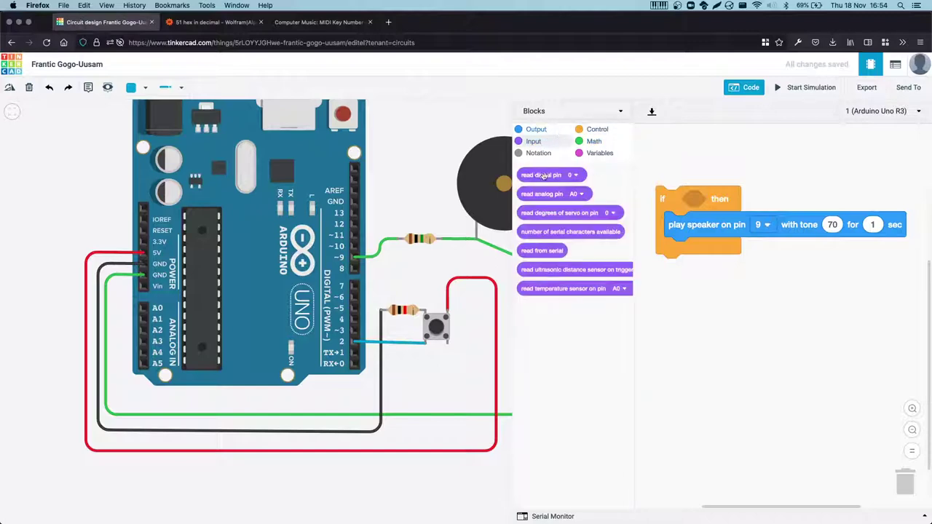
{"action": "left_click_drag", "start_coordinate": [541, 174], "coordinate": [727, 159]}
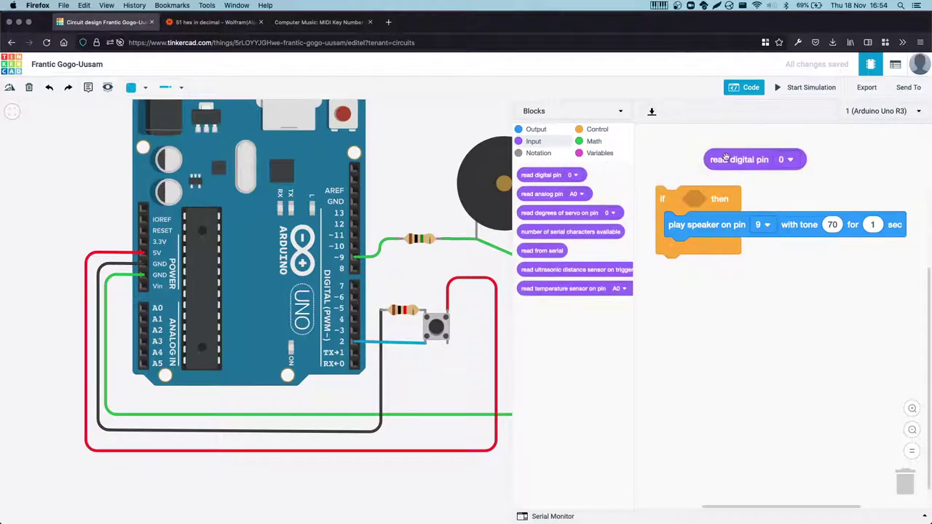
{"action": "left_click", "coordinate": [790, 160]}
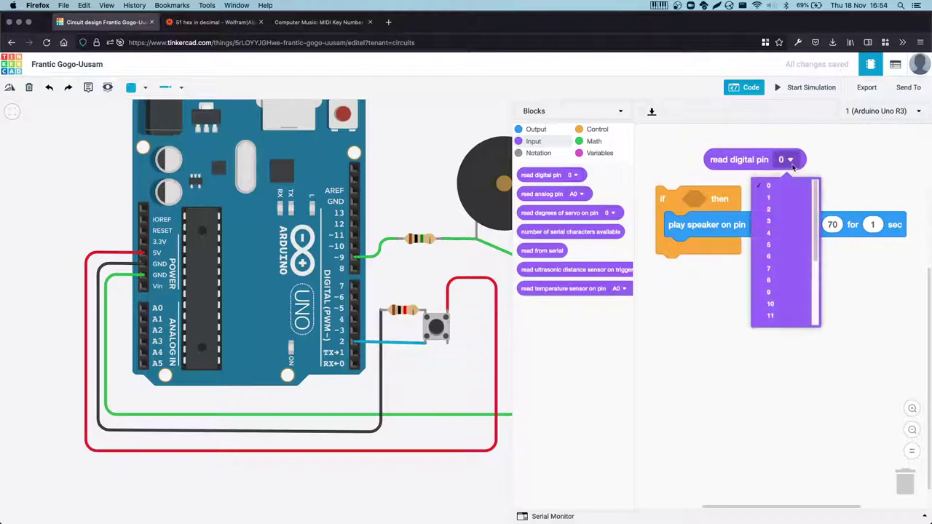
{"action": "left_click", "coordinate": [751, 87]}
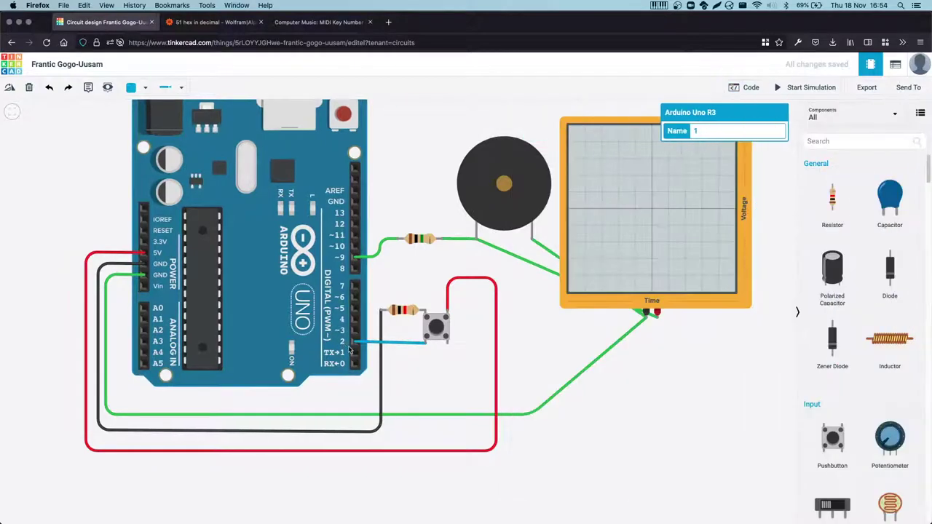
{"action": "left_click", "coordinate": [751, 87]}
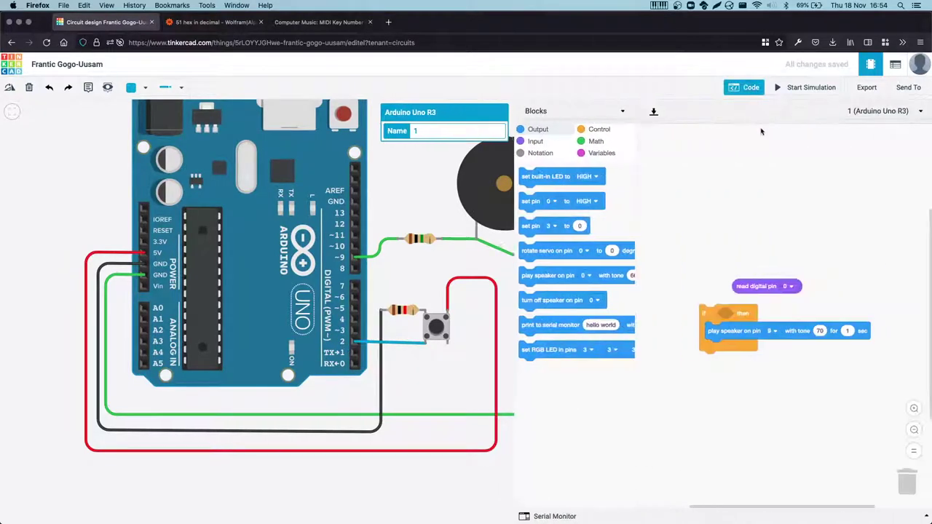
{"action": "left_click", "coordinate": [911, 409]}
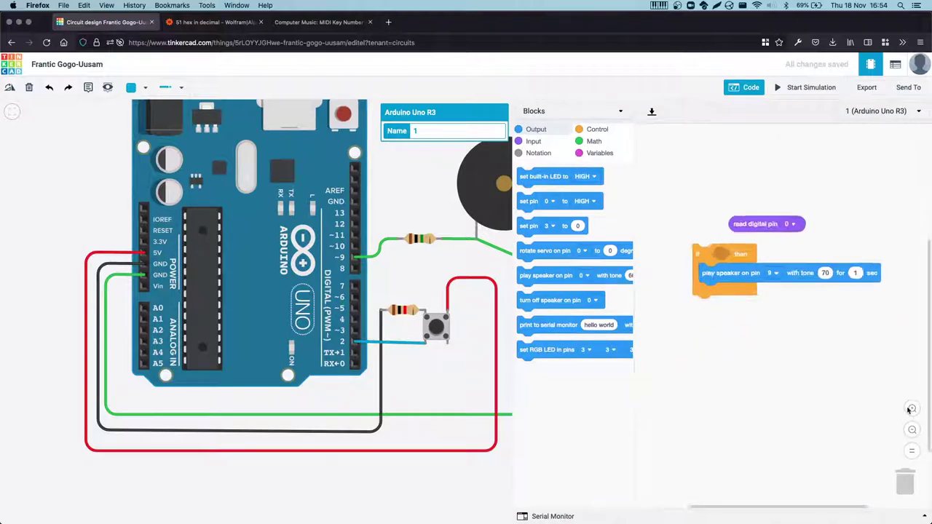
{"action": "left_click", "coordinate": [912, 408]}
{"action": "left_click", "coordinate": [811, 162]}
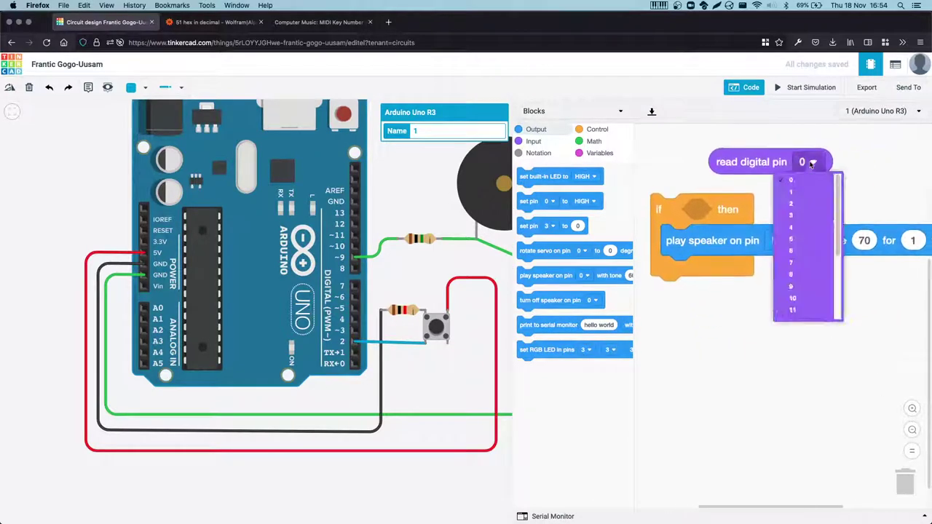
{"action": "left_click", "coordinate": [801, 208]}
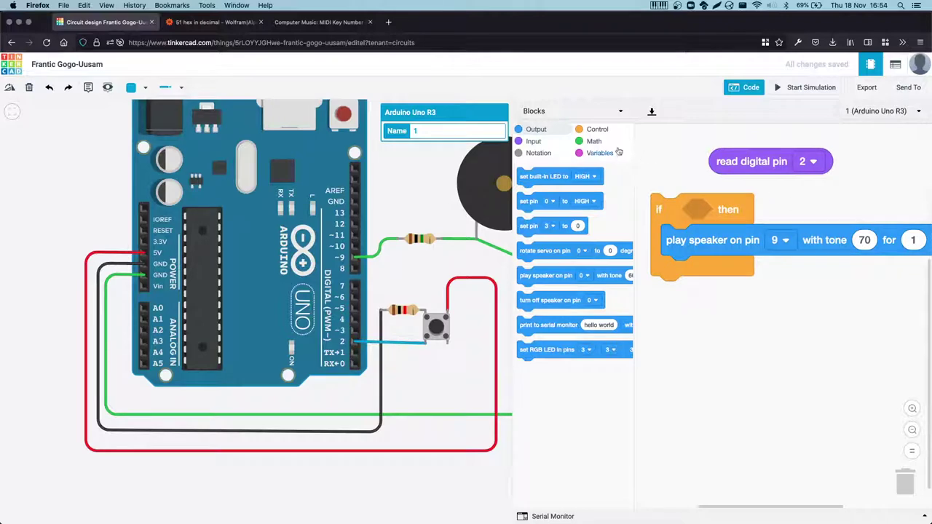
{"action": "left_click", "coordinate": [594, 142]}
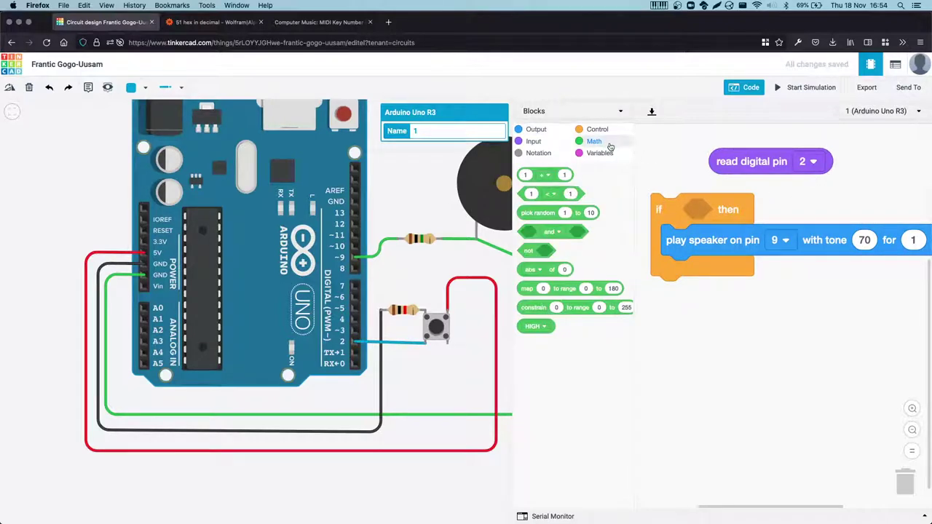
{"action": "left_click", "coordinate": [551, 142]}
{"action": "left_click", "coordinate": [550, 133]}
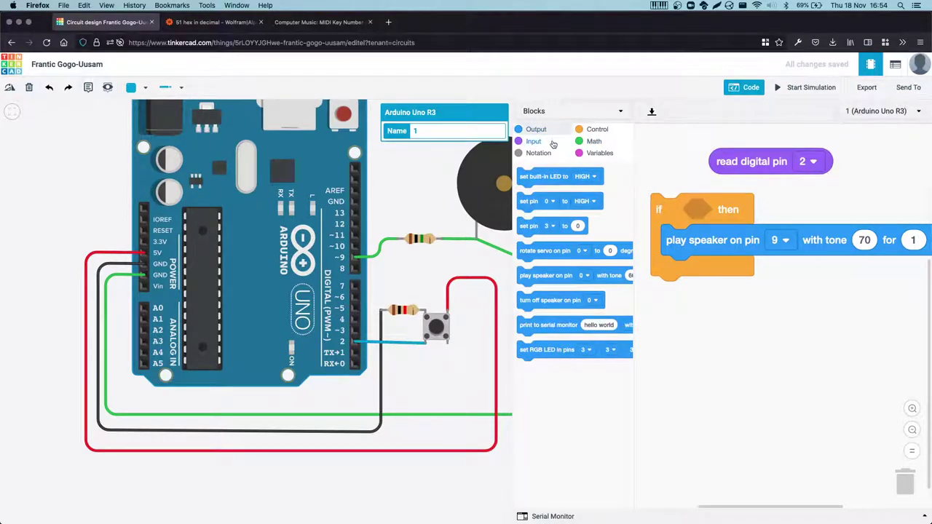
{"action": "left_click", "coordinate": [553, 144]}
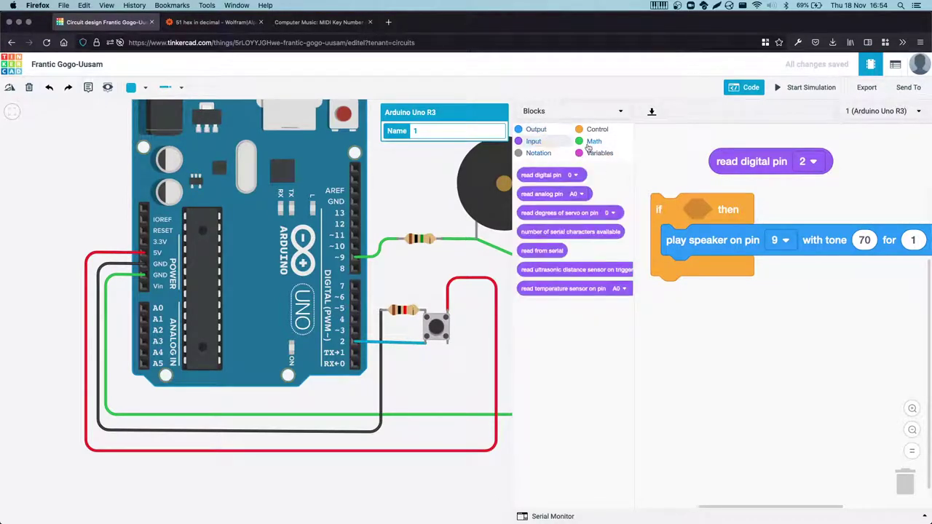
{"action": "left_click", "coordinate": [539, 154]}
{"action": "left_click", "coordinate": [543, 143]}
{"action": "left_click", "coordinate": [593, 142]}
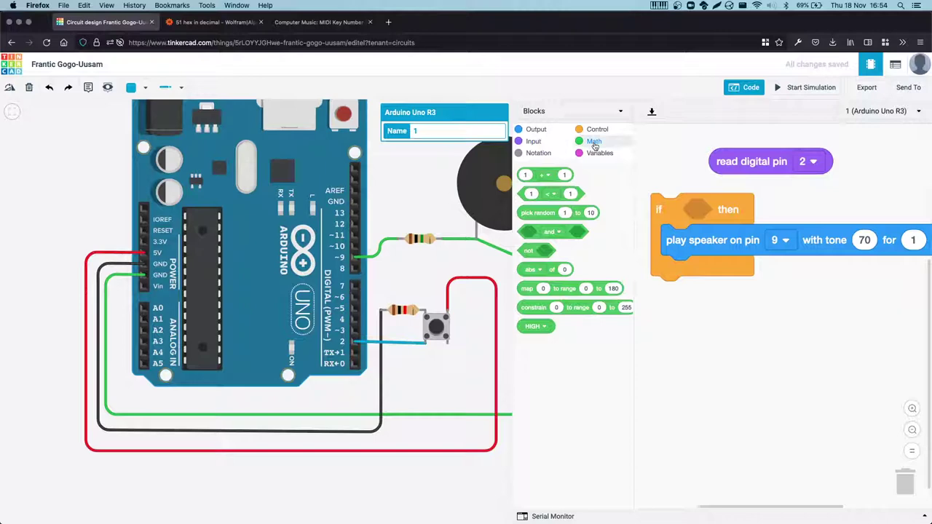
{"action": "left_click", "coordinate": [542, 136]}
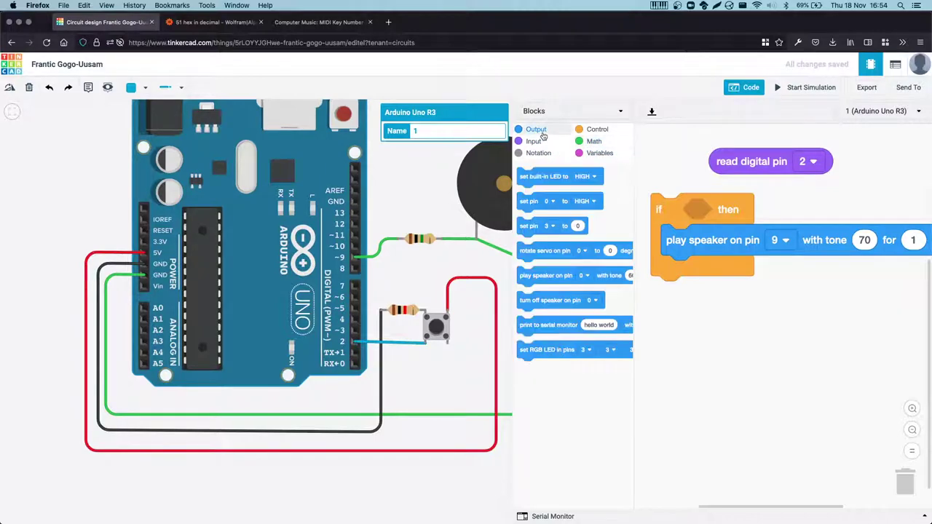
- Fill the if condition with a comparison block set to =, placing the read digital pin 2 block as its first operand against 1
{"action": "left_click", "coordinate": [591, 142]}
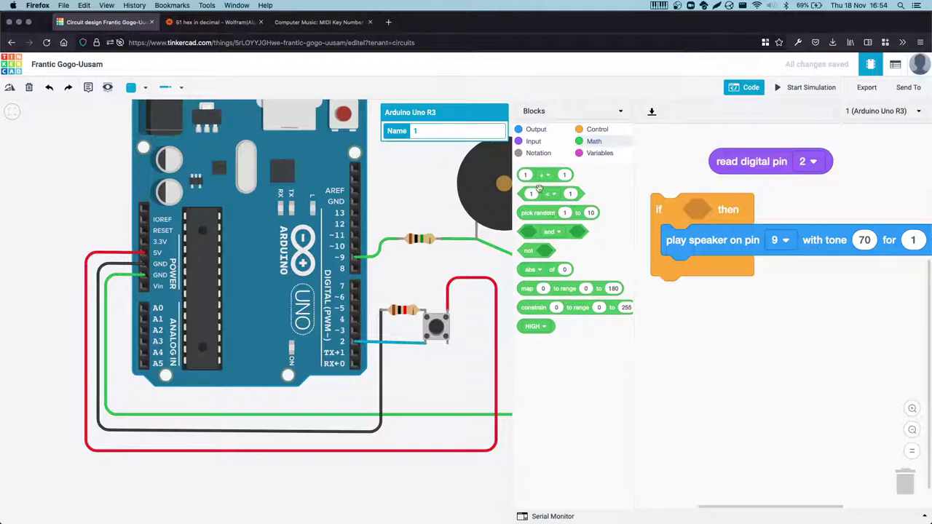
{"action": "left_click_drag", "start_coordinate": [539, 192], "coordinate": [757, 209]}
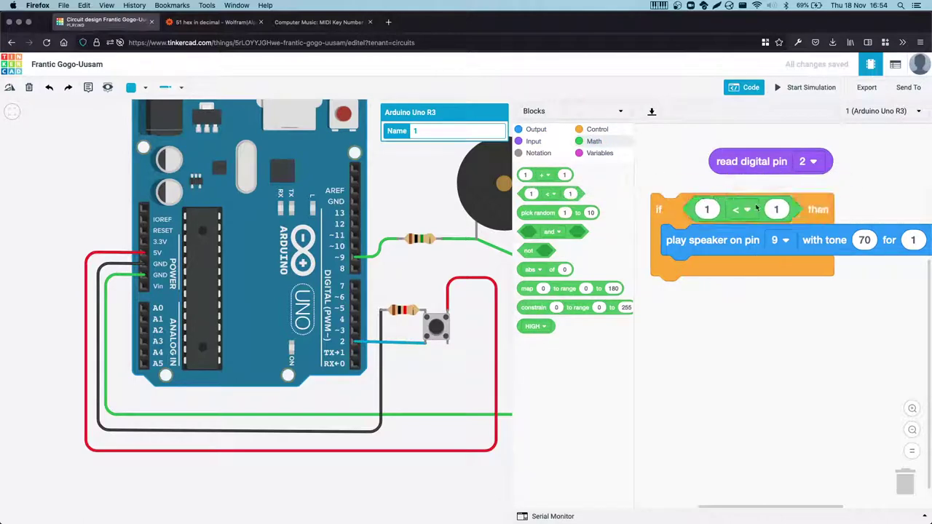
{"action": "left_click", "coordinate": [747, 210]}
{"action": "left_click", "coordinate": [738, 262]}
{"action": "left_click_drag", "start_coordinate": [744, 164], "coordinate": [728, 212]}
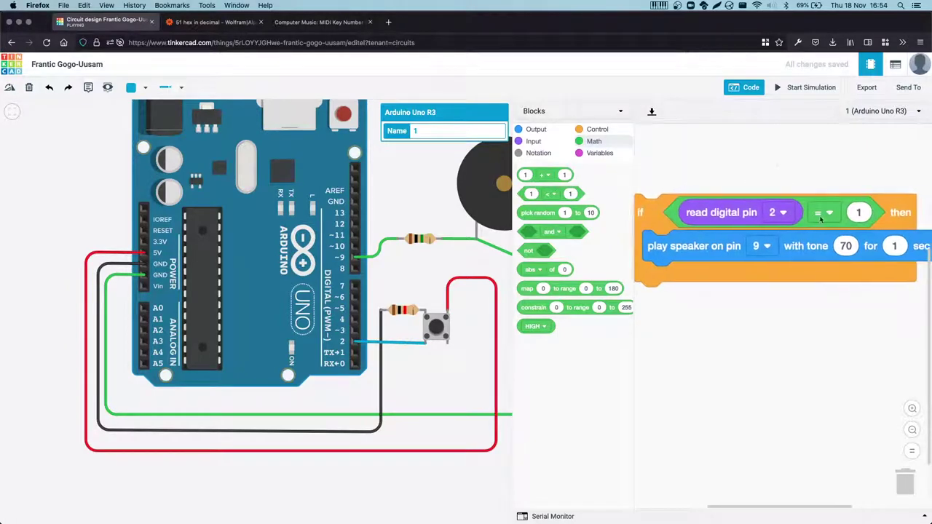
- Simulate the circuit, actuate the pushbutton twice to check the piezo signal on the oscilloscope, and stop the simulation
{"action": "left_click", "coordinate": [909, 431]}
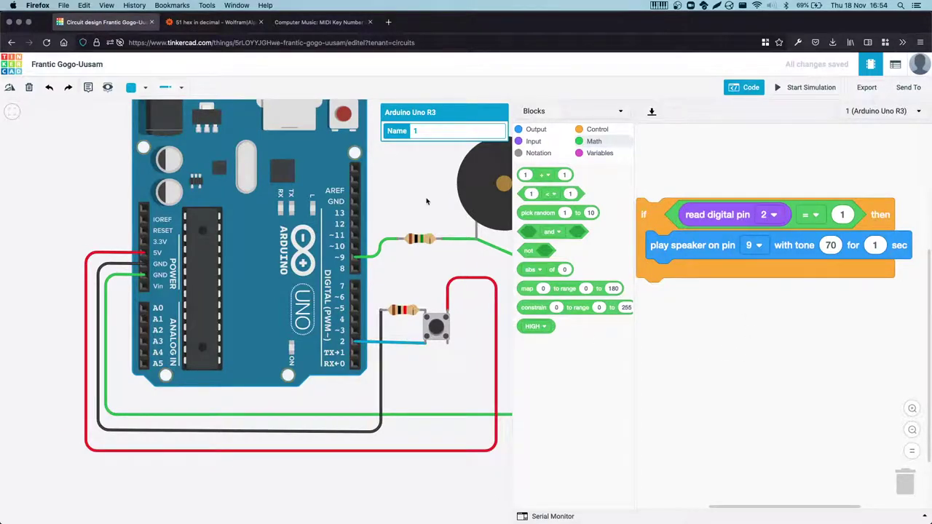
{"action": "left_click_drag", "start_coordinate": [427, 208], "coordinate": [238, 249]}
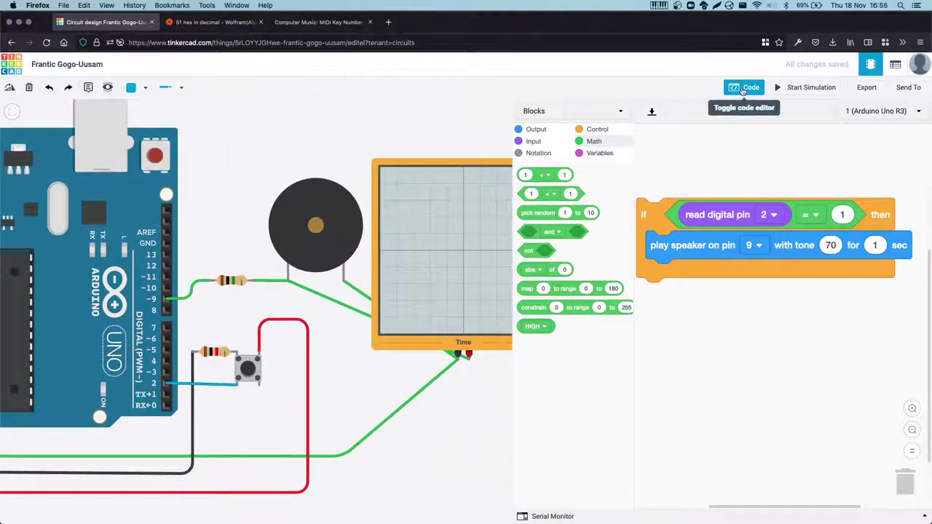
{"action": "left_click_drag", "start_coordinate": [416, 138], "coordinate": [337, 145]}
{"action": "left_click", "coordinate": [812, 89]}
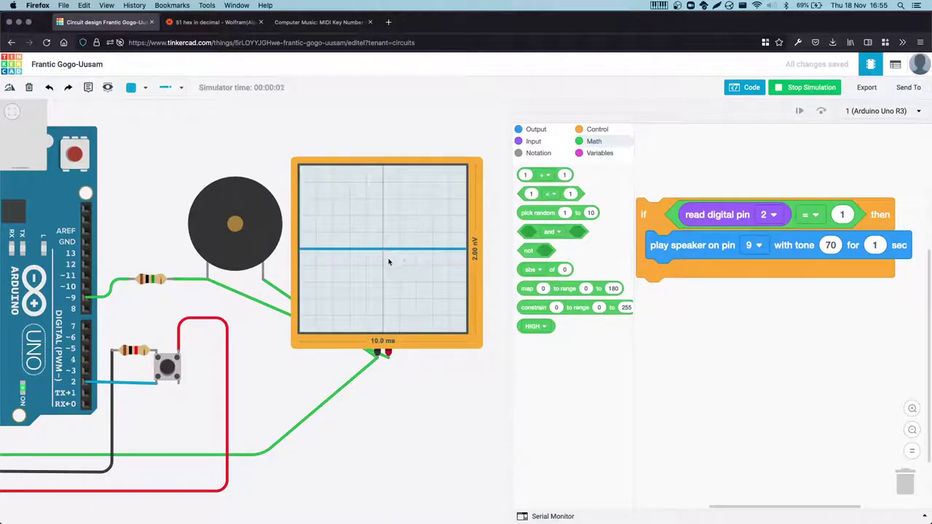
{"action": "left_click", "coordinate": [167, 372]}
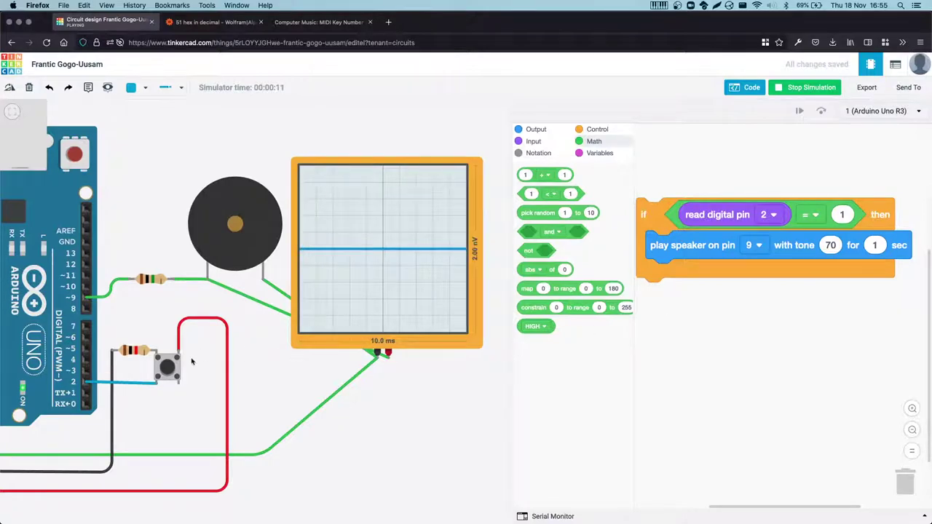
{"action": "left_click", "coordinate": [169, 369]}
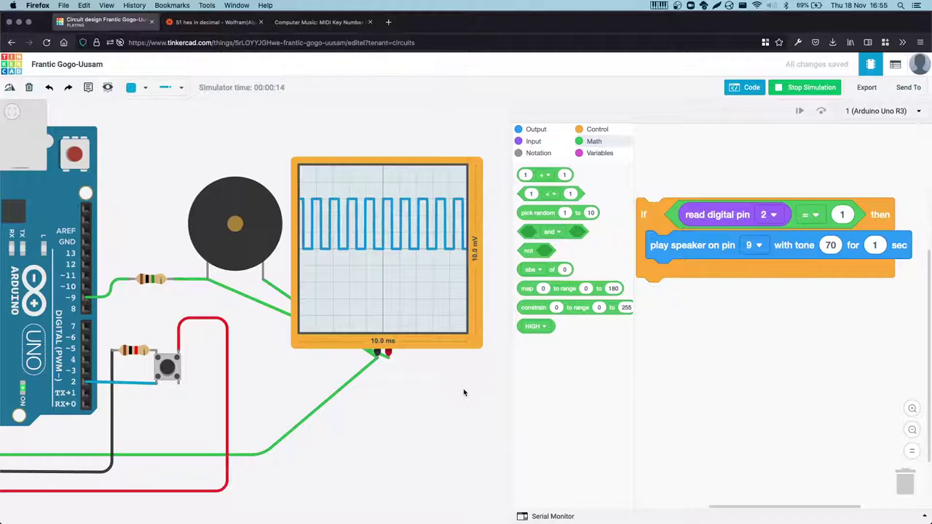
{"action": "left_click", "coordinate": [801, 88]}
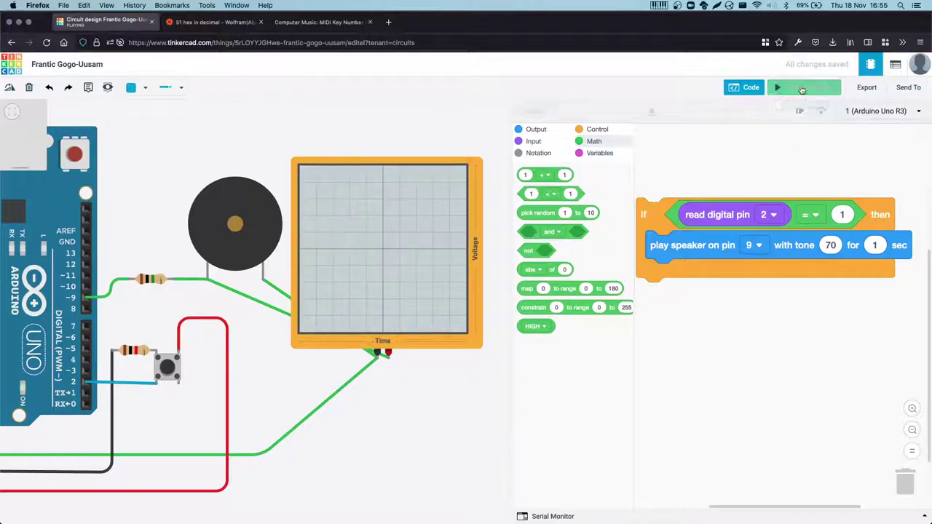
- Hide the code editor, rerun the simulation with the whole circuit in view, actuate the pushbutton once, and stop it
{"action": "left_click", "coordinate": [748, 87]}
{"action": "key", "text": "f"}
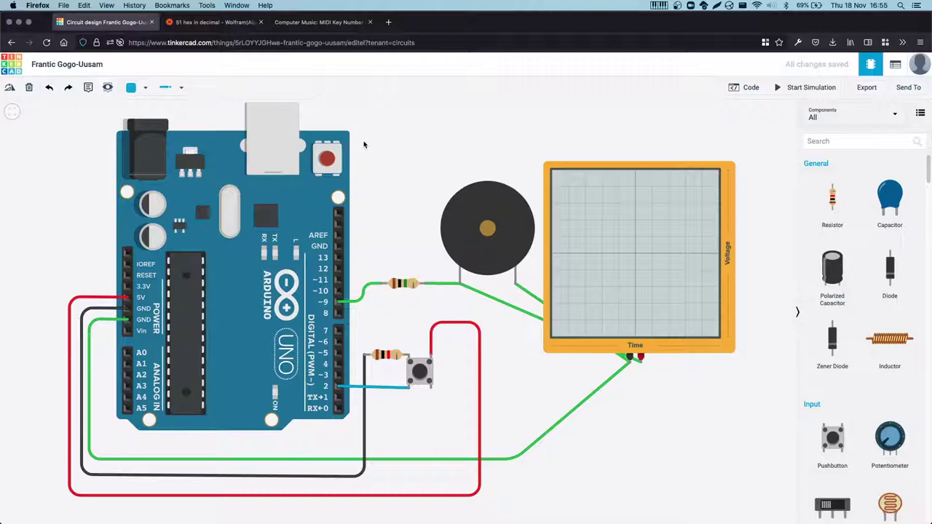
{"action": "left_click", "coordinate": [811, 89]}
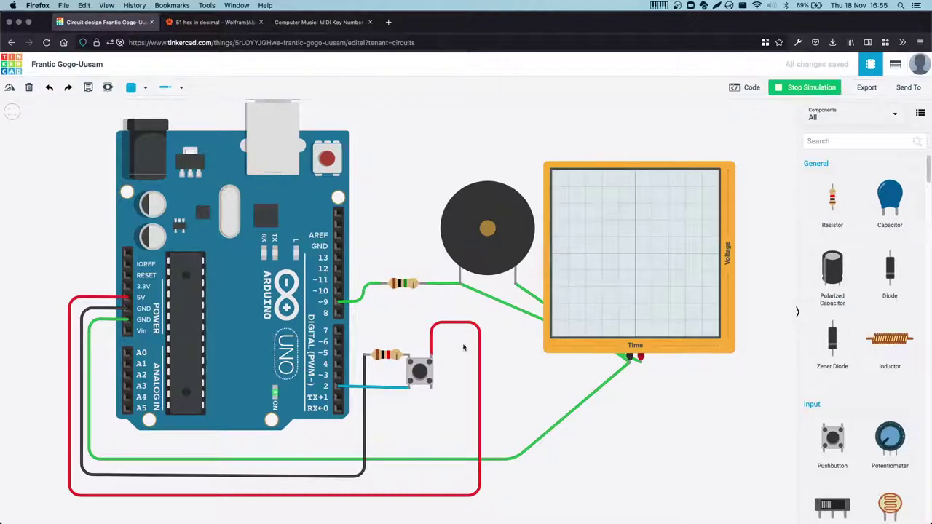
{"action": "left_click", "coordinate": [421, 377]}
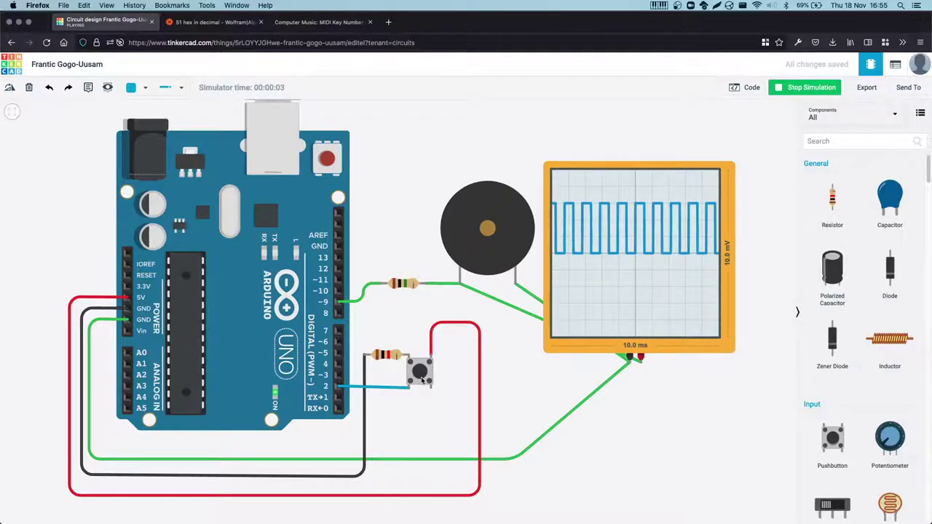
{"action": "left_click", "coordinate": [782, 92]}
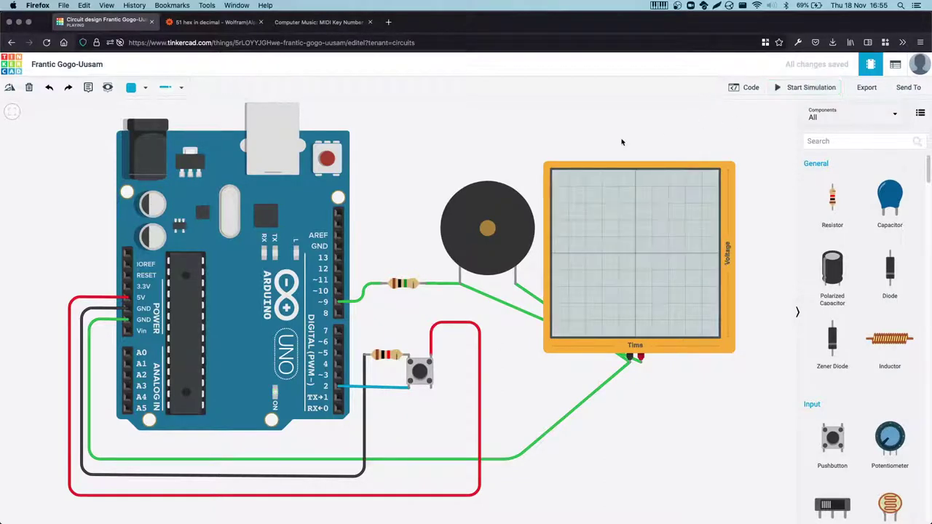